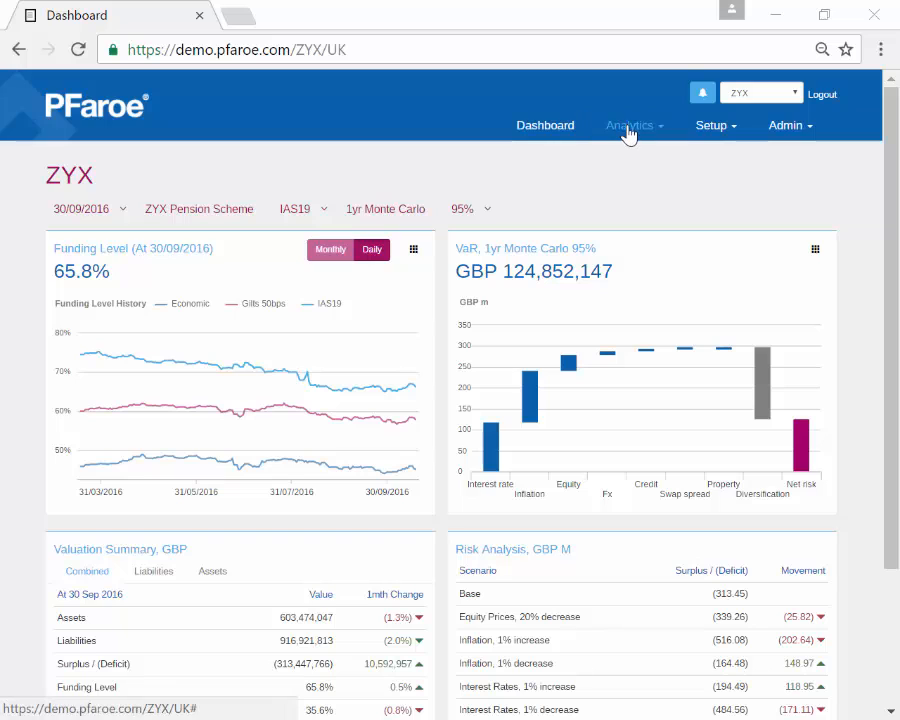
Open the ALM projection for the ZYX Pension Scheme and rerun it on the Gilts 50bps basis.
left_click(628, 130)
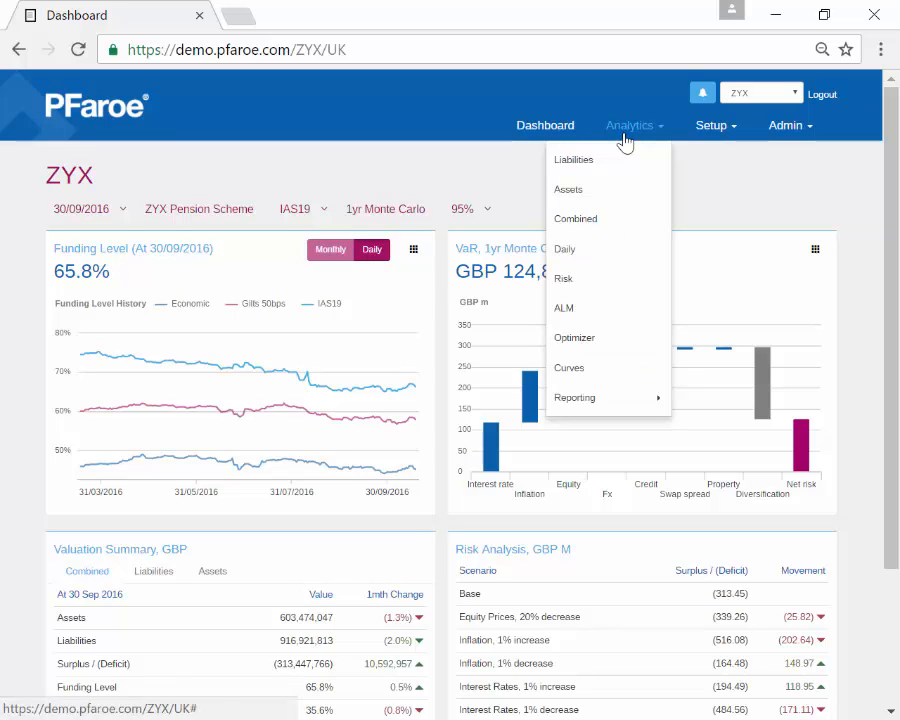
left_click(577, 316)
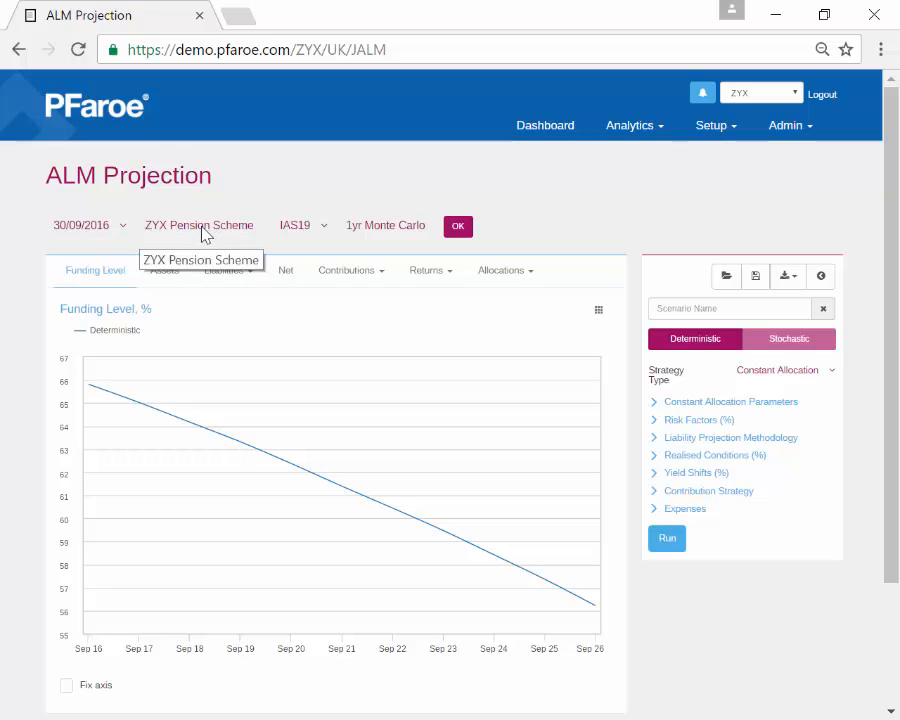
left_click(303, 229)
left_click(305, 275)
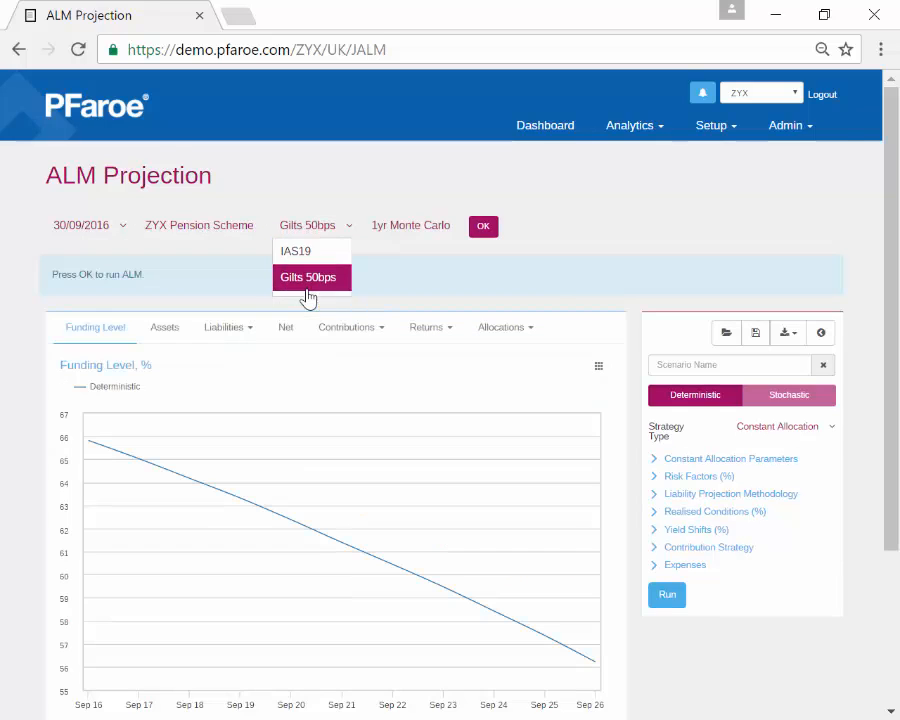
left_click(483, 229)
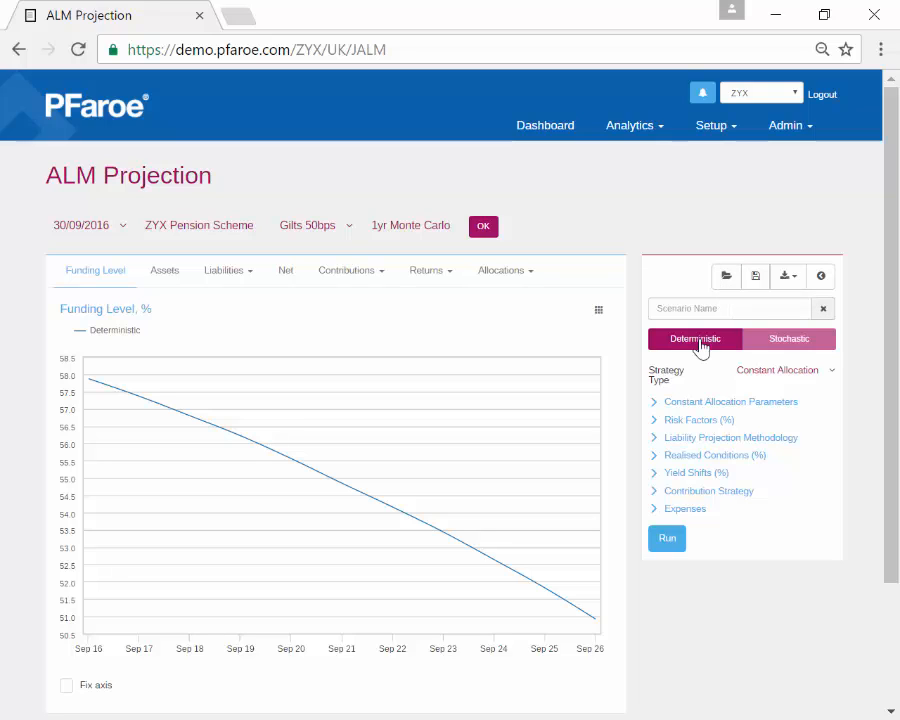
Run a stochastic projection and hide the 0.5th and 99.5th percentile bands on the Funding Level chart.
left_click(793, 345)
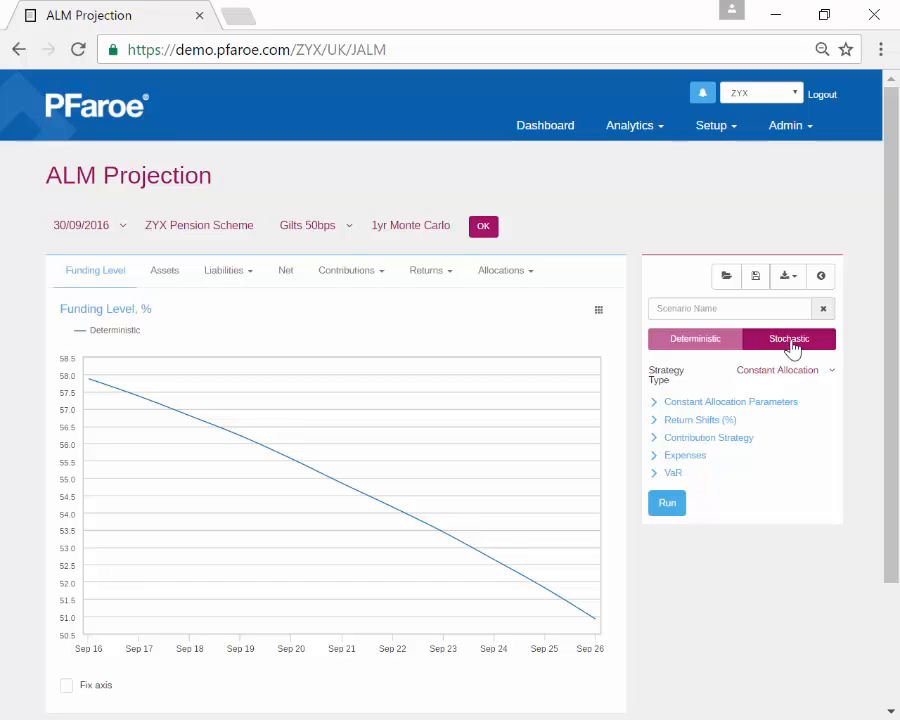
left_click(665, 503)
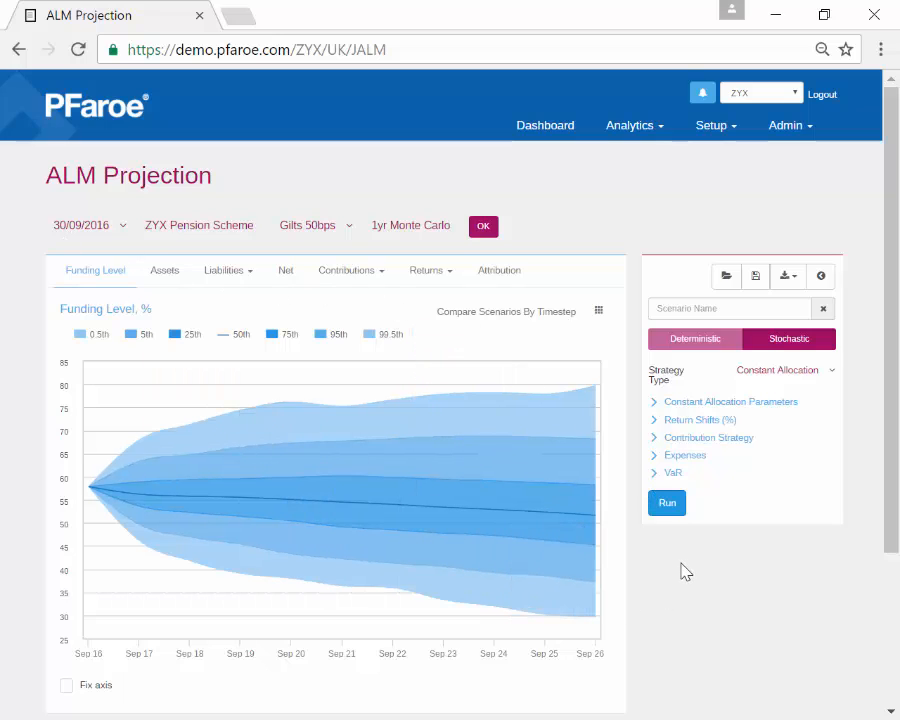
scroll(680, 572, "down", 1)
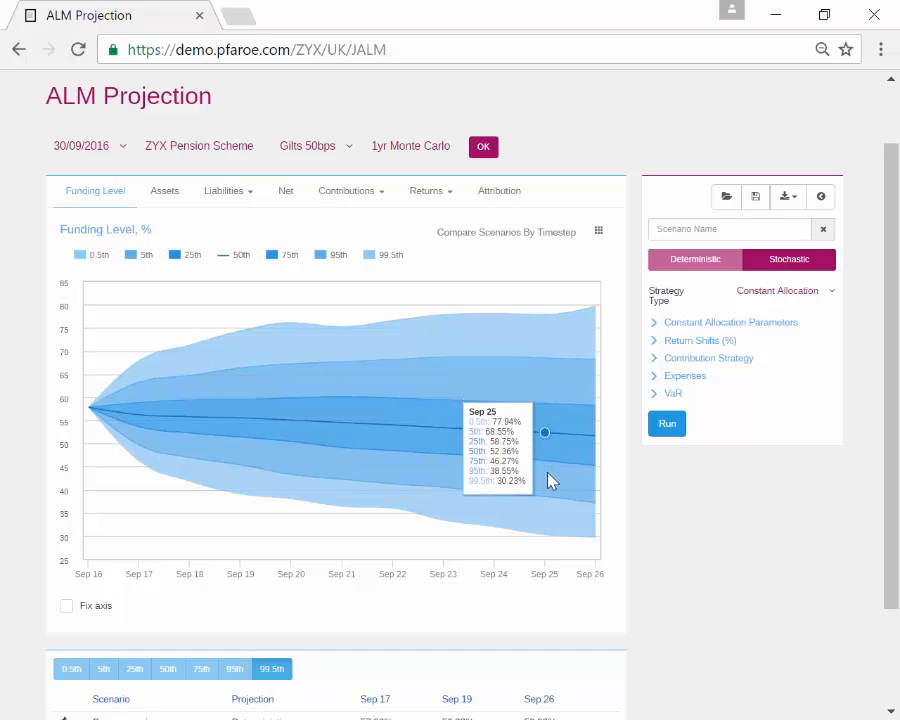
left_click(99, 256)
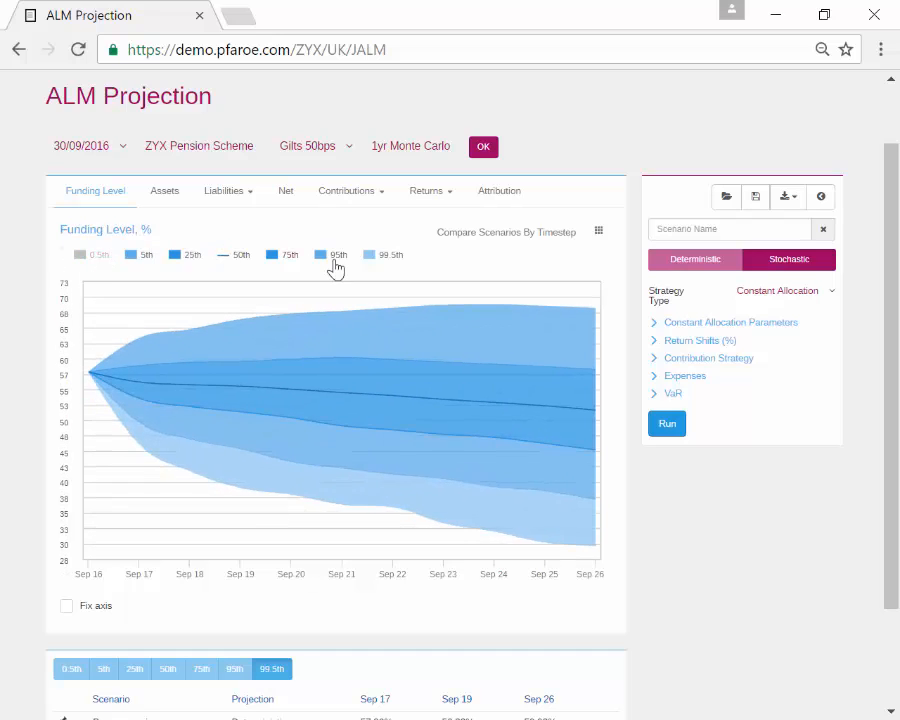
left_click(381, 262)
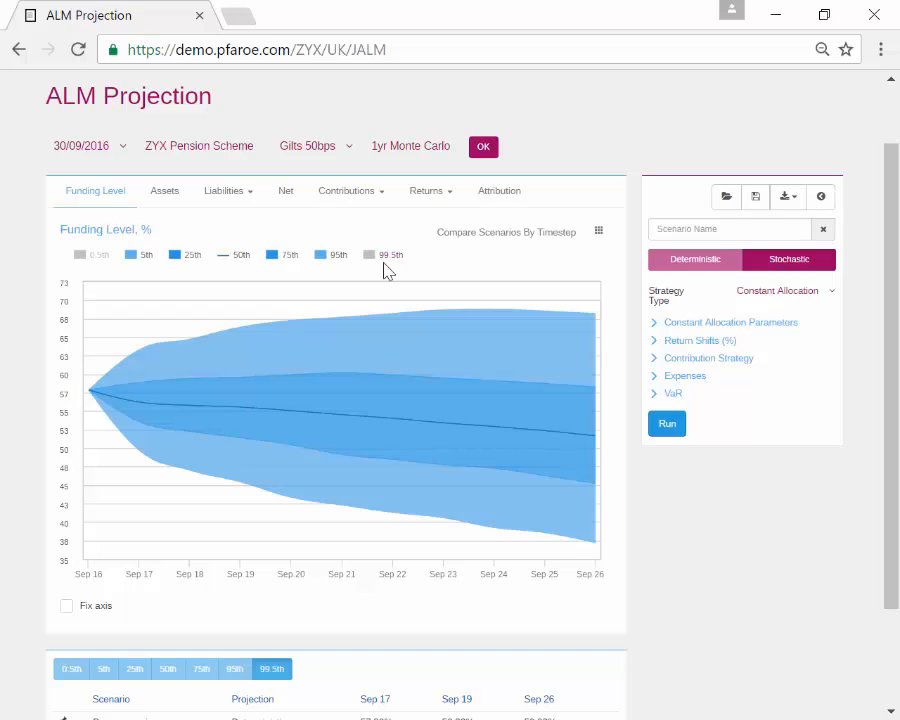
Inspect the funding level projection as a table and check which stochastic results can be downloaded.
left_click(598, 233)
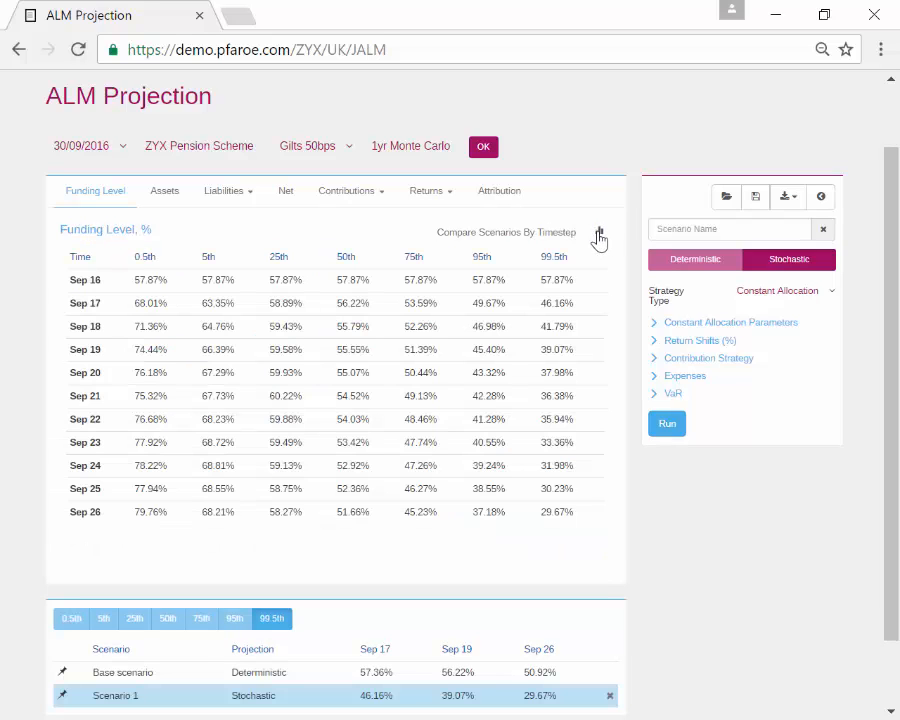
left_click(598, 234)
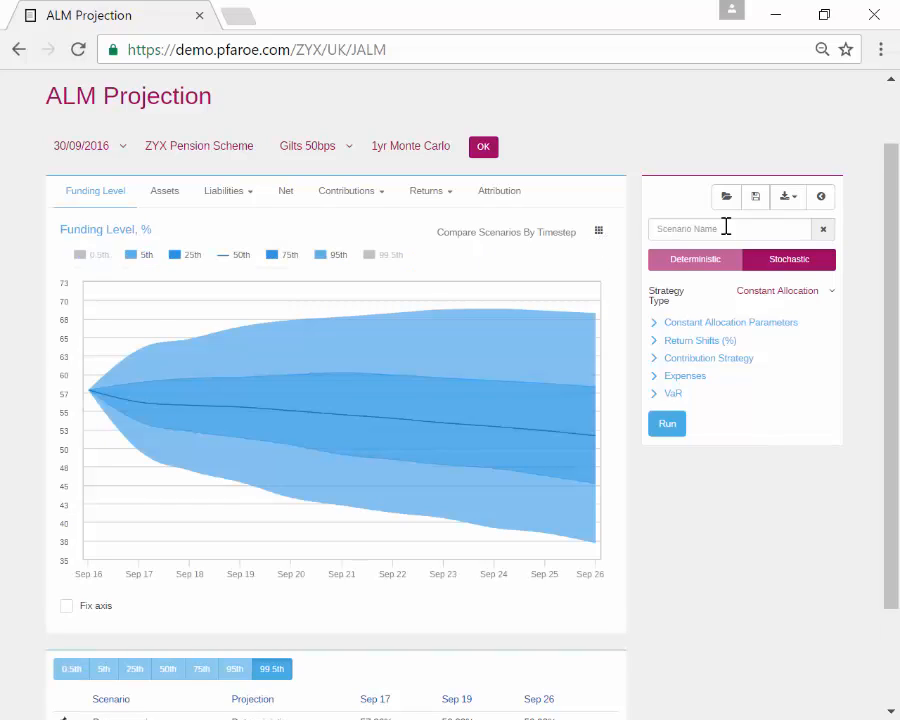
left_click(793, 200)
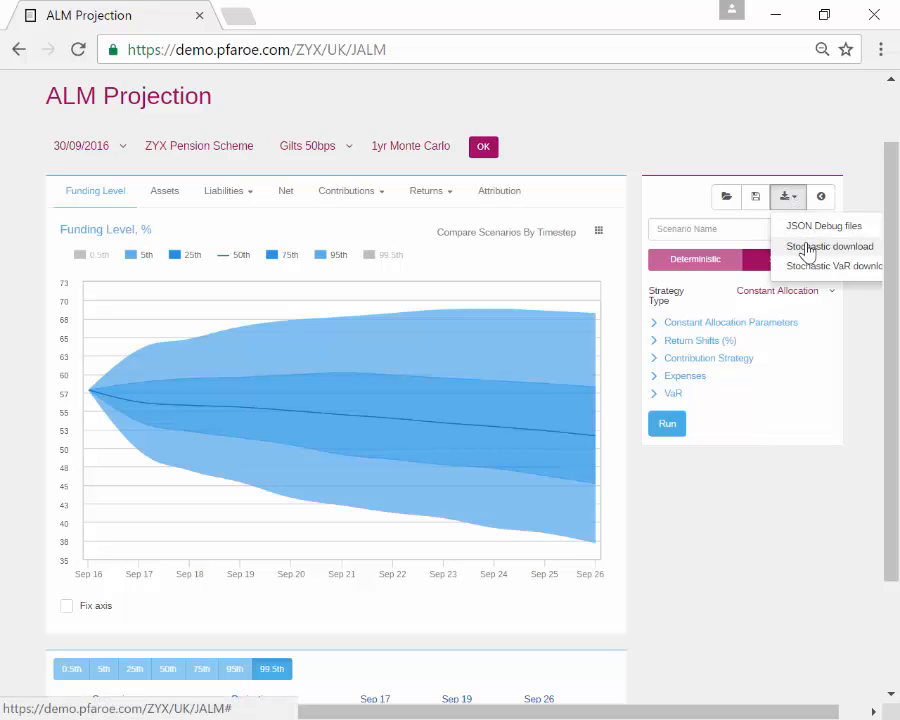
left_click(566, 170)
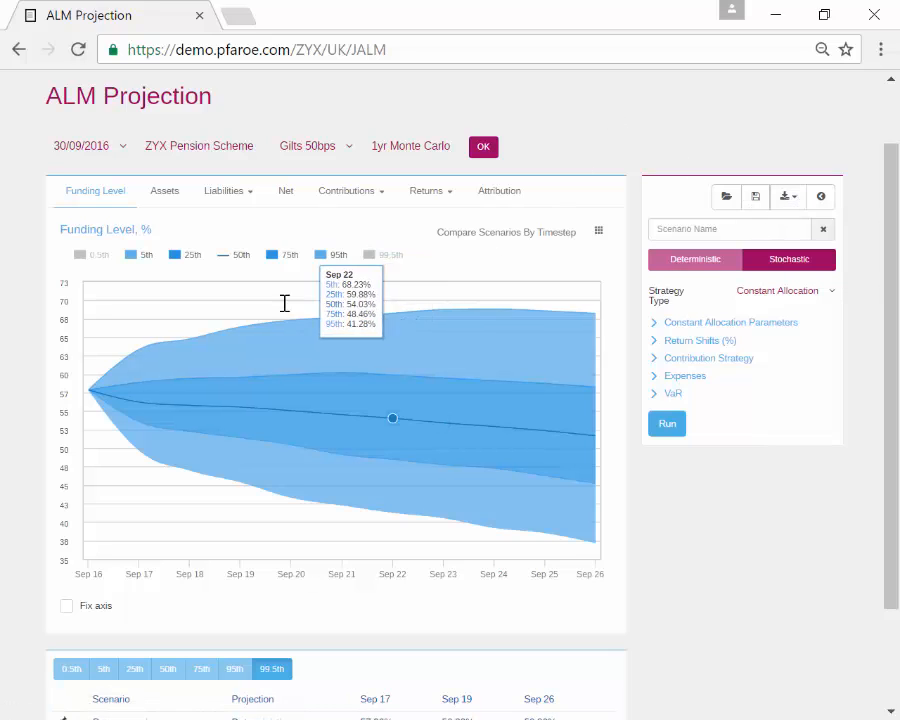
Review the projected market assets, liabilities, liability discount rate and net surplus/deficit charts.
scroll(118, 208, "down", 1)
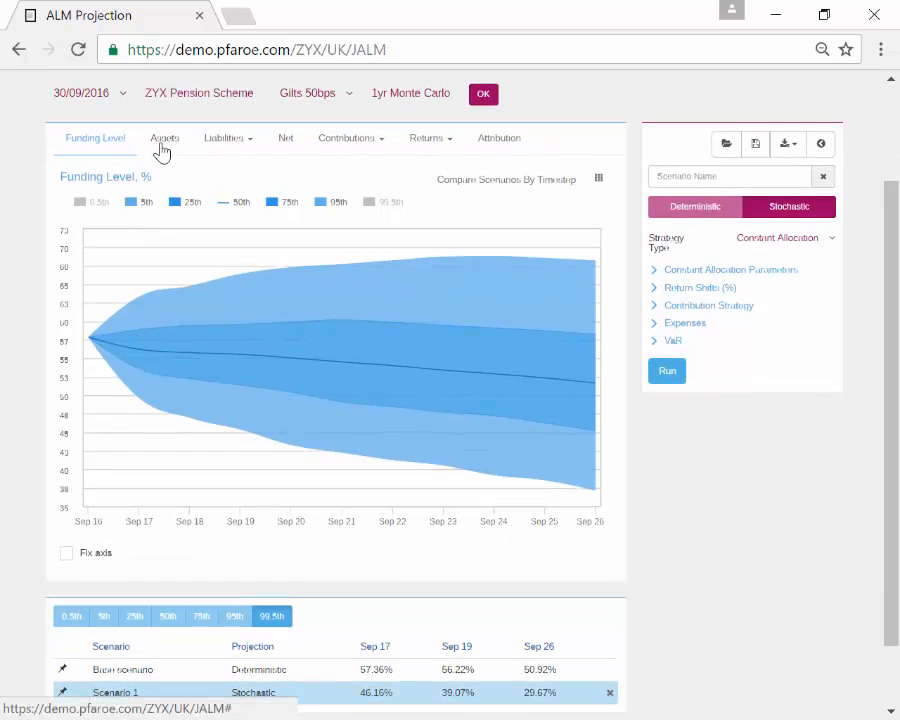
left_click(164, 146)
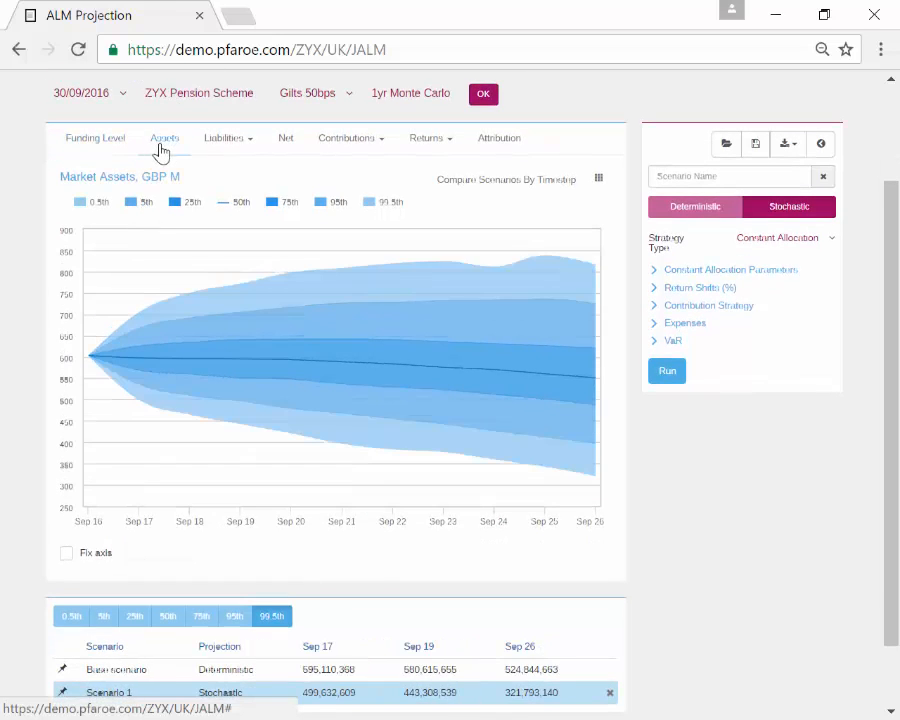
left_click(221, 137)
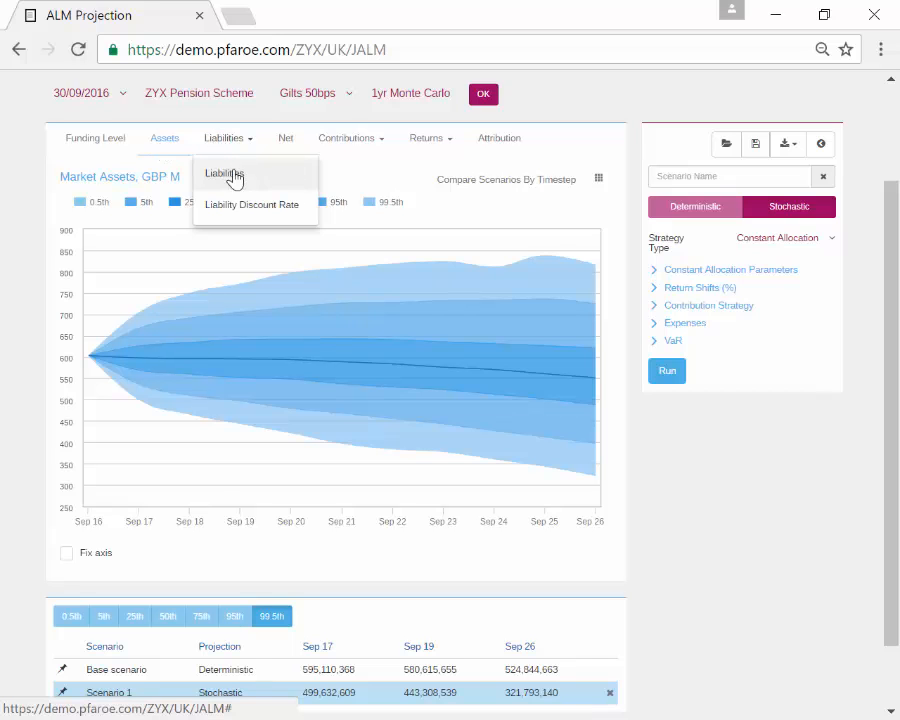
left_click(235, 176)
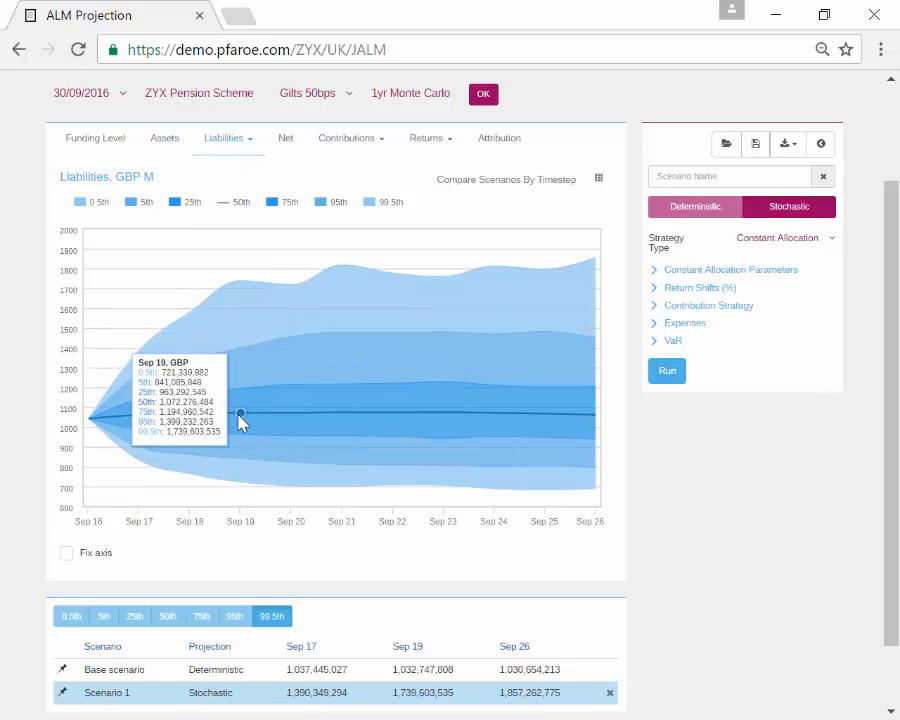
left_click(226, 140)
left_click(240, 213)
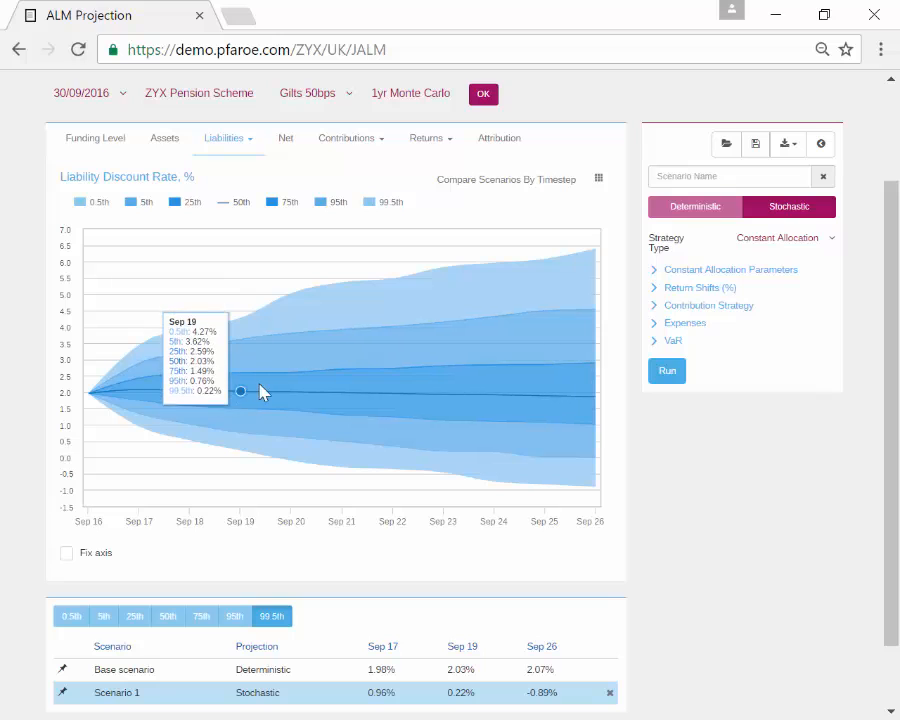
left_click(286, 142)
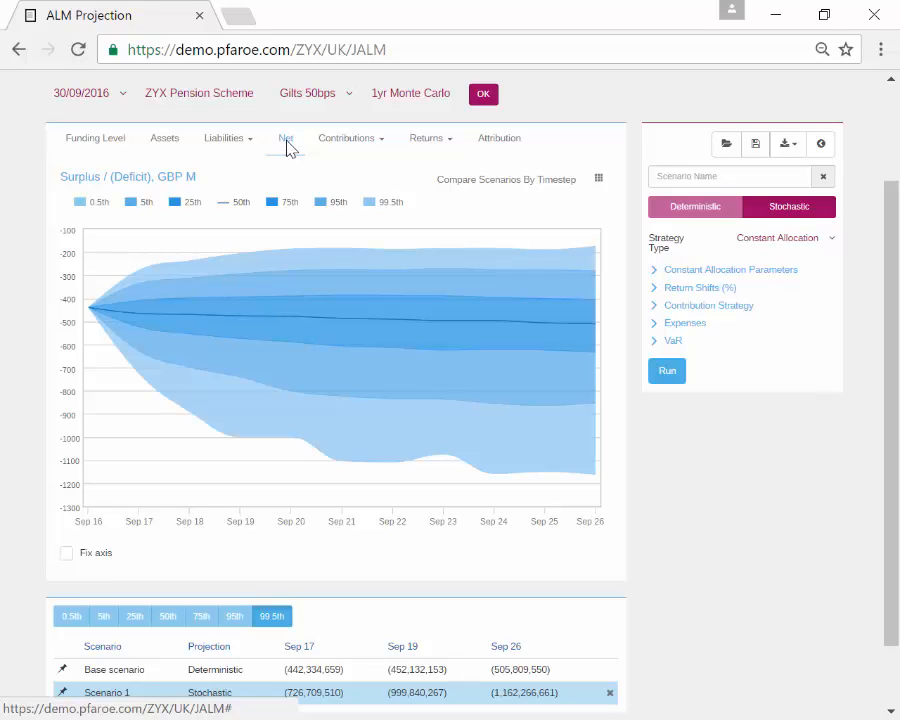
Check the available contribution charts and view the Cumulative Nominal Return and Annual Nominal Return projections.
left_click(352, 148)
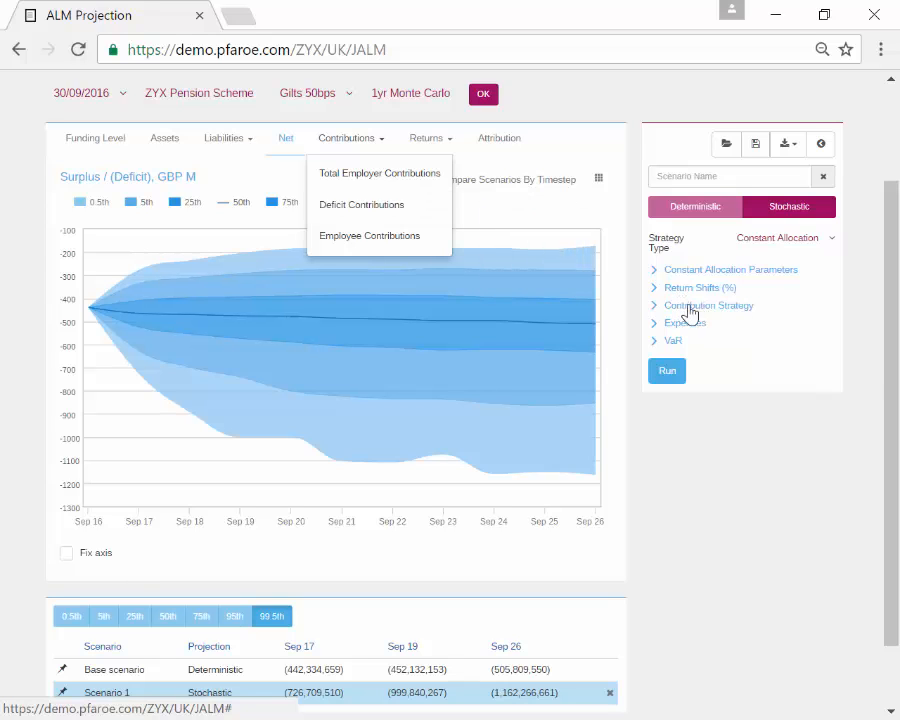
left_click(425, 143)
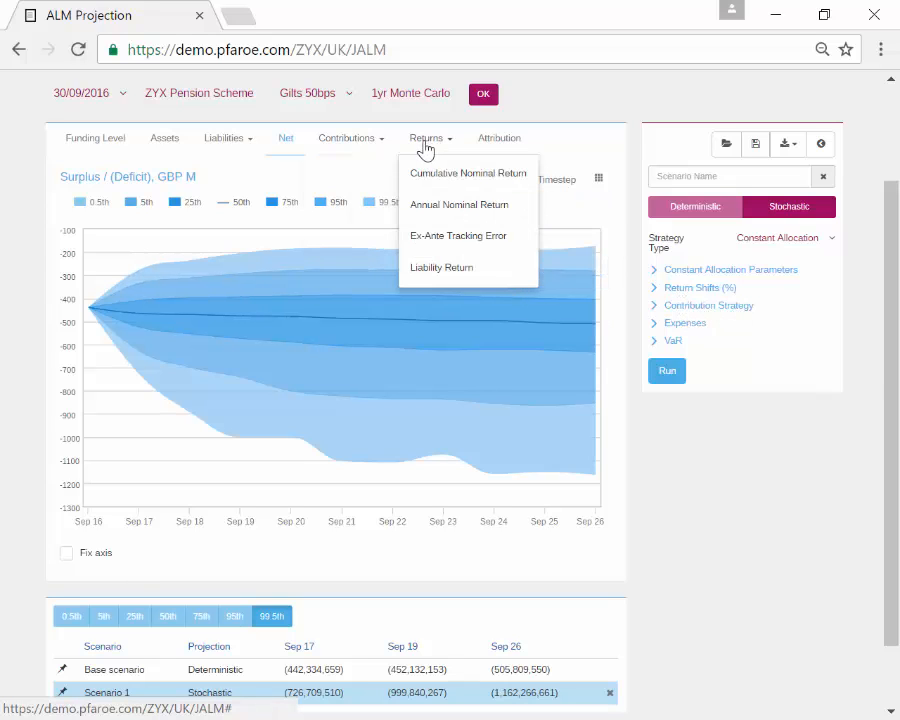
left_click(434, 177)
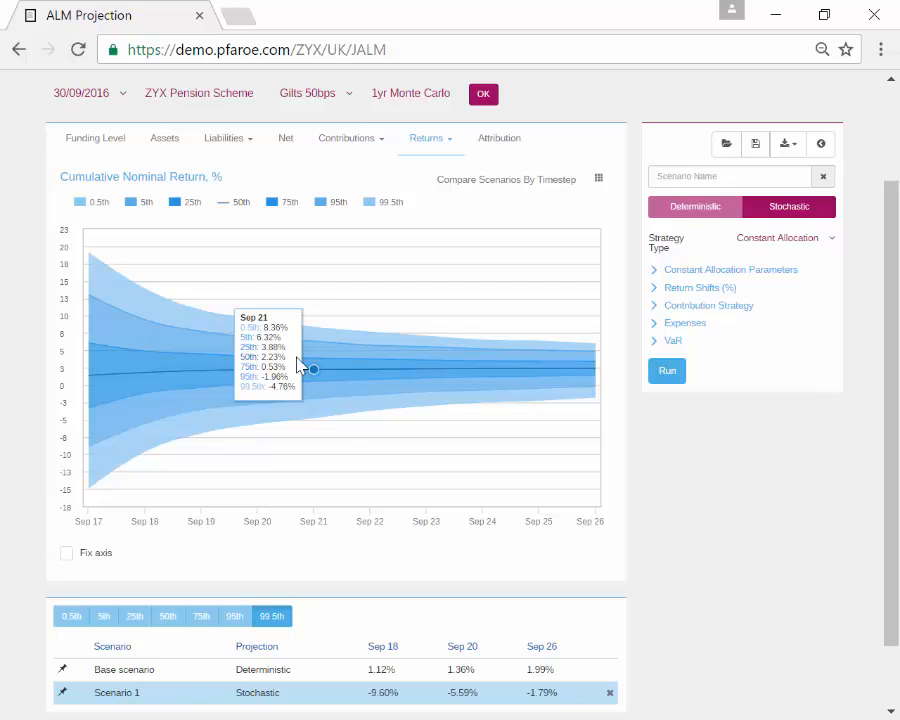
left_click(424, 139)
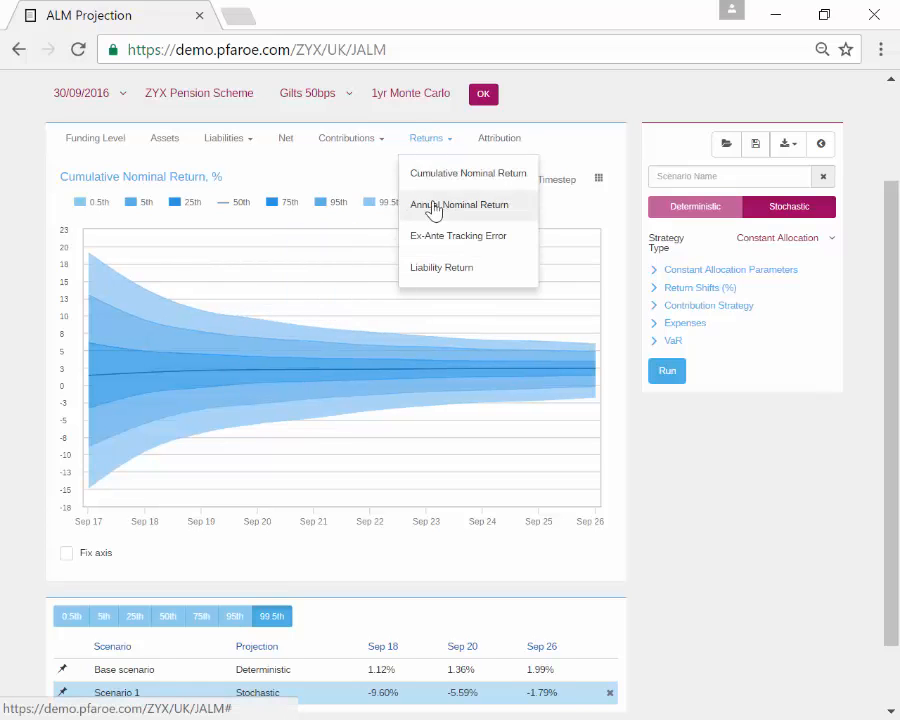
left_click(432, 203)
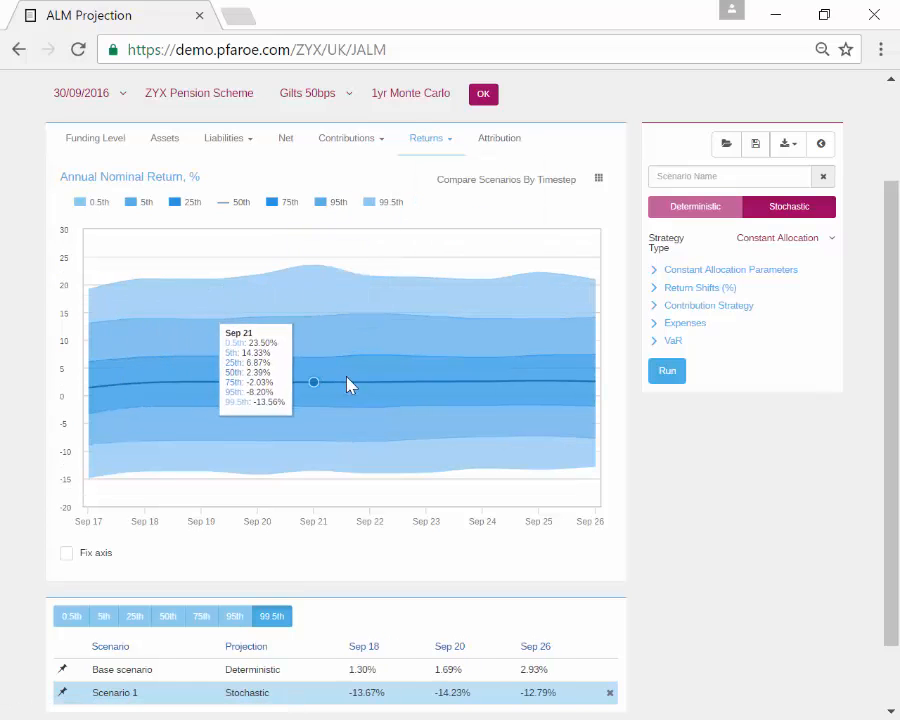
Compare the base scenario with Scenario 1 at the 50th percentile for annual nominal return and funding level.
scroll(295, 605, "down", 2)
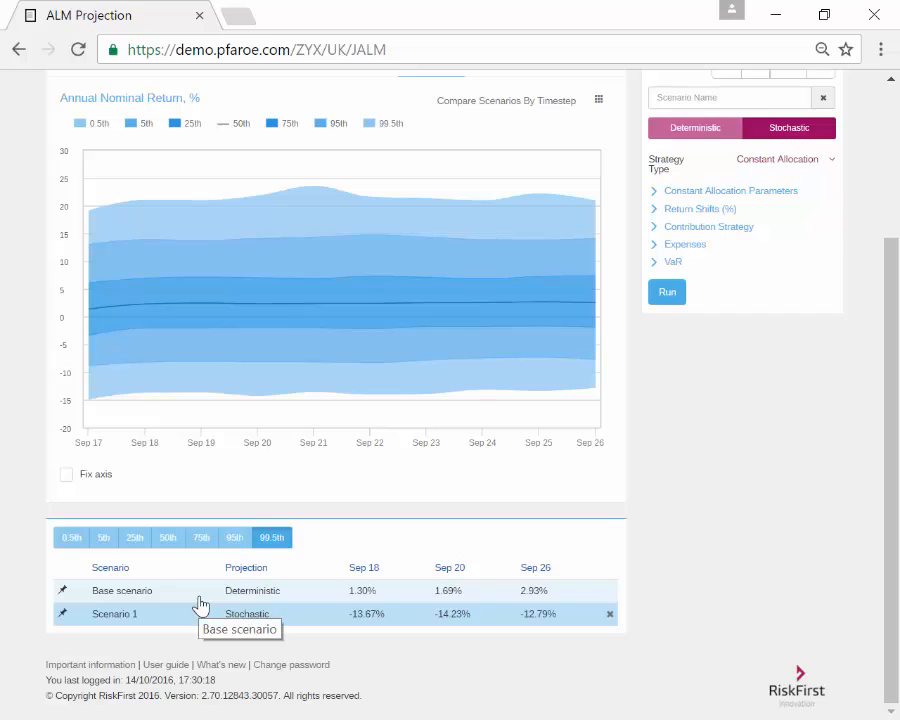
left_click(166, 540)
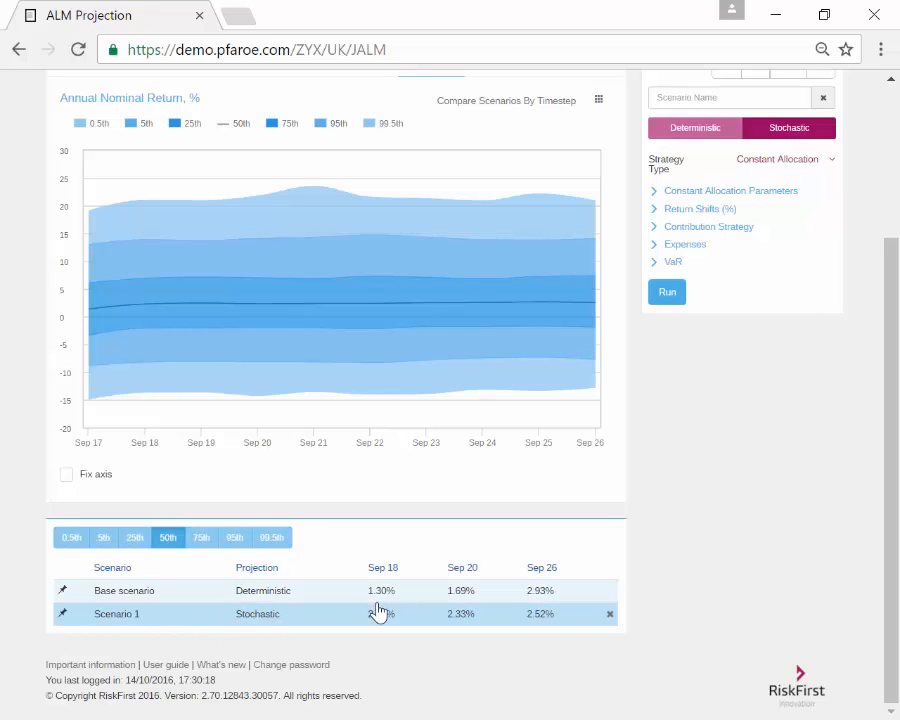
scroll(375, 615, "up", 1)
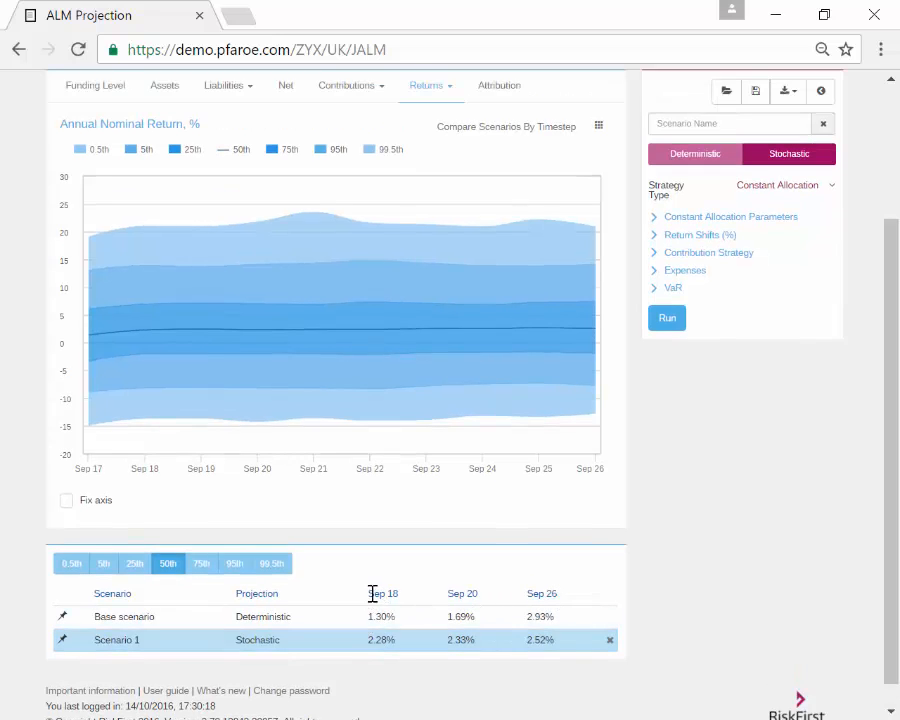
left_click(62, 86)
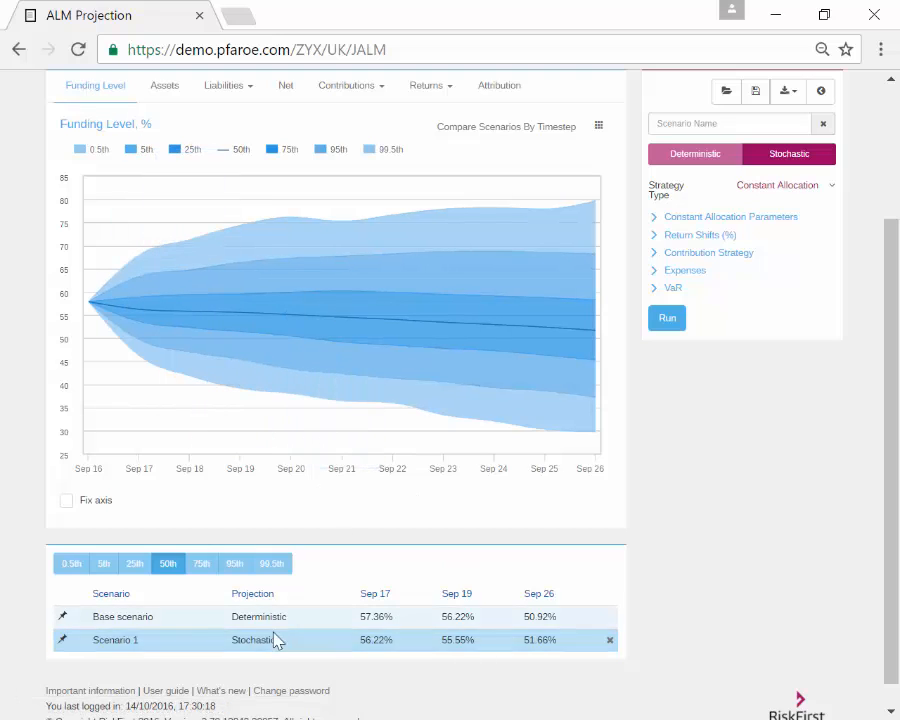
left_click(166, 564)
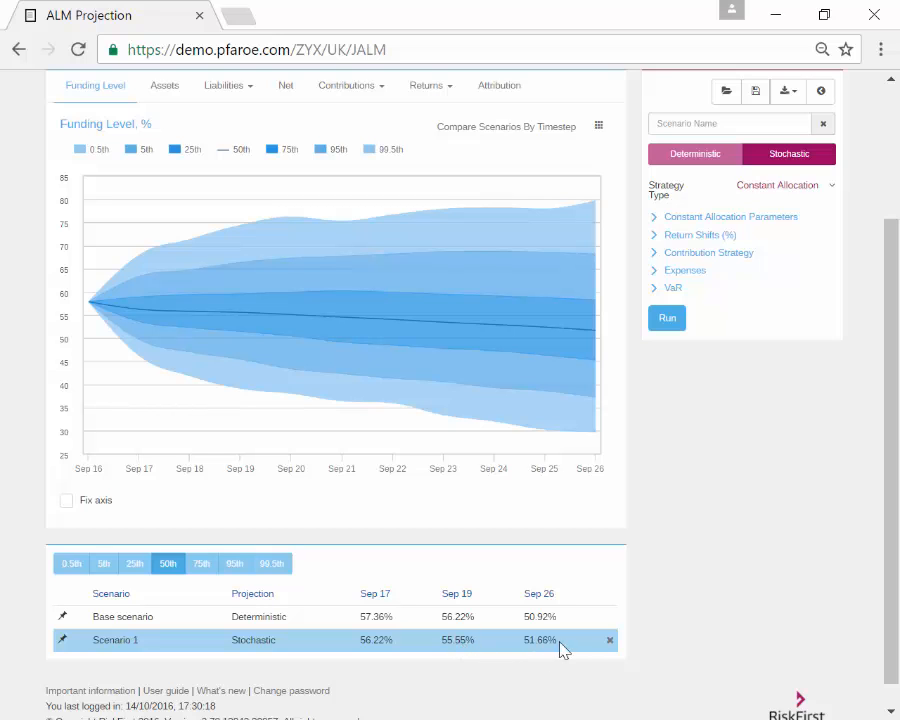
Review the strategy type options and expand the Constant Allocation Parameters to show the fund weights.
scroll(708, 552, "up", 3)
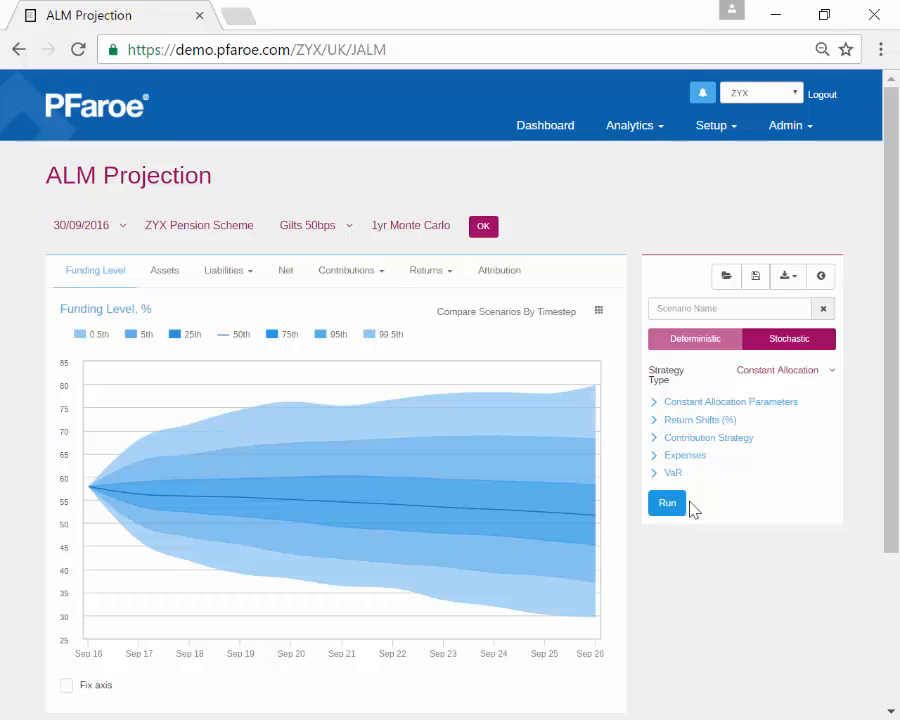
left_click(761, 378)
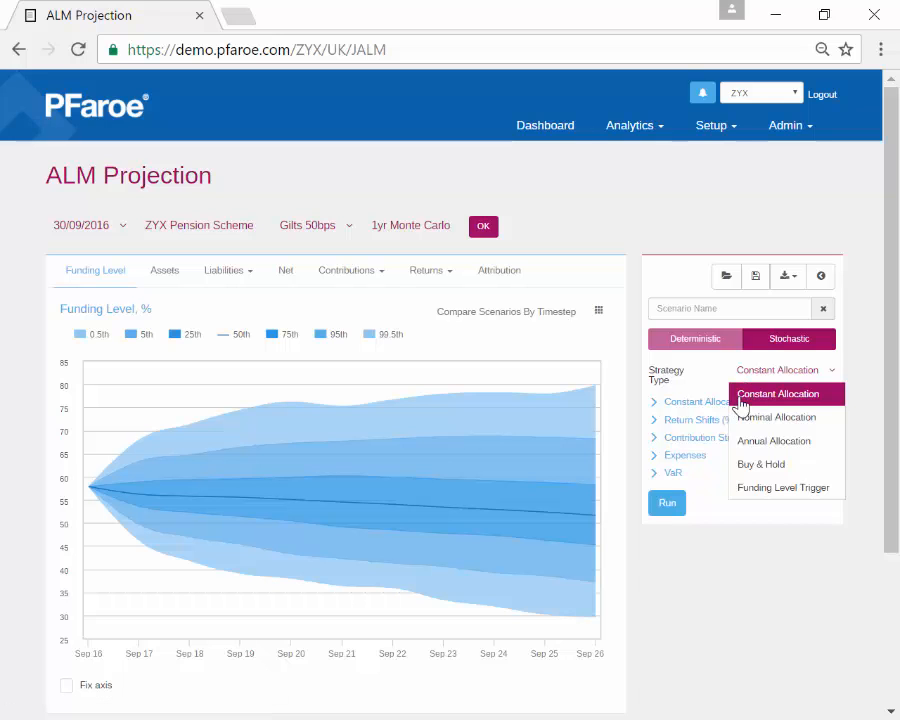
left_click(684, 404)
scroll(731, 437, "down", 2)
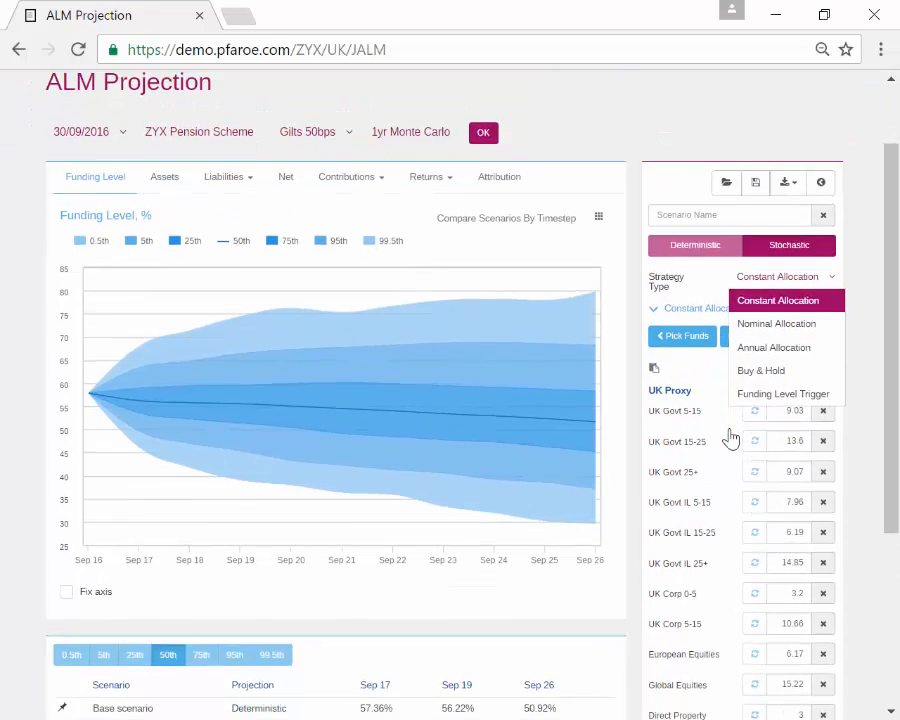
left_click(703, 290)
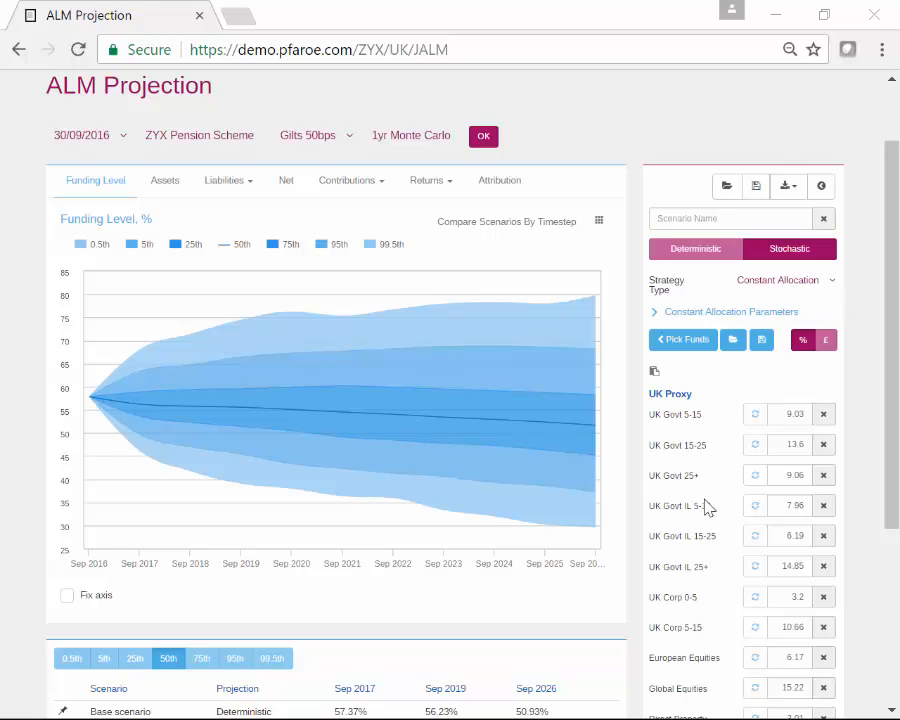
View the catalogue of funds that can be picked for the constant allocation and return to the chart.
left_click(684, 341)
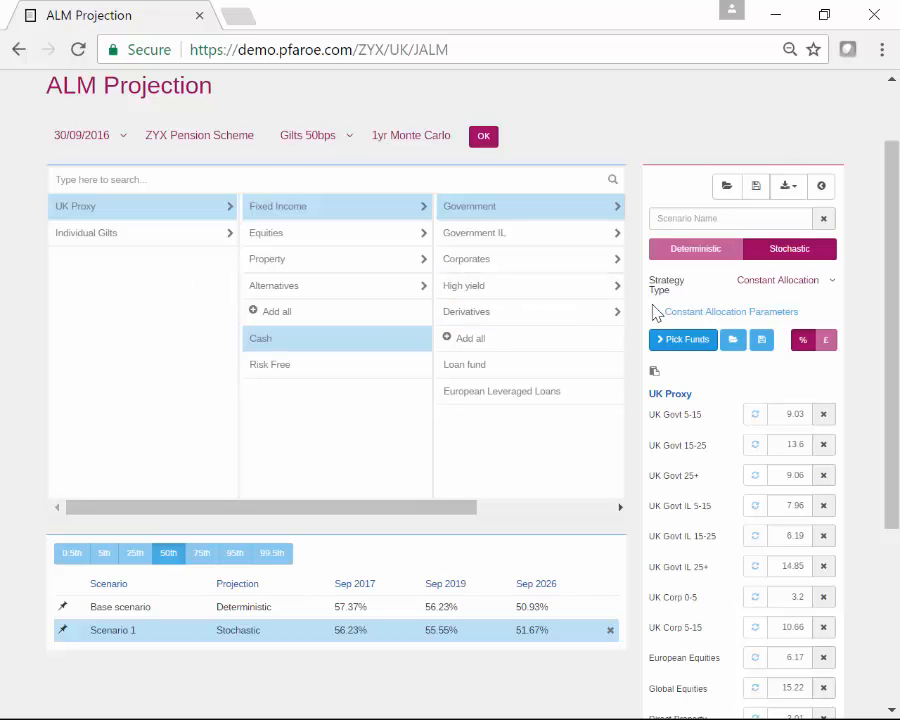
left_click(672, 342)
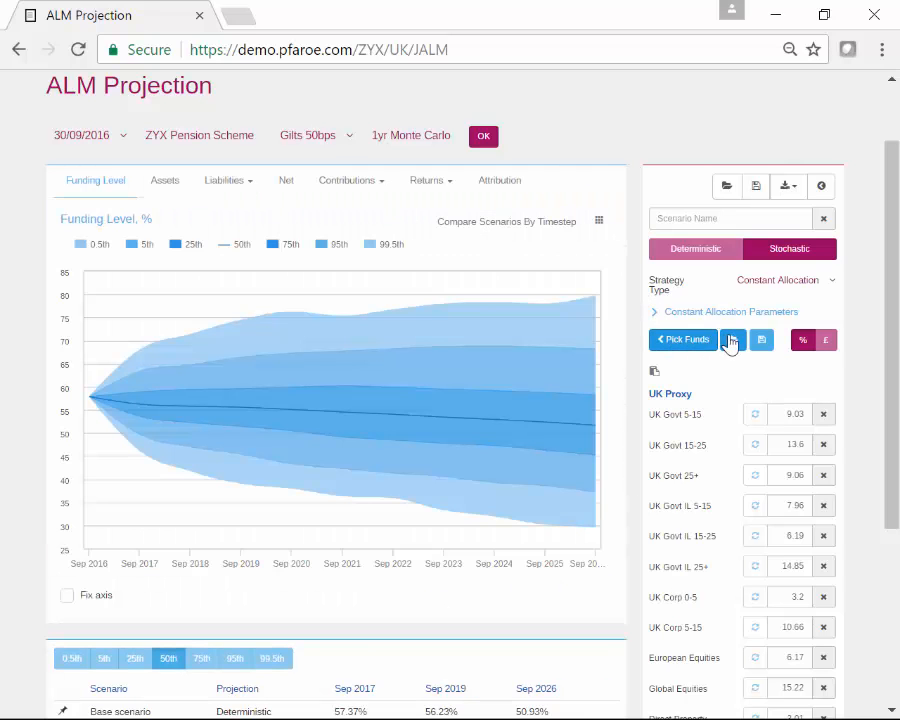
View the saved allocations that can be opened, and display the fund weights in pounds before returning to percentages.
left_click(733, 342)
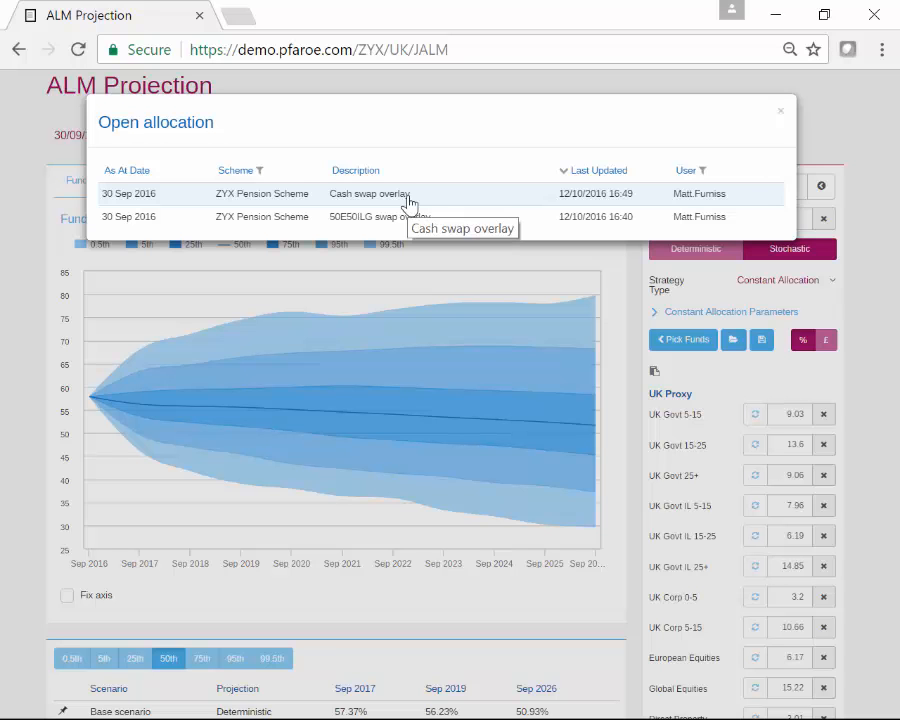
left_click(780, 112)
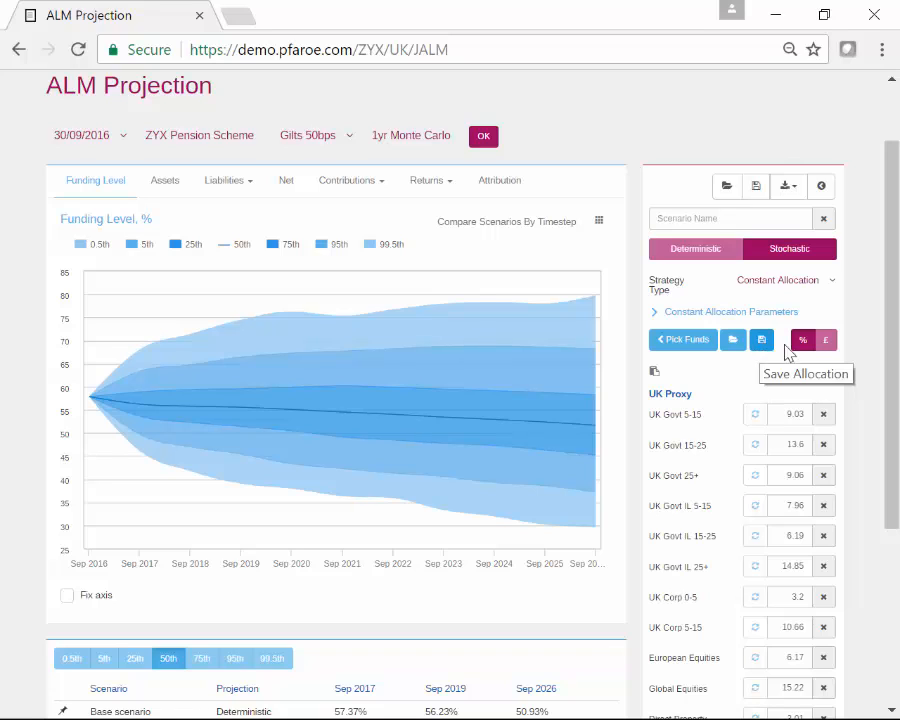
left_click(828, 342)
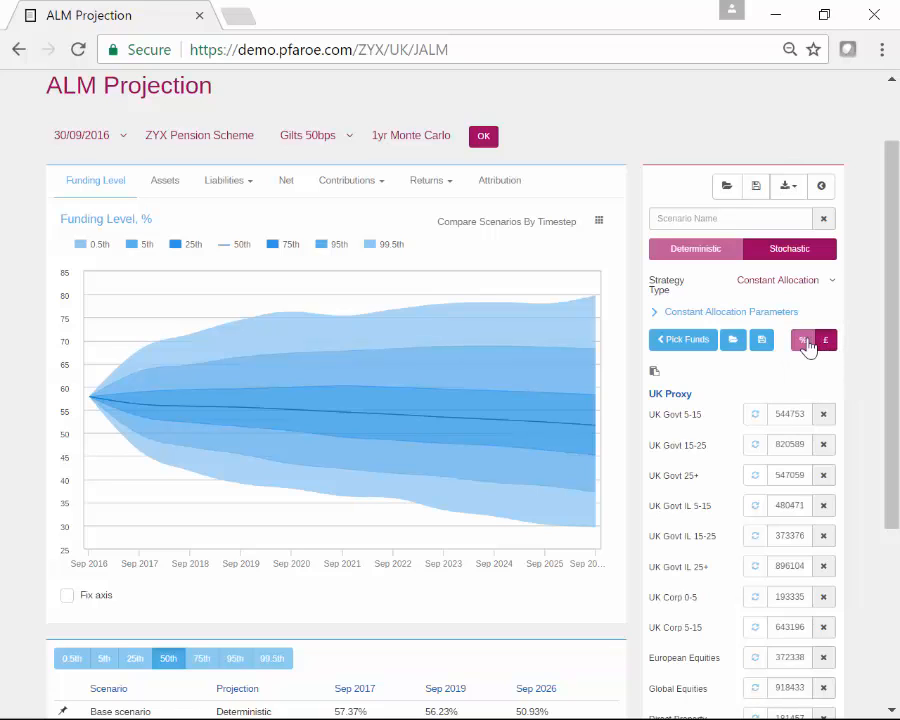
left_click(805, 342)
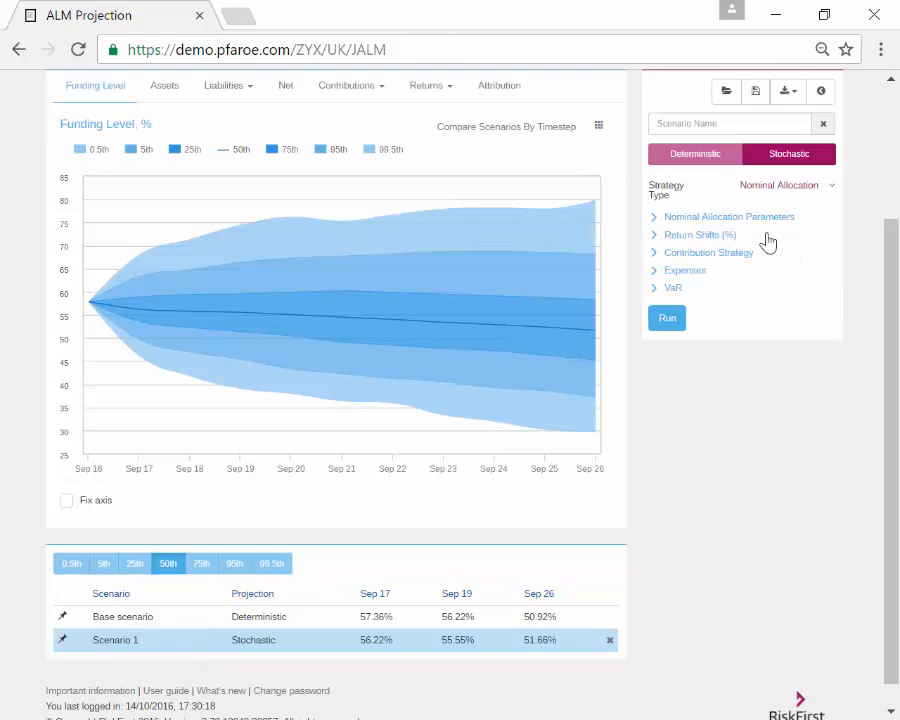
Expand the Nominal Allocation Parameters and use UK Govt 5-15 as the balancing fund.
left_click(670, 218)
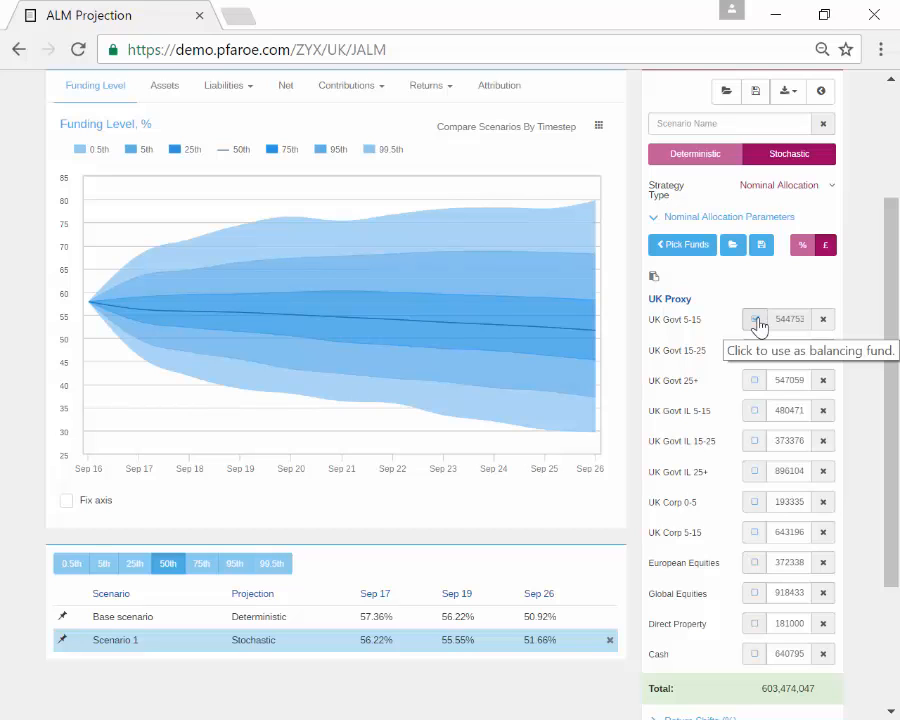
left_click(756, 320)
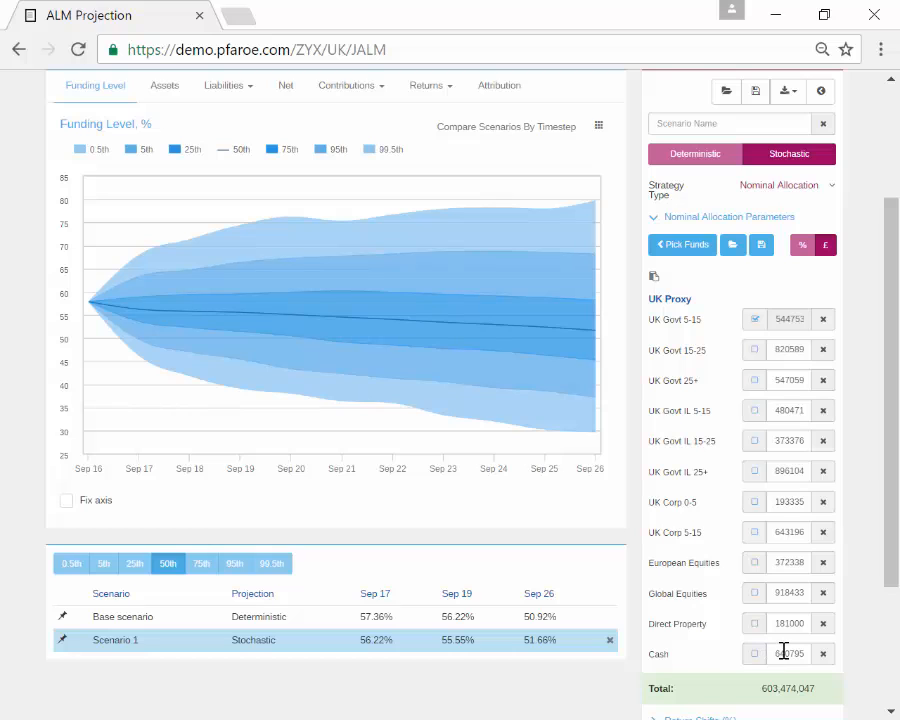
Change the strategy type to Annual Allocation and expand its parameters to show the fund weights for every year.
left_click(775, 192)
left_click(782, 260)
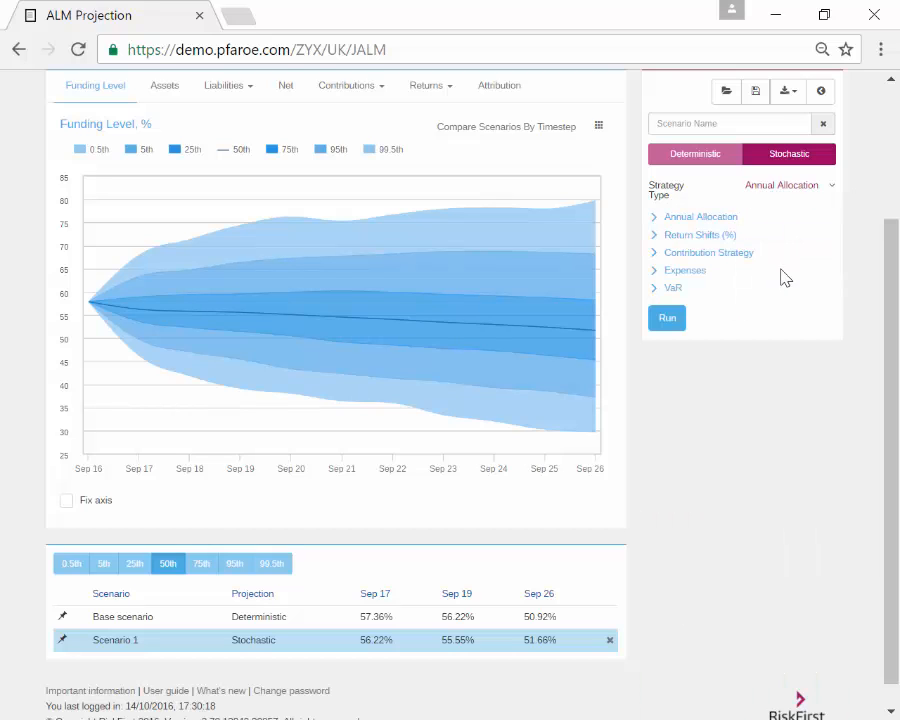
left_click(714, 219)
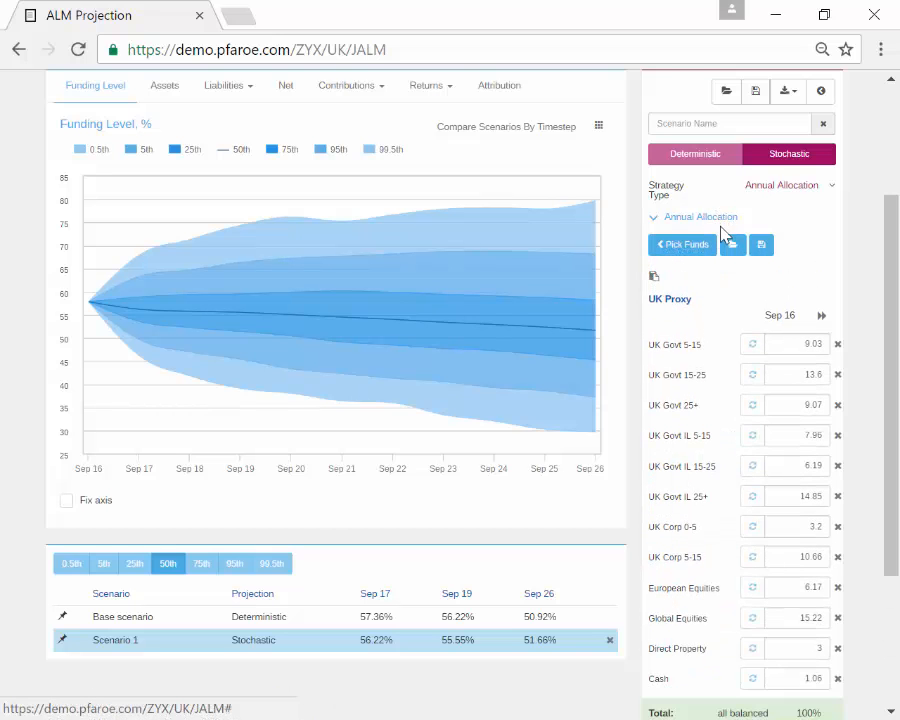
scroll(776, 254, "up", 2)
left_click(821, 198)
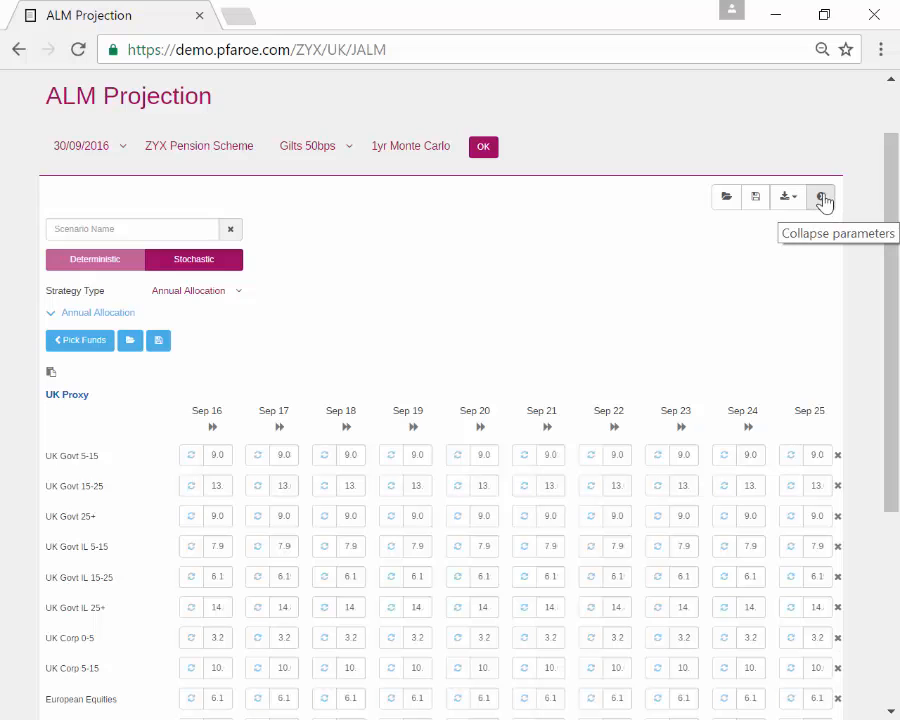
scroll(815, 220, "down", 2)
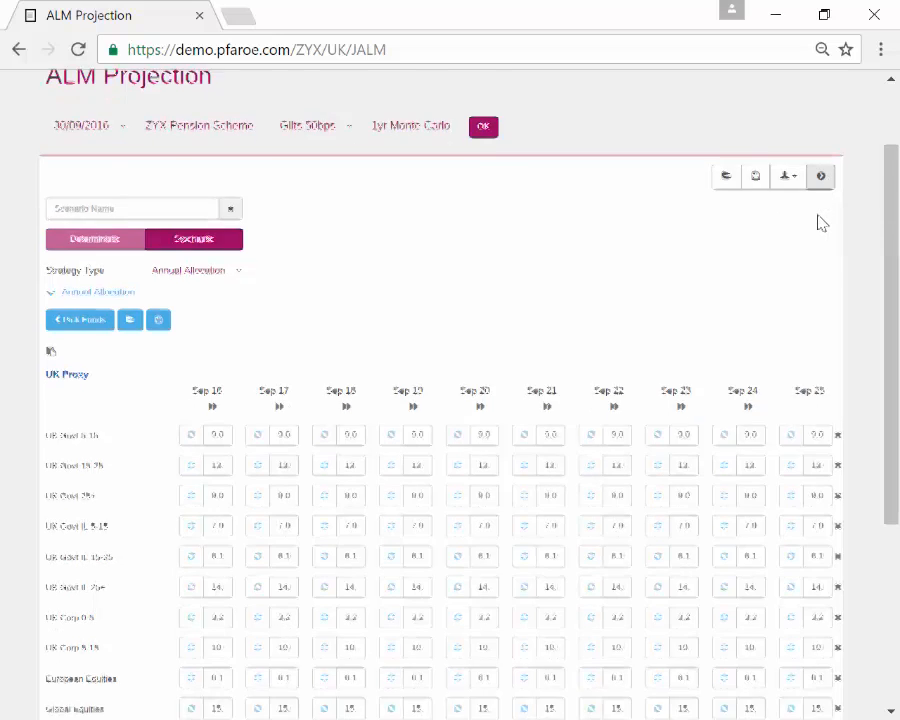
scroll(760, 205, "up", 1)
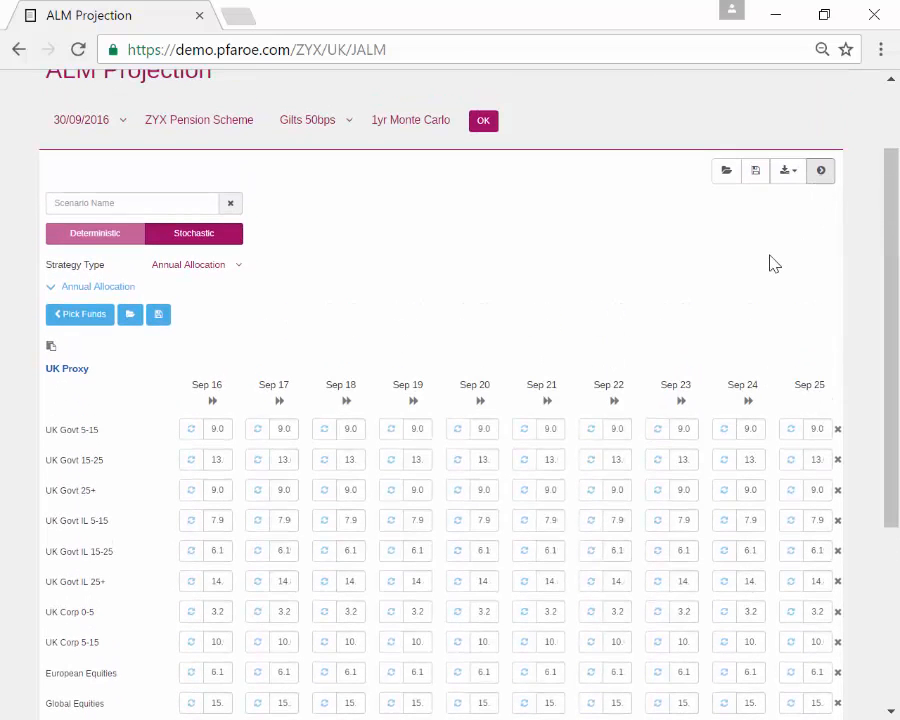
scroll(771, 261, "down", 2)
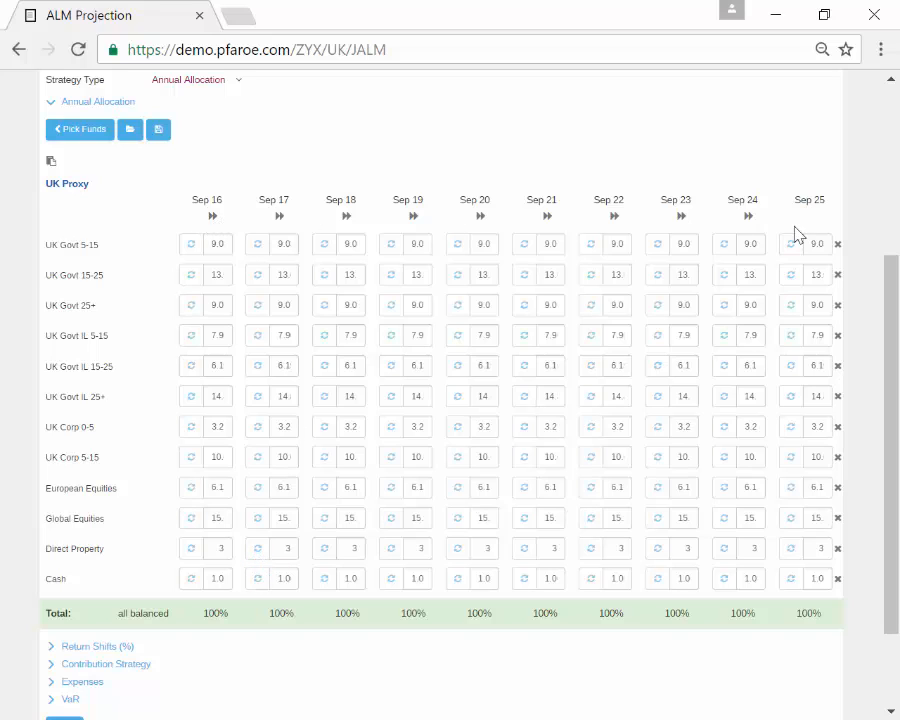
Set the Sep 16 weight of UK Govt IL 5-15 to 10, balanced by Direct Property, and copy that allocation to all following years.
double_click(224, 334)
left_click(216, 366)
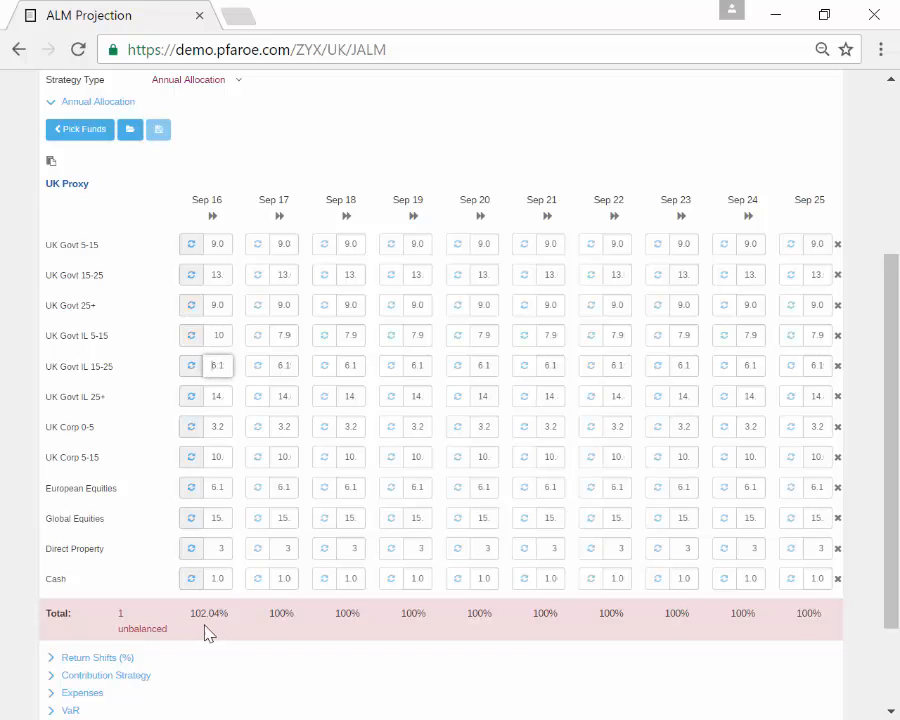
left_click(192, 550)
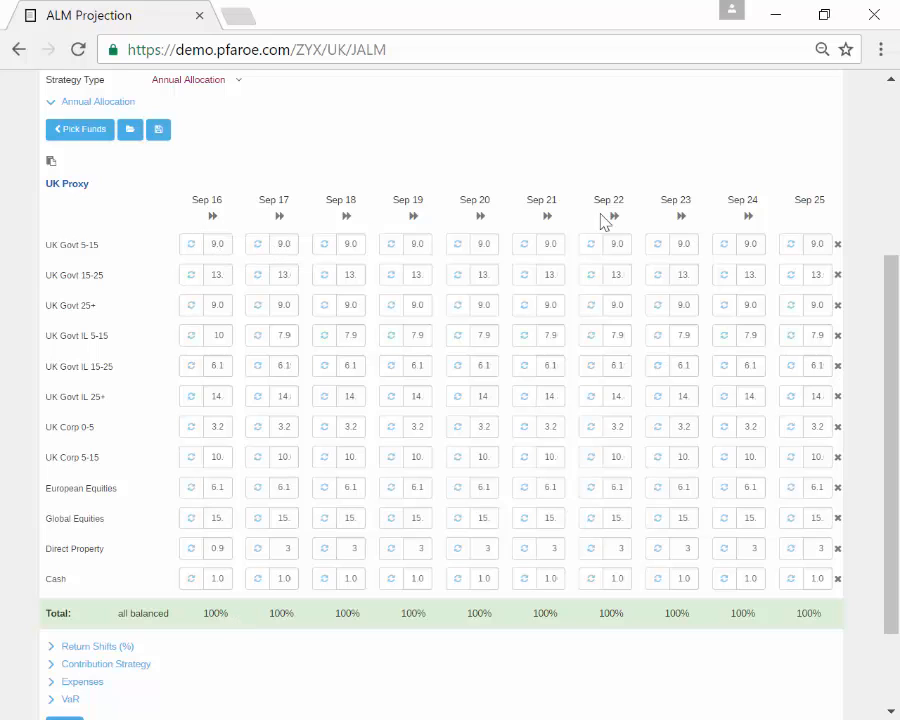
left_click(213, 218)
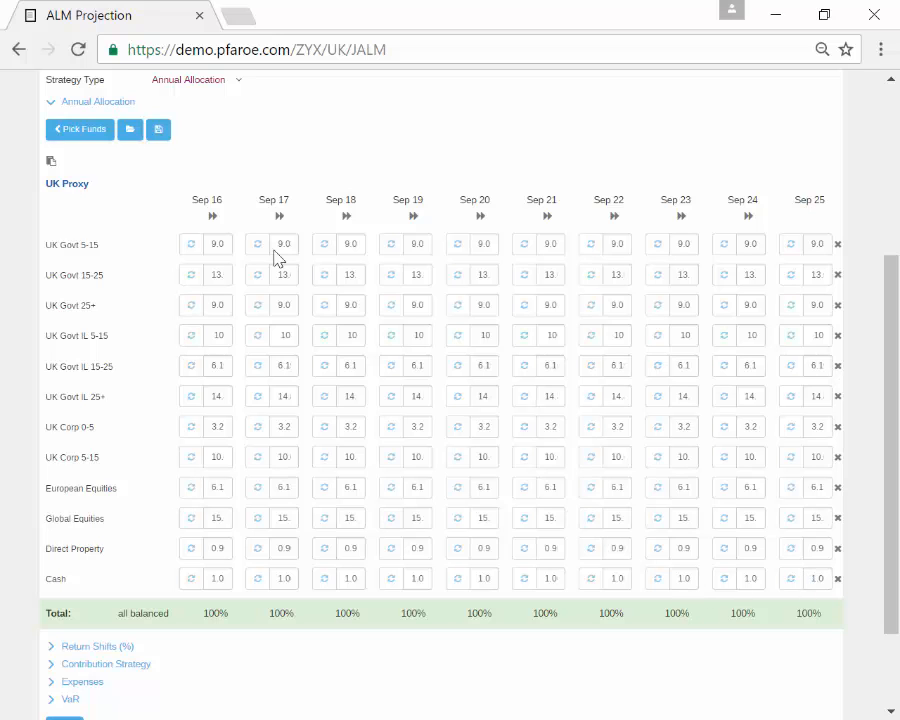
View the option for pasting allocation data from Excel, cancel it, and collapse the parameters back beside the chart.
left_click(51, 162)
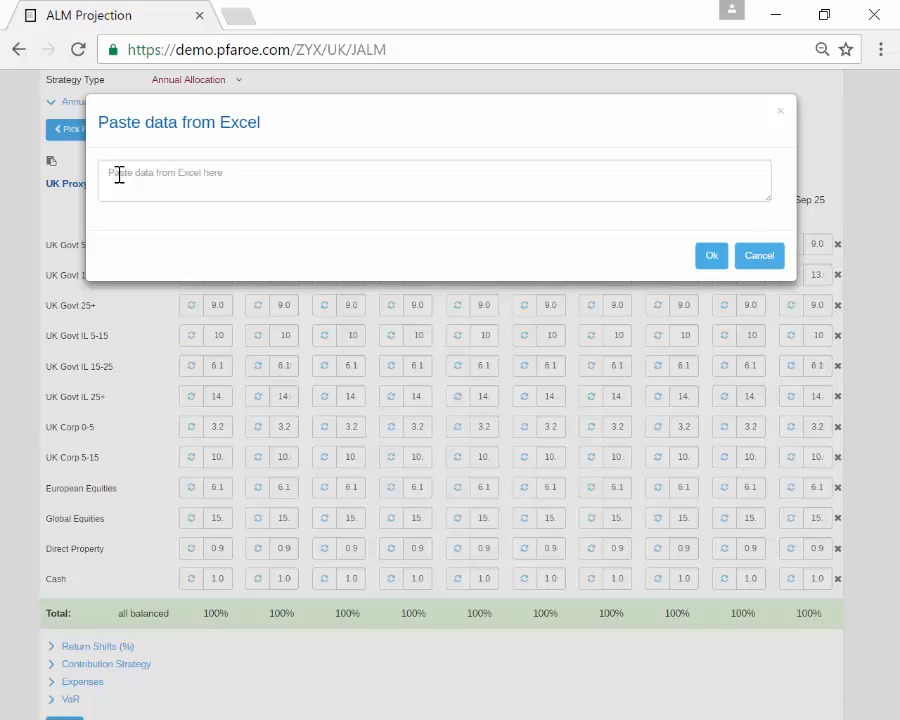
left_click(760, 256)
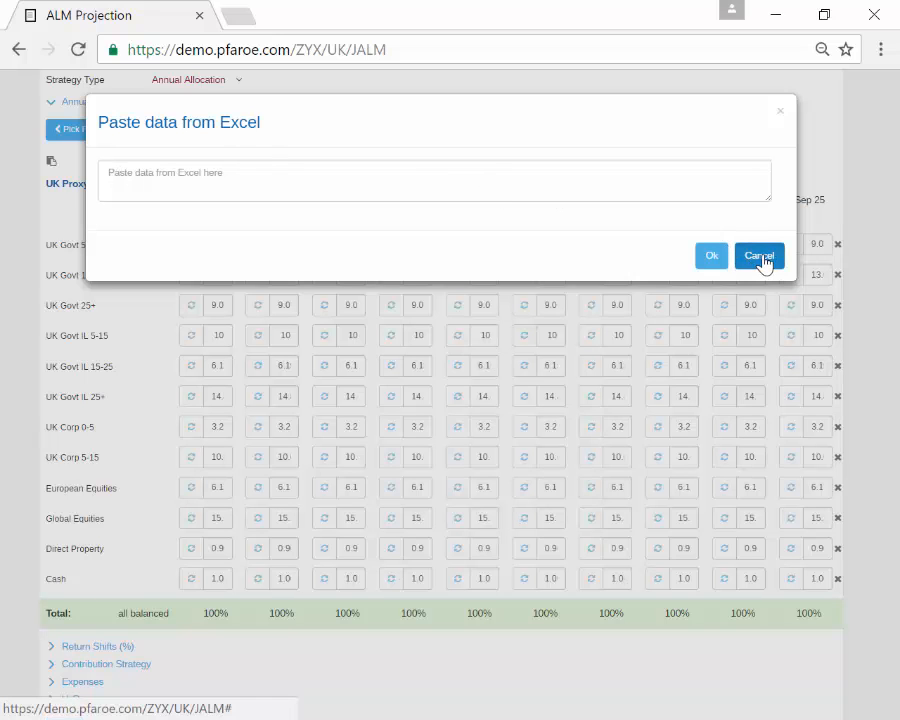
scroll(816, 88, "up", 4)
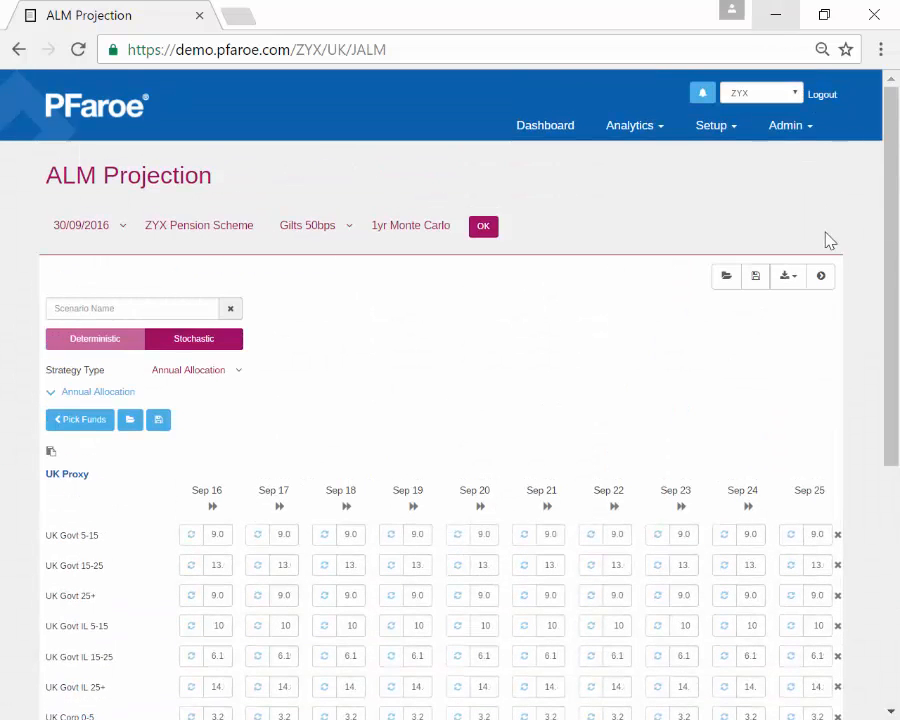
left_click(818, 275)
Change the strategy type to Buy & Hold and expand its parameters to show the fund amounts.
left_click(774, 374)
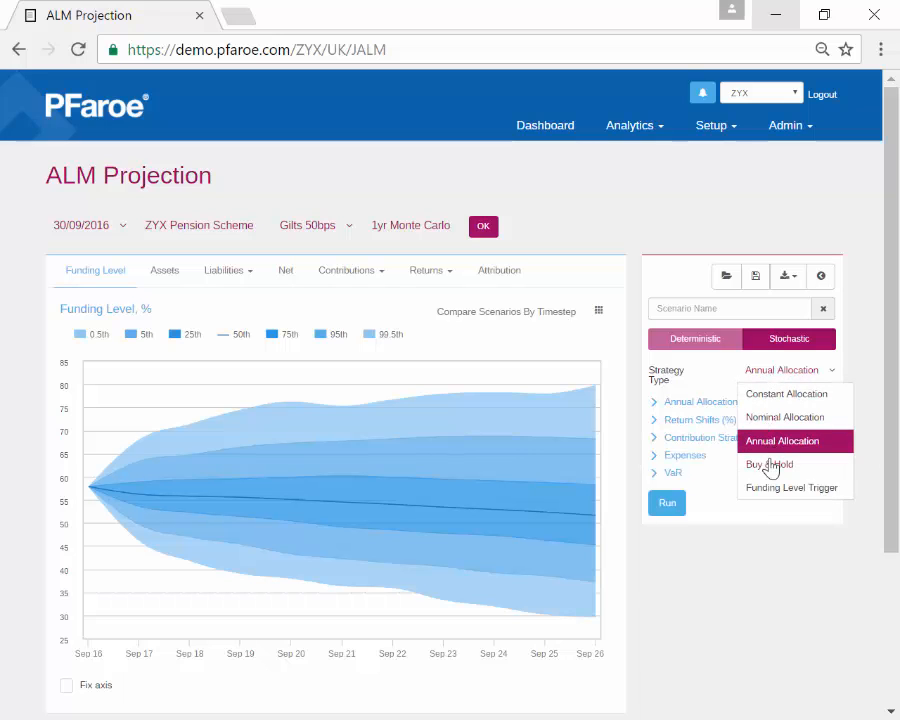
left_click(716, 463)
left_click(711, 403)
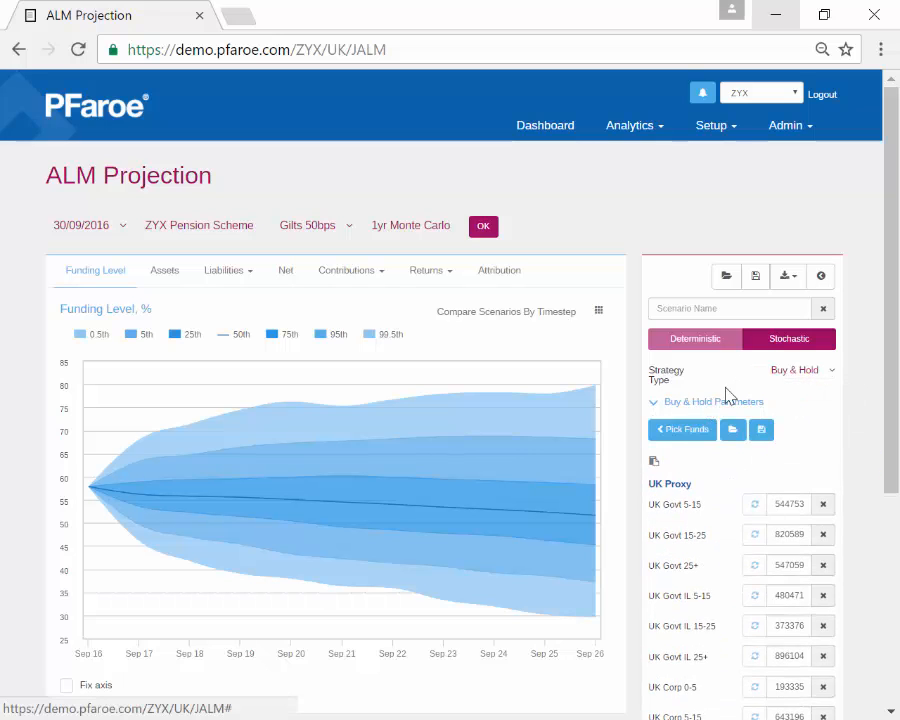
scroll(731, 400, "down", 3)
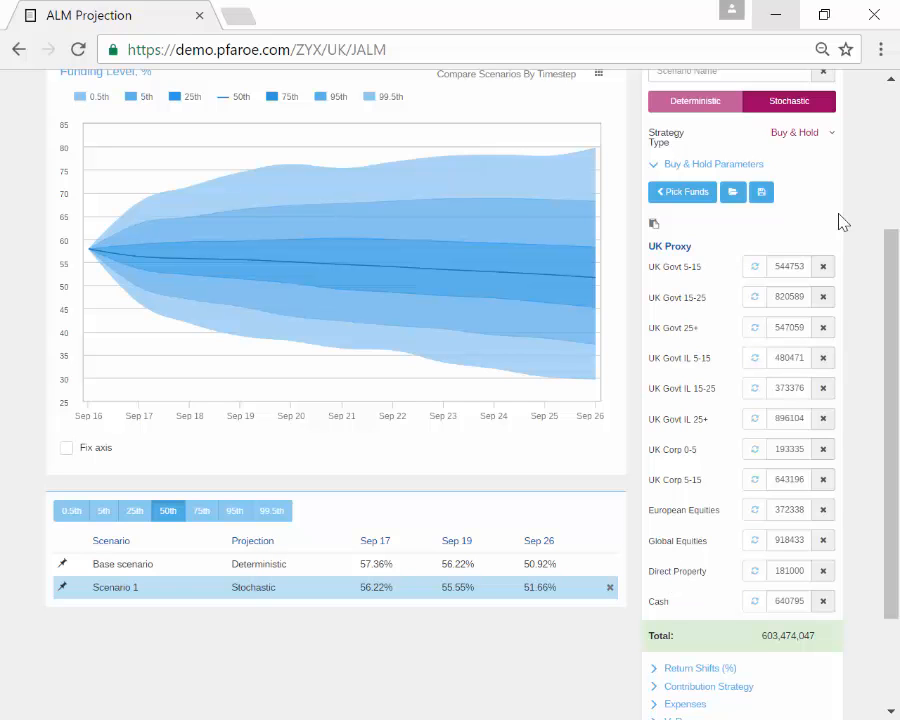
Change the strategy type to Funding Level Trigger and open its trigger settings.
left_click(797, 135)
left_click(812, 252)
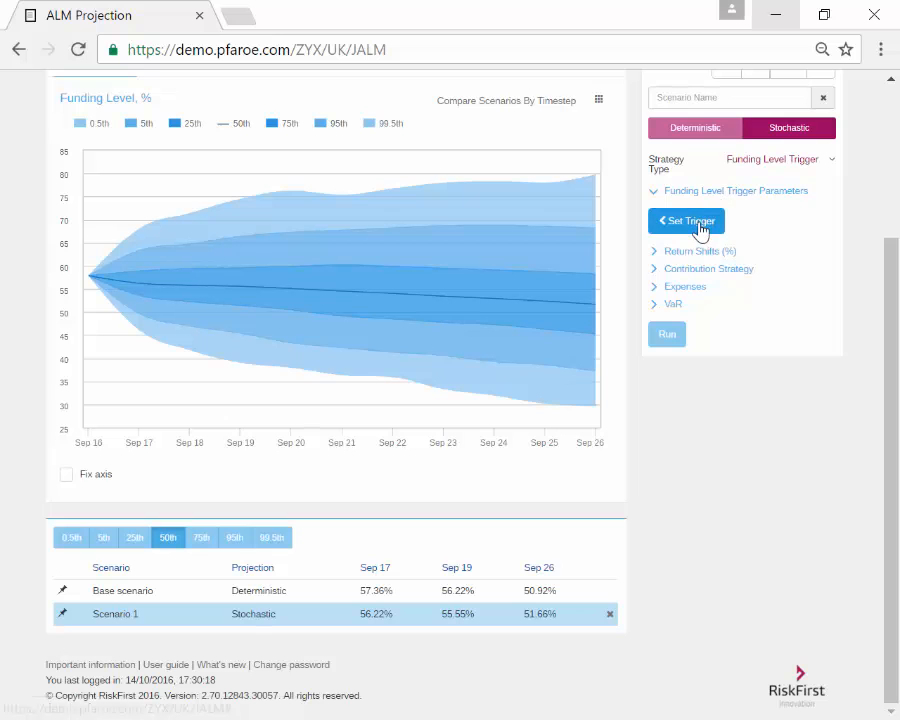
left_click(700, 228)
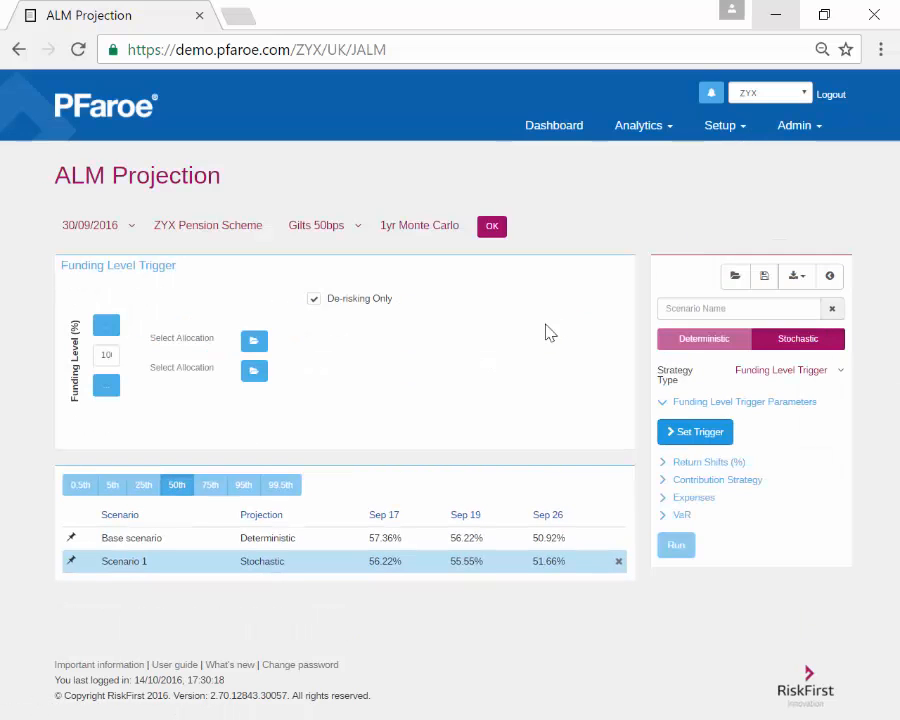
Assign the saved Current allocation to the first trigger band and Gilts matched to the second.
left_click(256, 341)
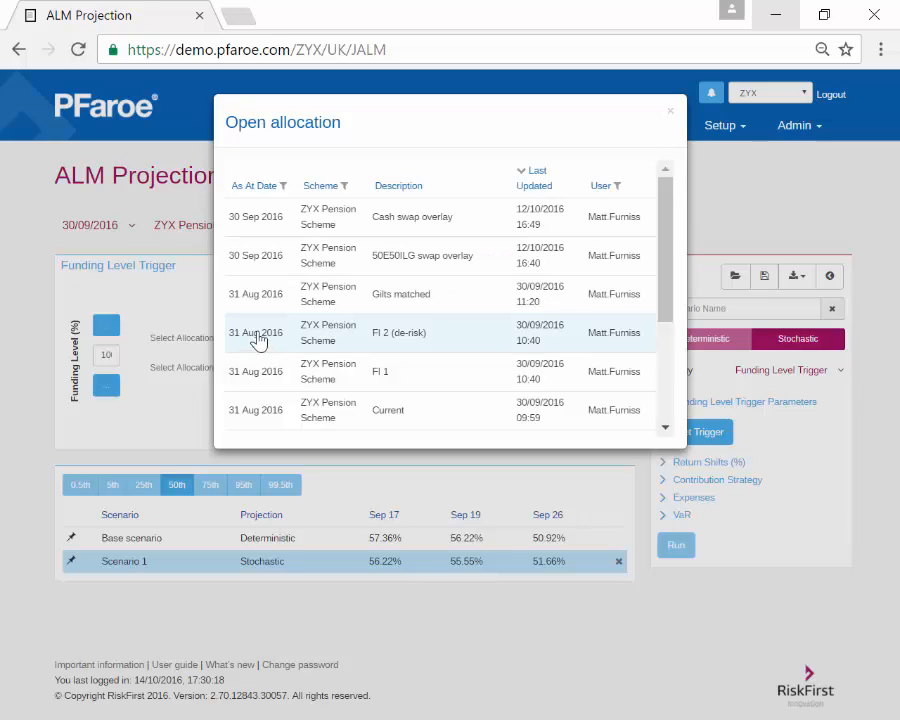
left_click(382, 412)
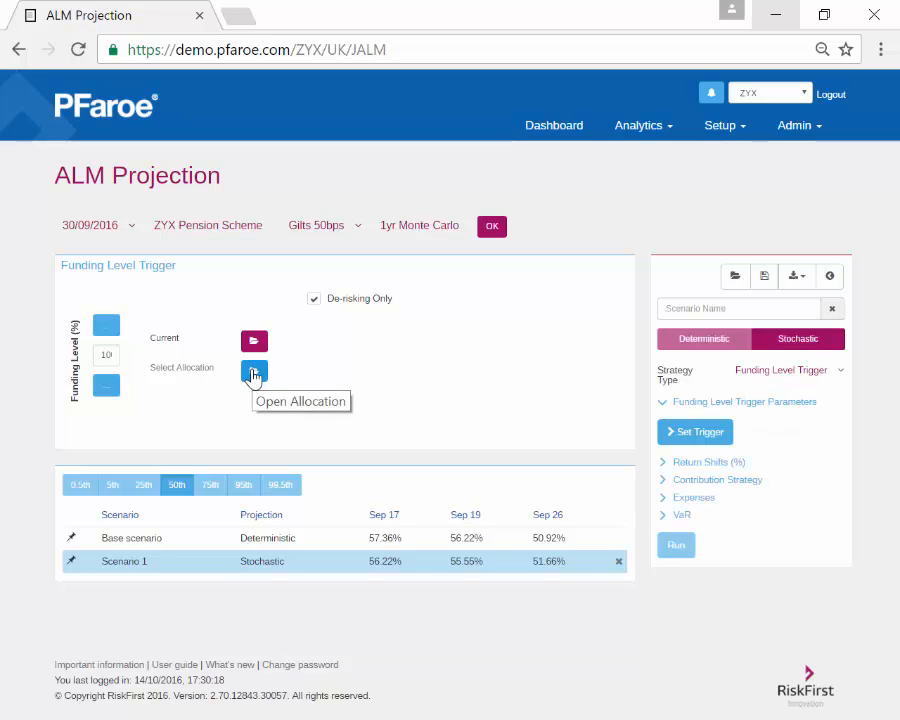
left_click(253, 373)
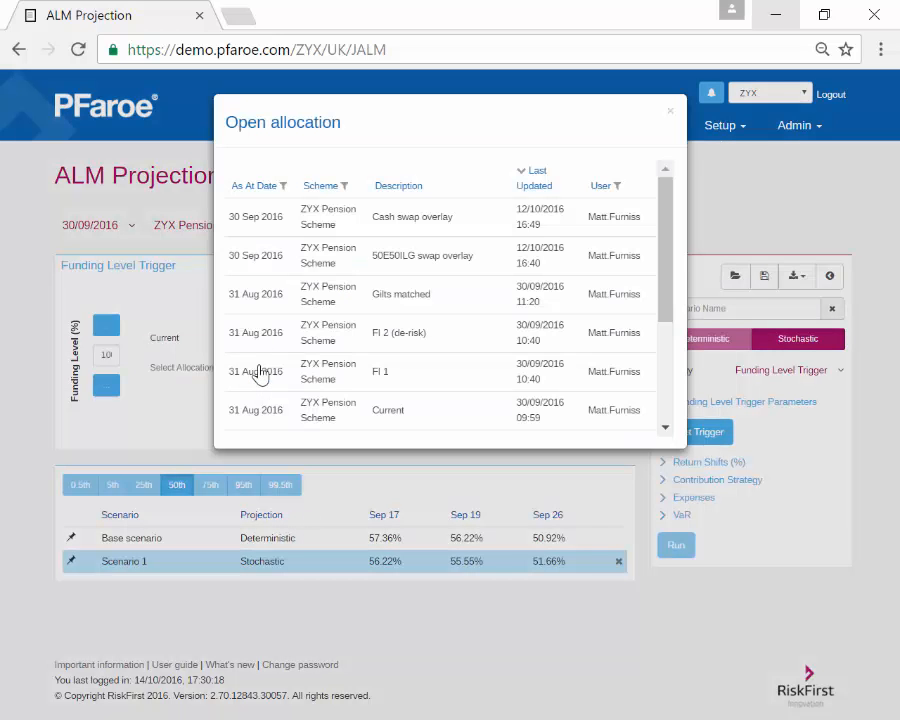
left_click(420, 298)
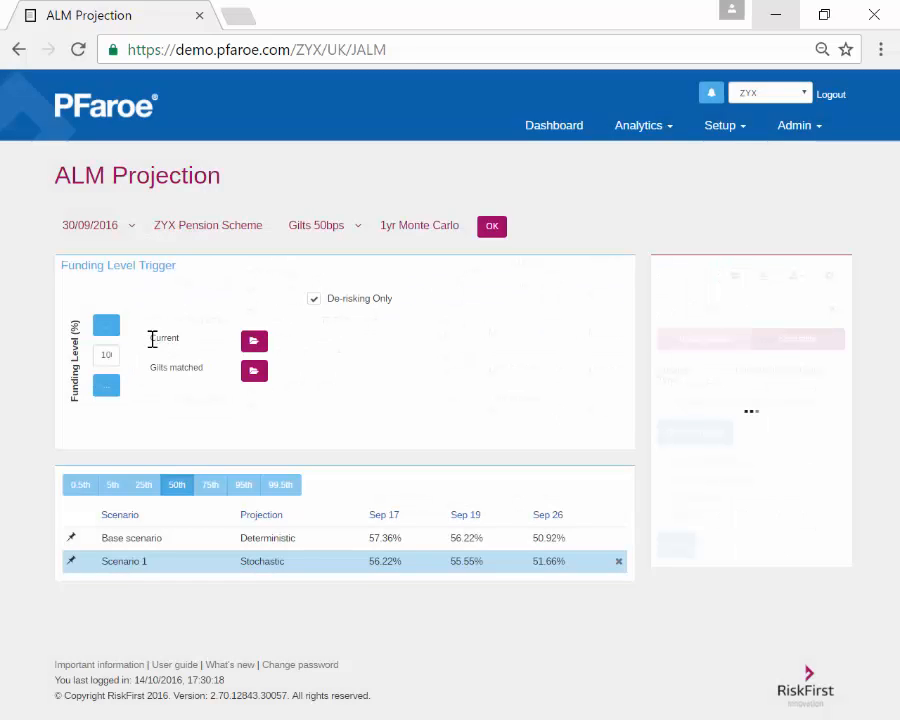
Set the funding level that triggers the switch from Current to Gilts matched to 80%.
left_click_drag(151, 339, 183, 337)
left_click(102, 354)
left_click_drag(98, 354, 145, 350)
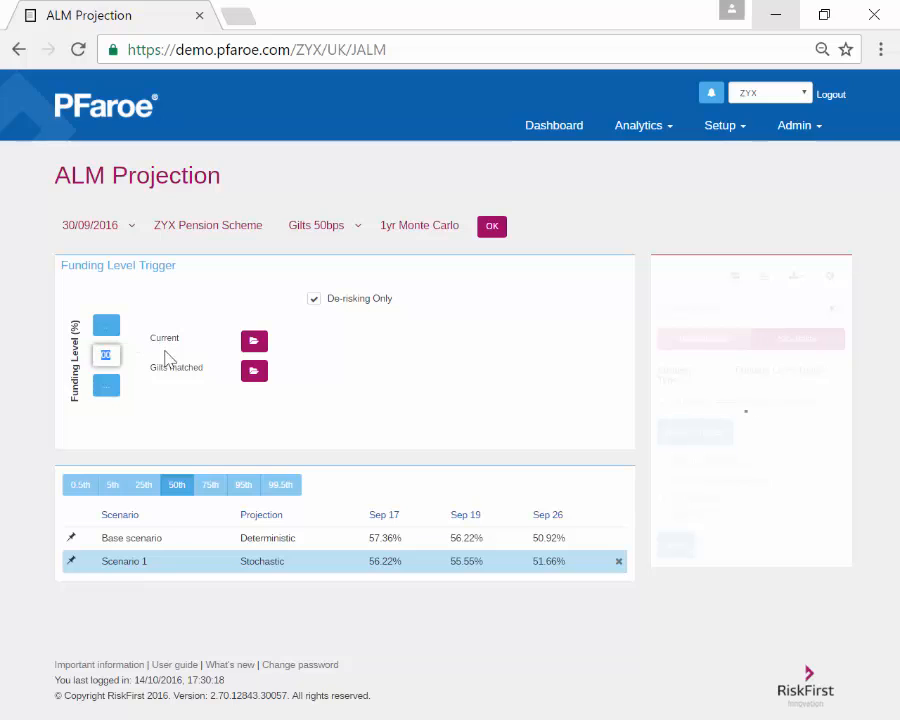
type("6")
left_click(147, 354)
left_click_drag(149, 368, 204, 371)
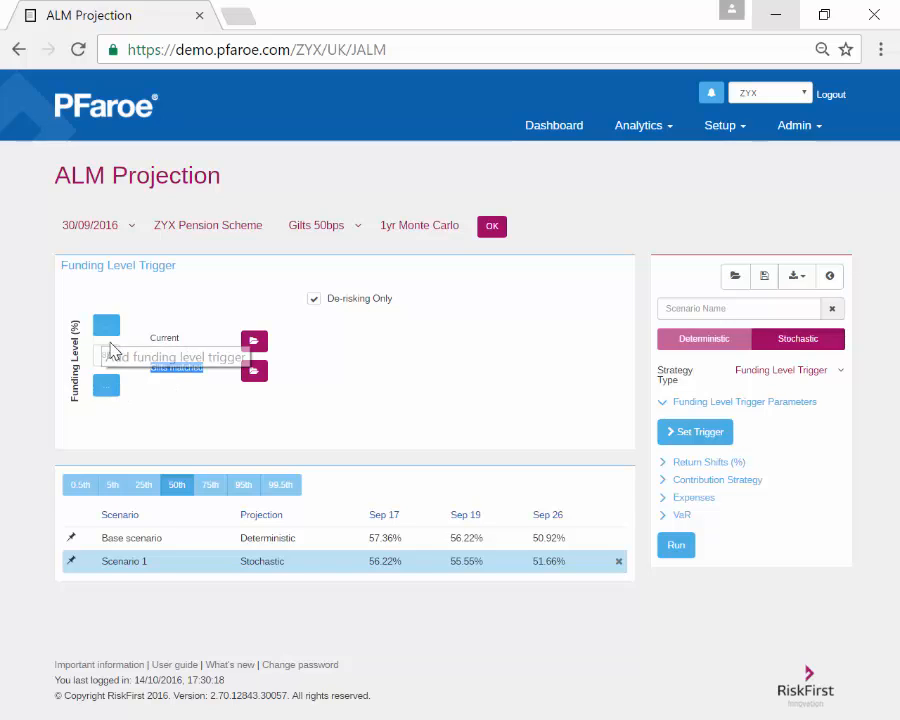
Add a second funding level trigger after the 80% one and set it to 82%.
left_click(107, 385)
double_click(106, 385)
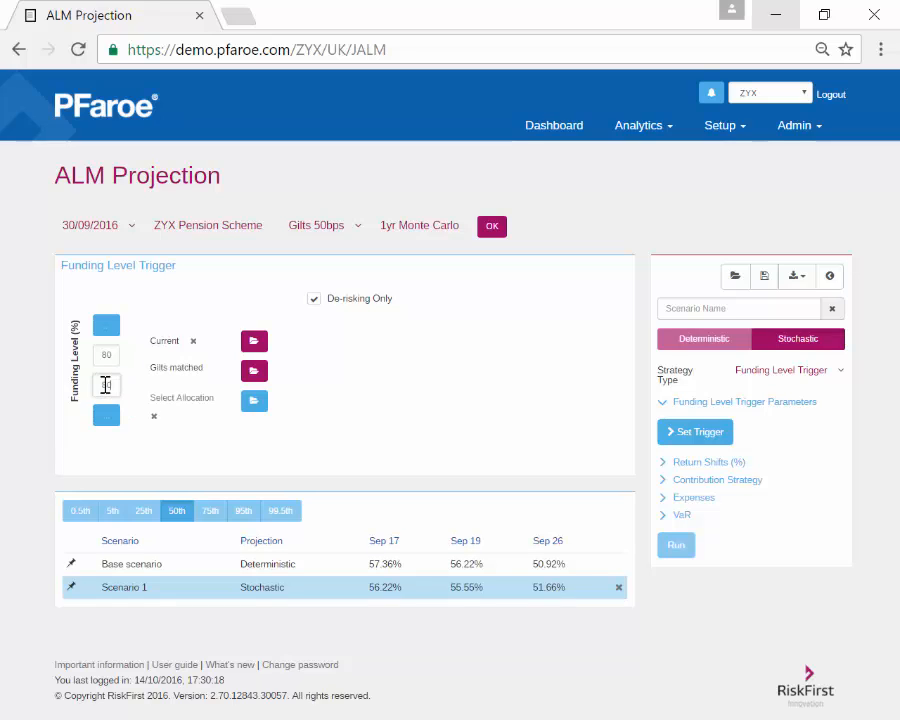
type("82")
left_click(214, 447)
Try a funding level below 80% for the second trigger, and set it back to 82%.
double_click(113, 385)
type("76")
left_click(200, 432)
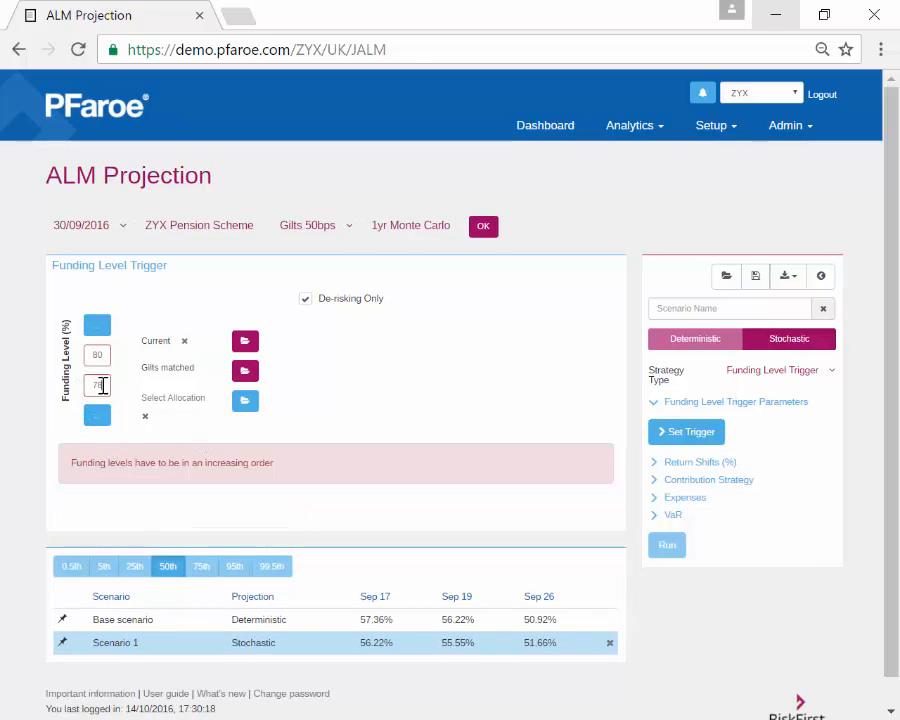
double_click(103, 386)
type("82")
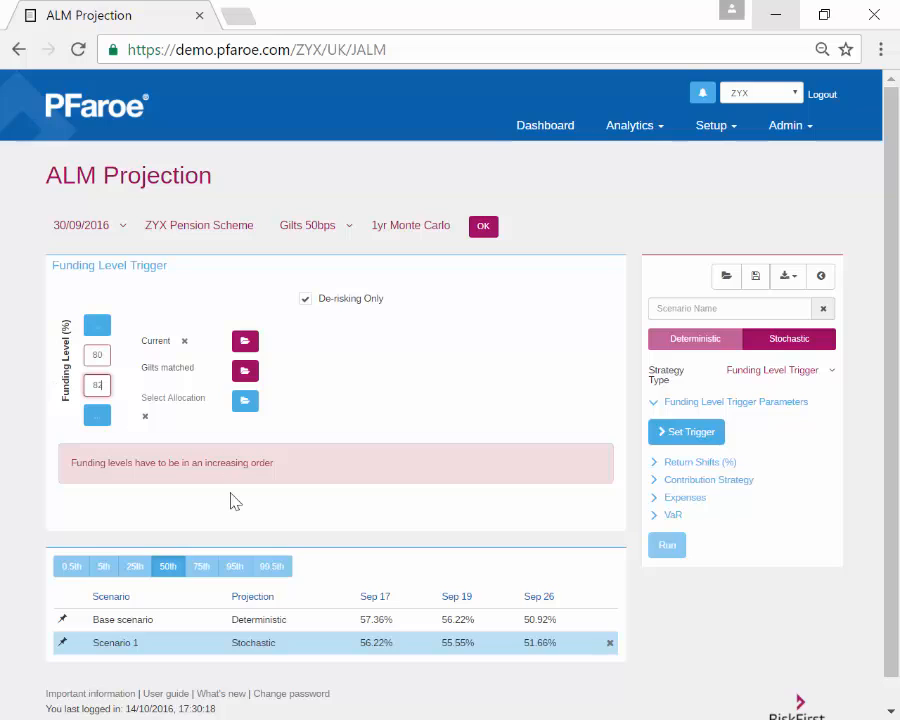
Add another trigger at 78% ahead of the 80% level, and remove the extra triggers with no allocation assigned.
left_click(100, 328)
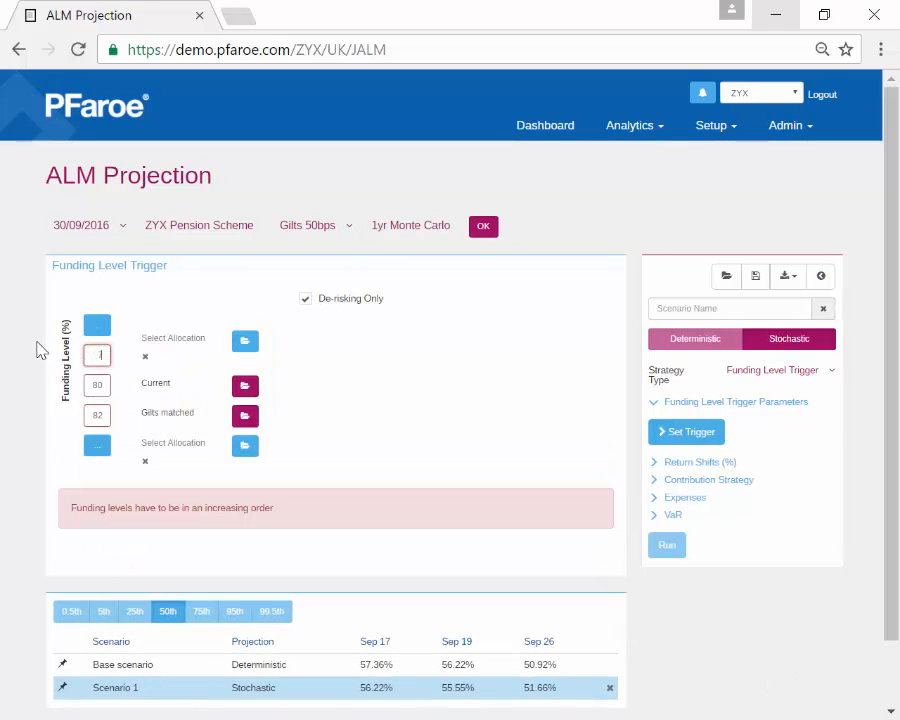
type("78")
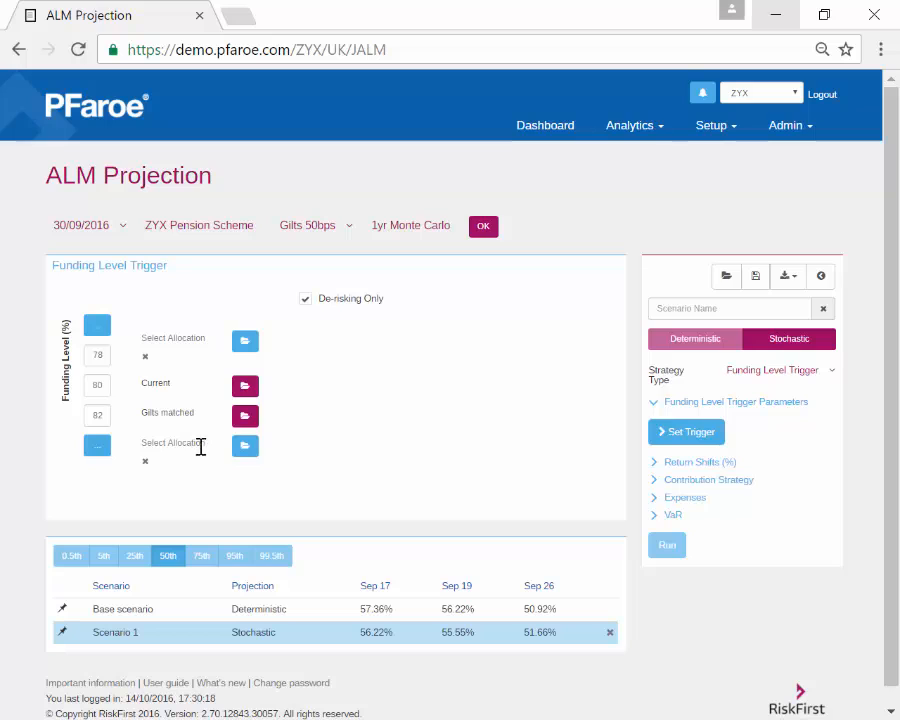
left_click(145, 462)
left_click(315, 299)
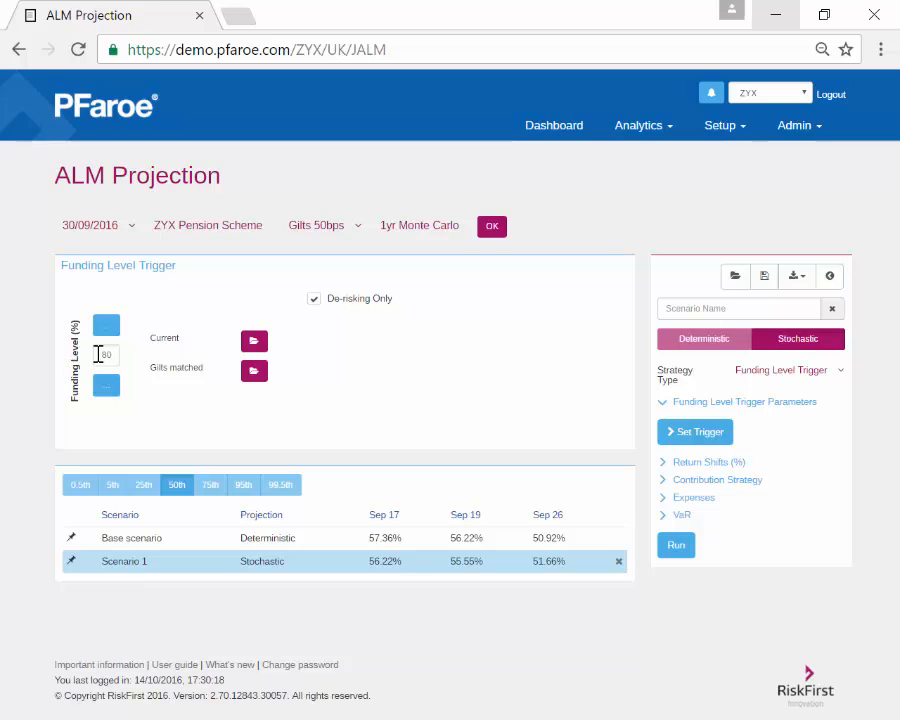
Turn off the De-risking Only restriction on the 80% funding level trigger between Current and Gilts matched.
left_click_drag(148, 370, 213, 374)
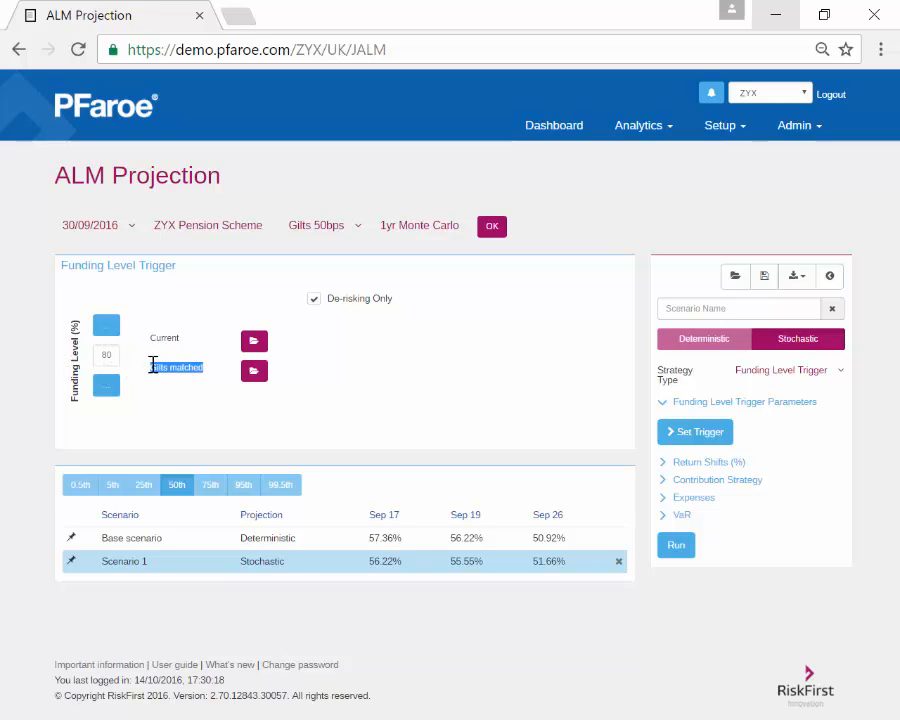
left_click_drag(197, 363, 92, 362)
left_click_drag(150, 340, 210, 369)
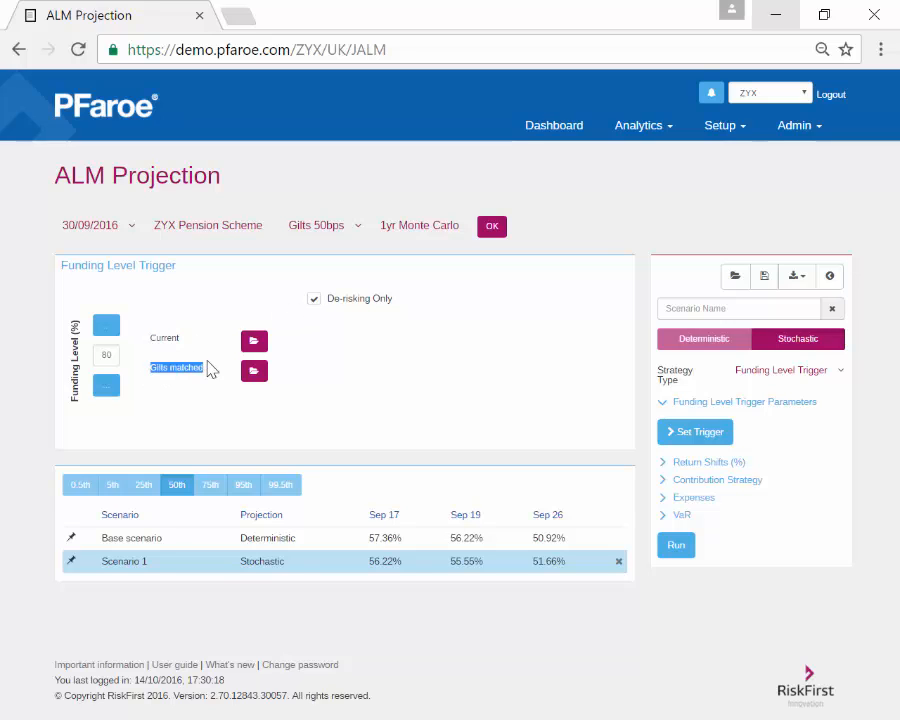
left_click(314, 299)
left_click(152, 367)
left_click(314, 300)
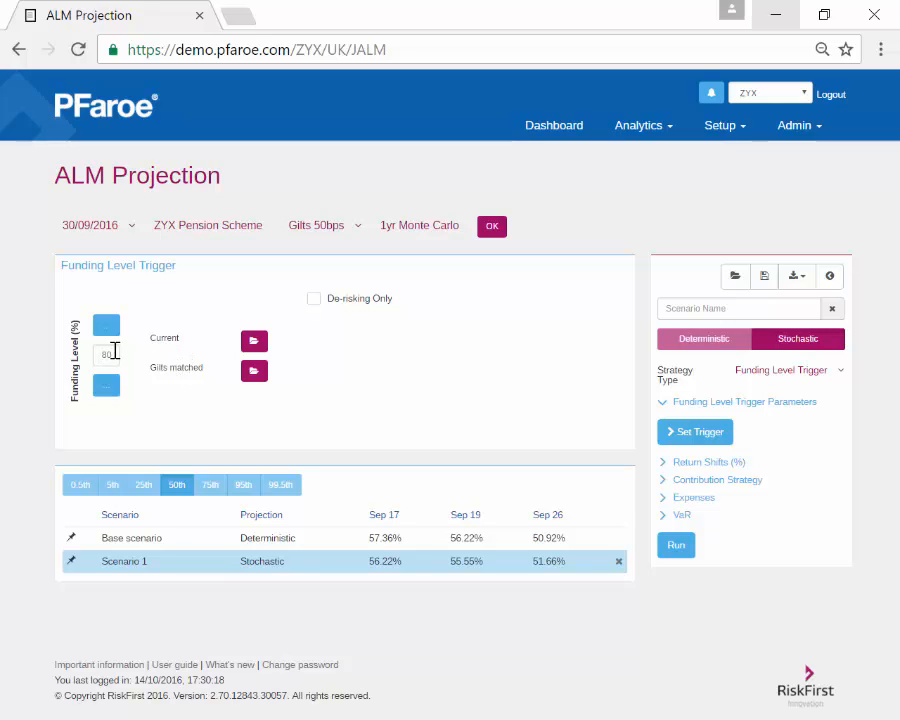
Change the scenario's strategy type from Funding Level Trigger to Constant Allocation.
left_click(716, 404)
left_click(770, 370)
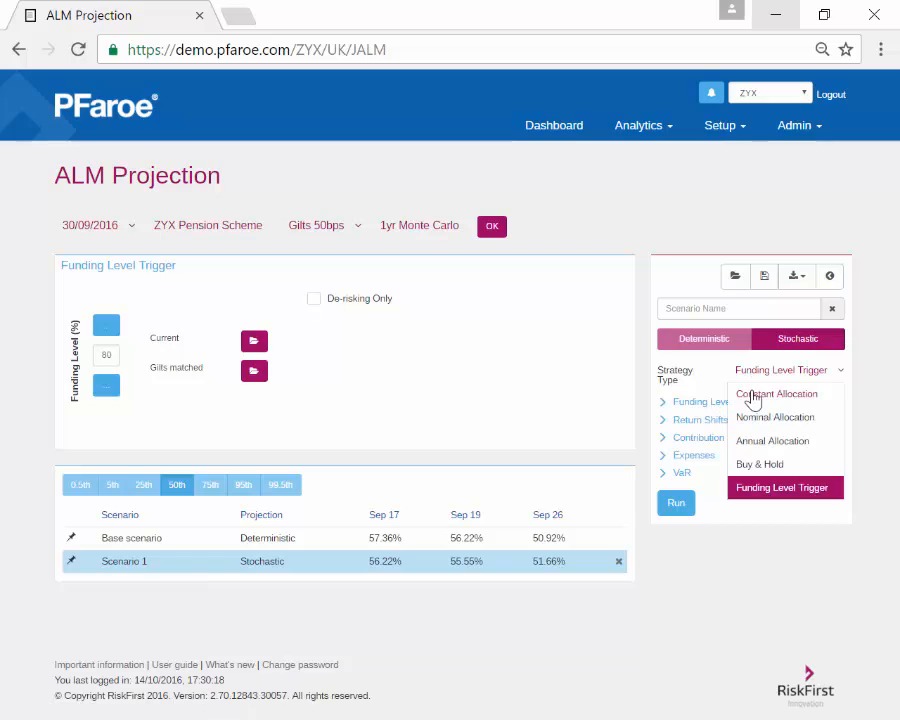
left_click(753, 396)
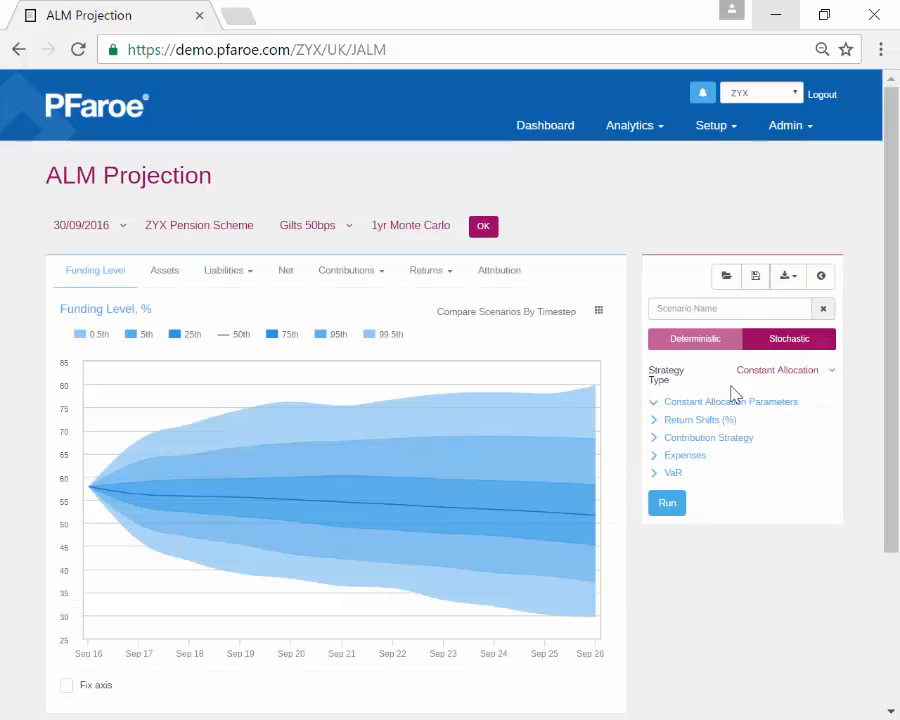
Set the Global Equities return shift to 0.5% for every period from Sep 17 to Sep 26.
left_click(695, 424)
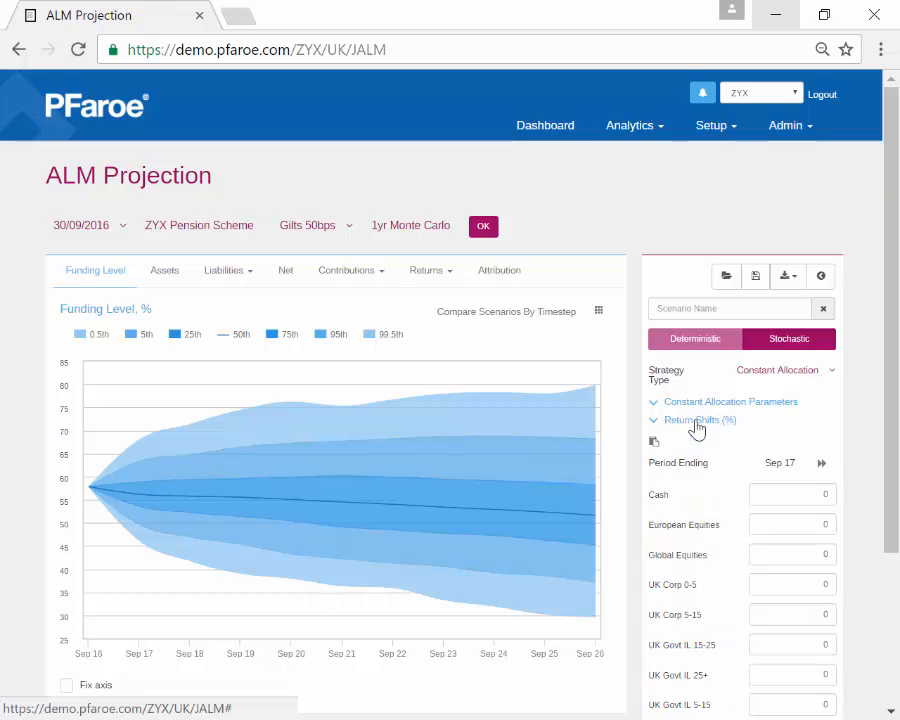
scroll(697, 428, "down", 2)
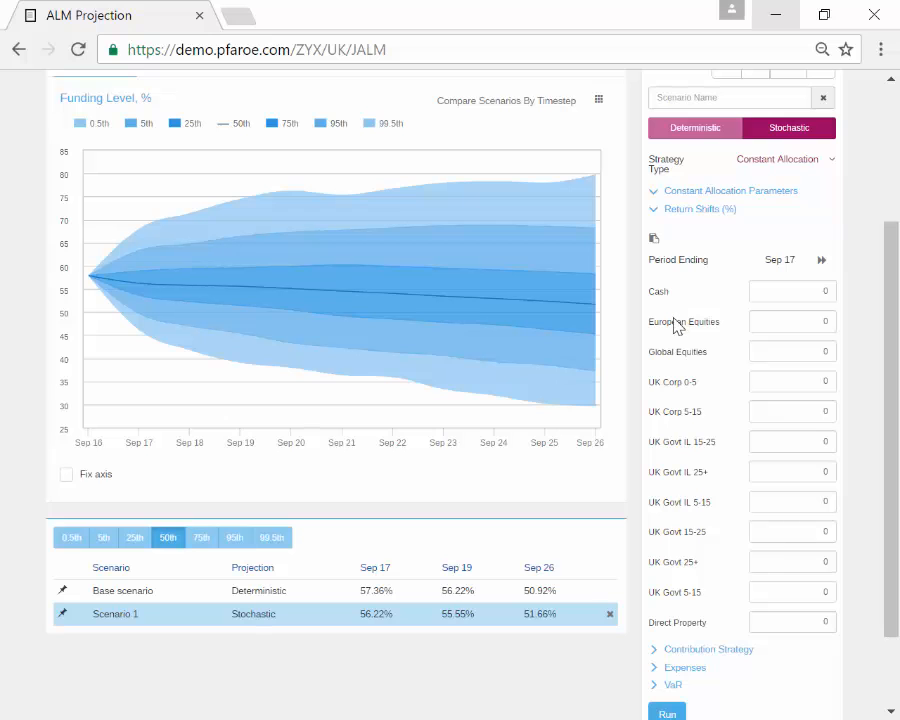
scroll(690, 342, "up", 2)
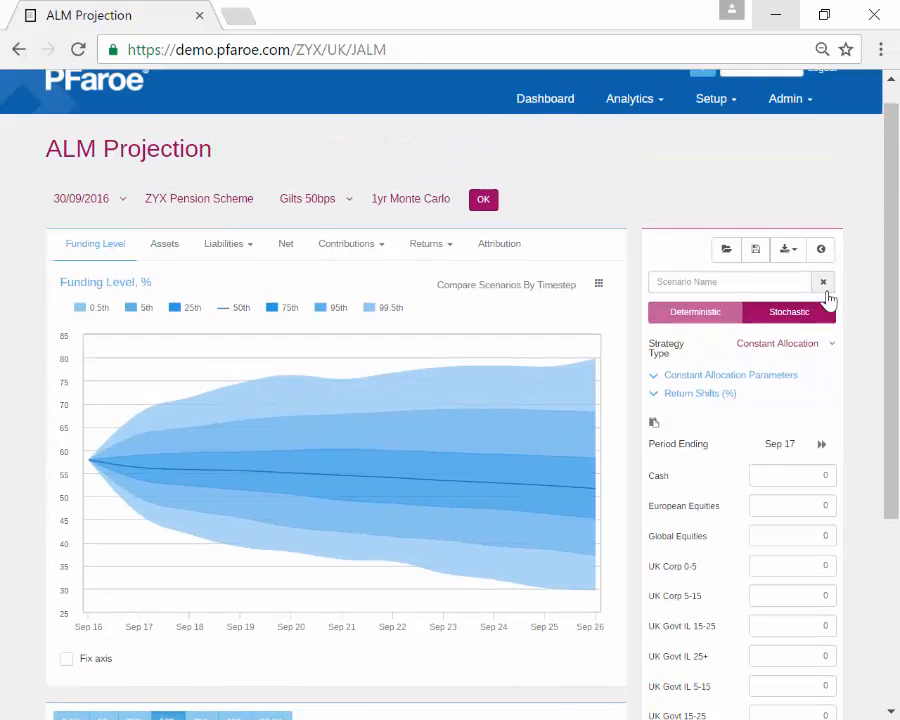
left_click(821, 277)
scroll(545, 350, "down", 3)
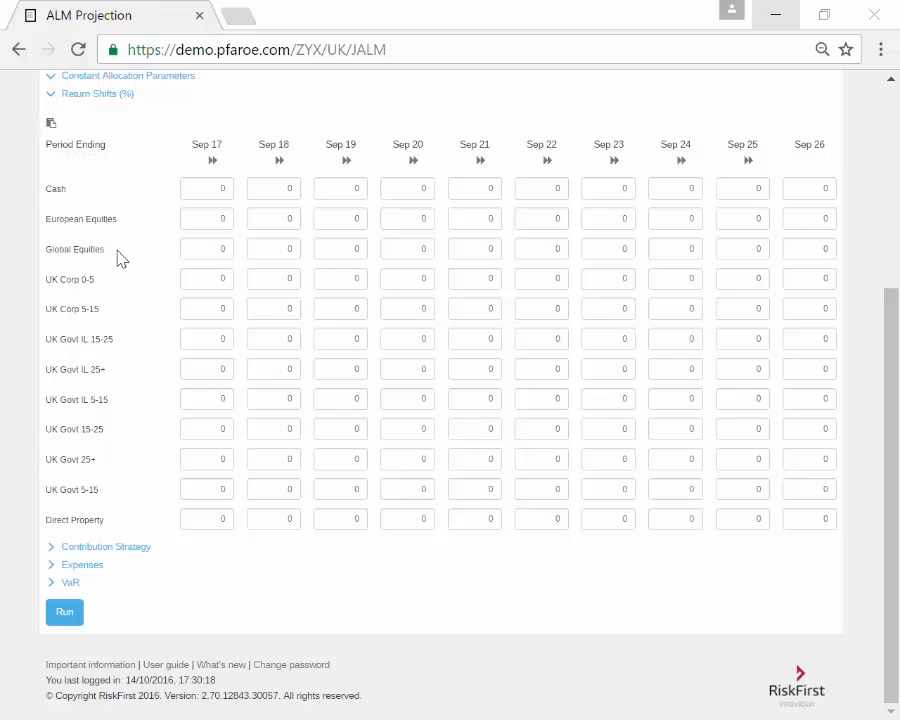
left_click(210, 244)
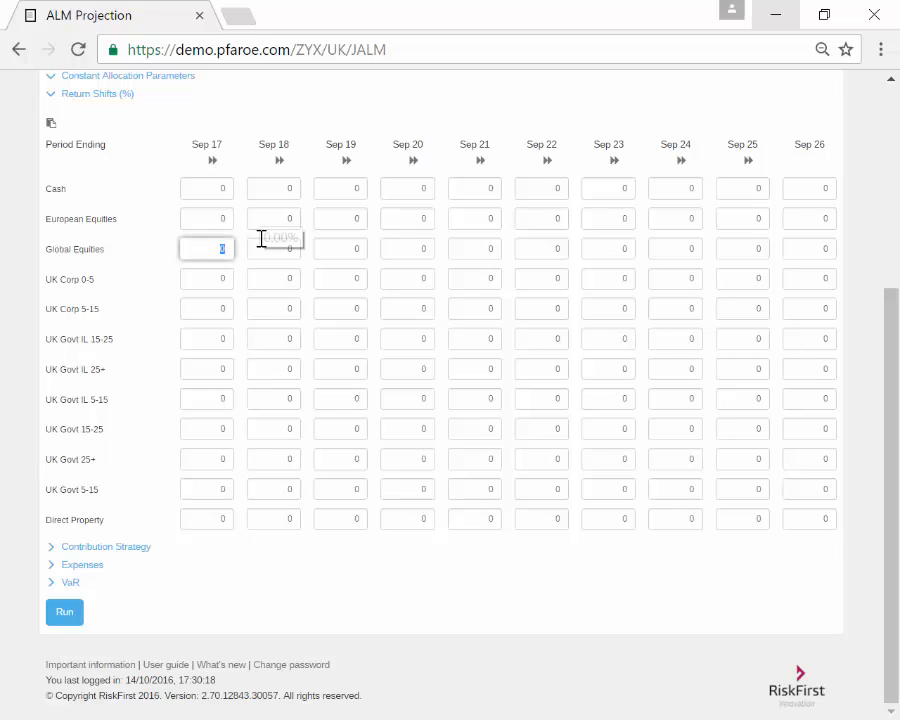
type("0.5")
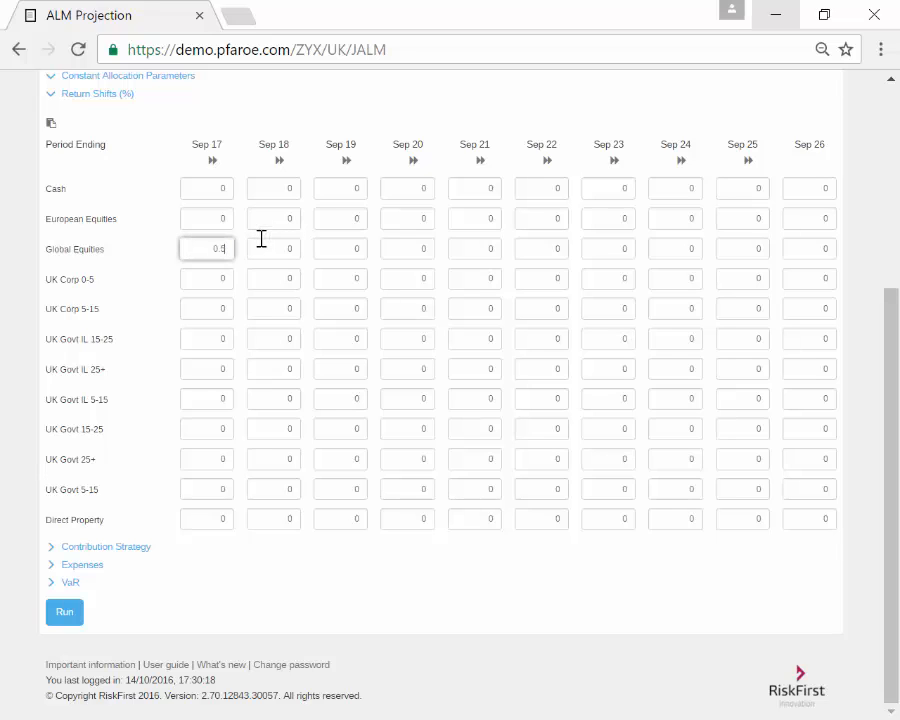
left_click(212, 161)
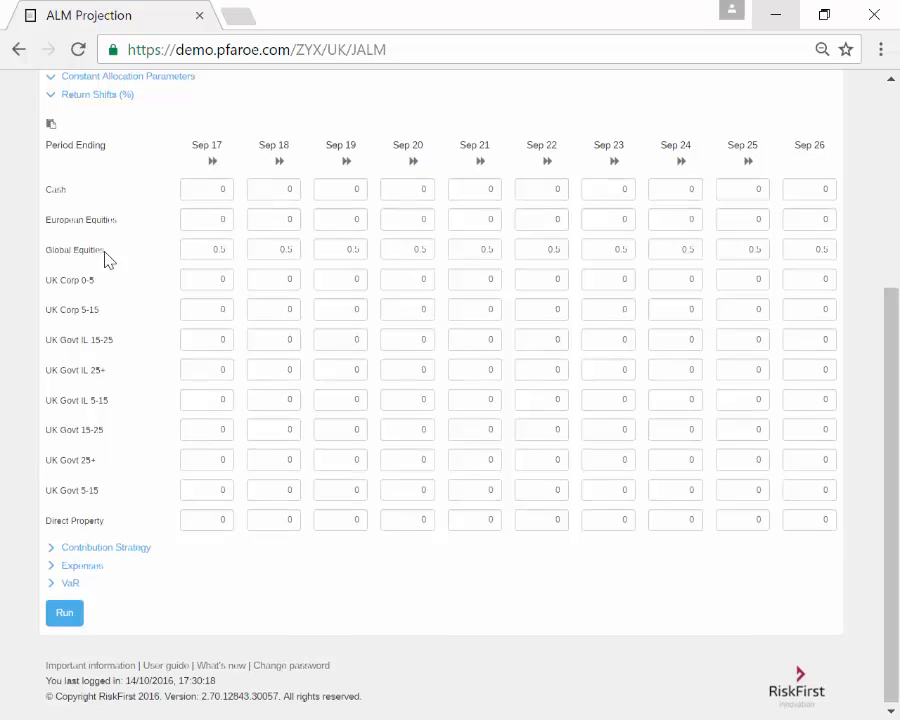
scroll(109, 258, "up", 2)
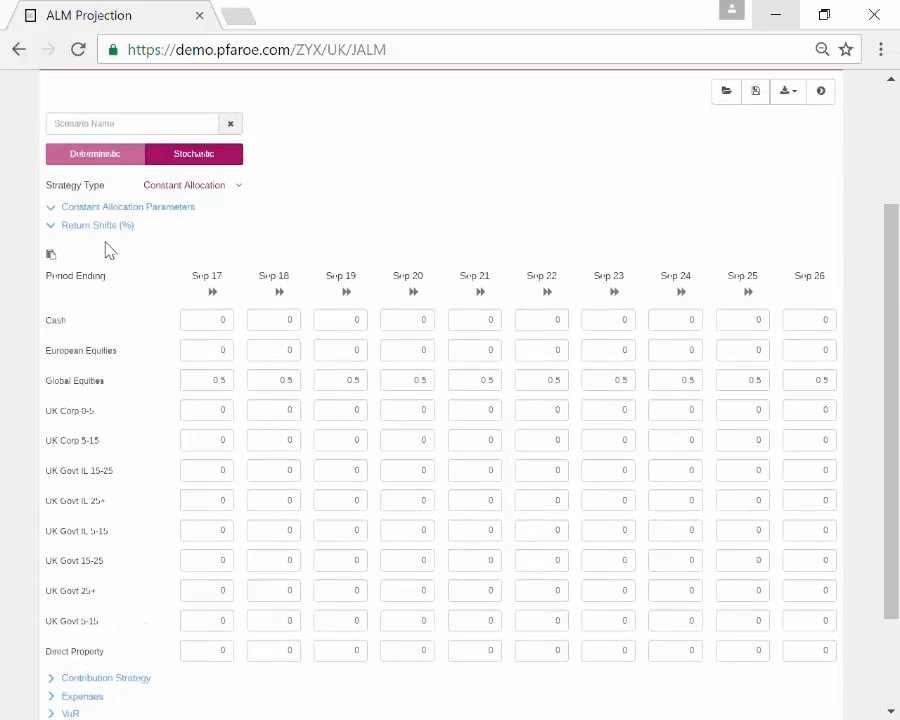
left_click(99, 235)
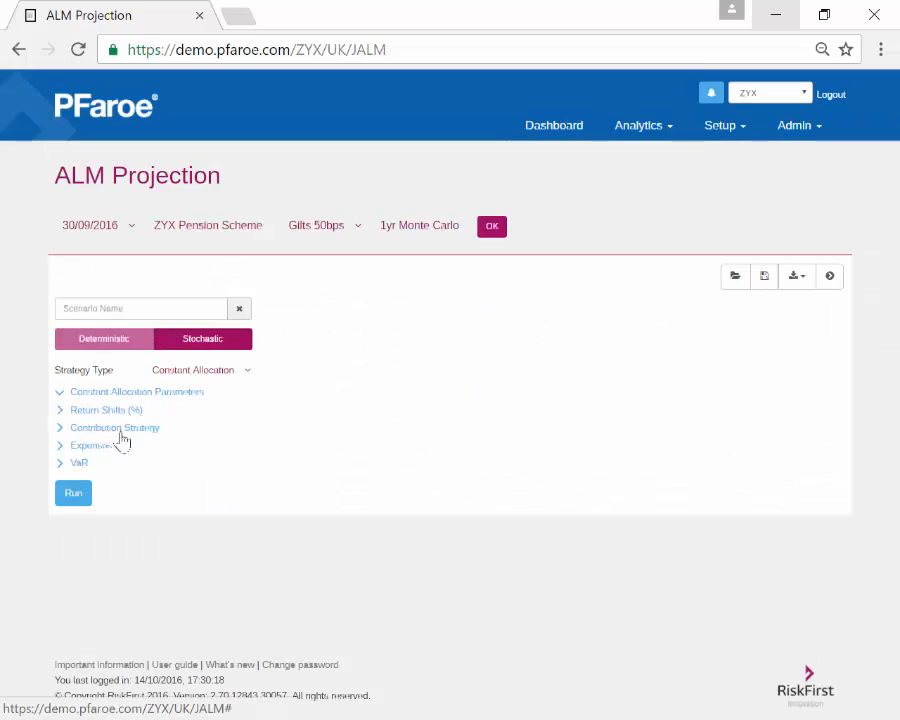
Examine the Defined contribution strategy's up-front amount and its deficit, employee and employer inputs across all periods.
left_click(830, 276)
scroll(688, 285, "down", 2)
left_click(688, 283)
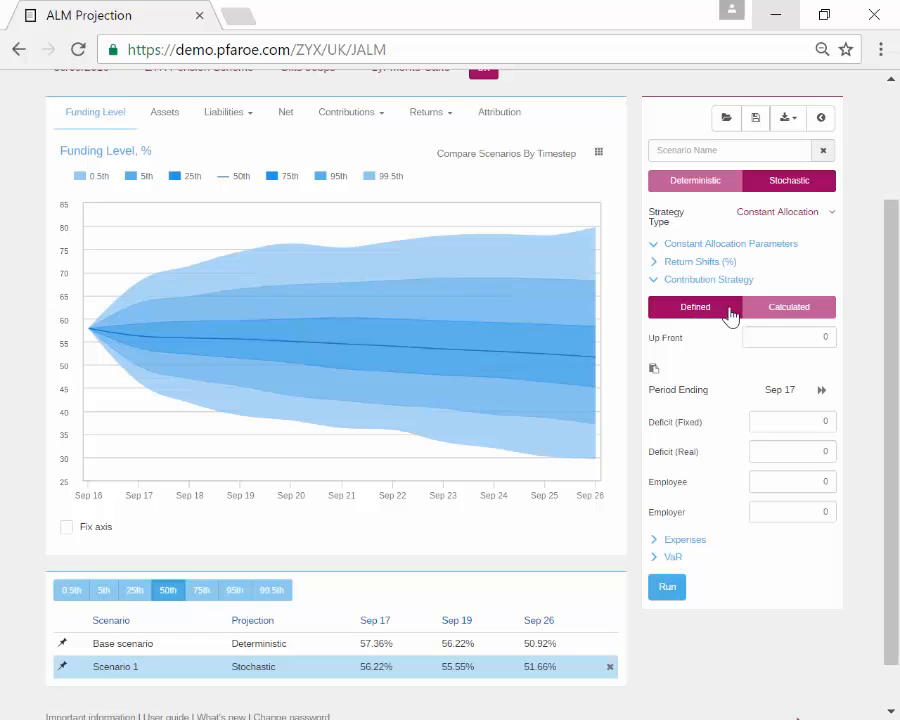
left_click(796, 339)
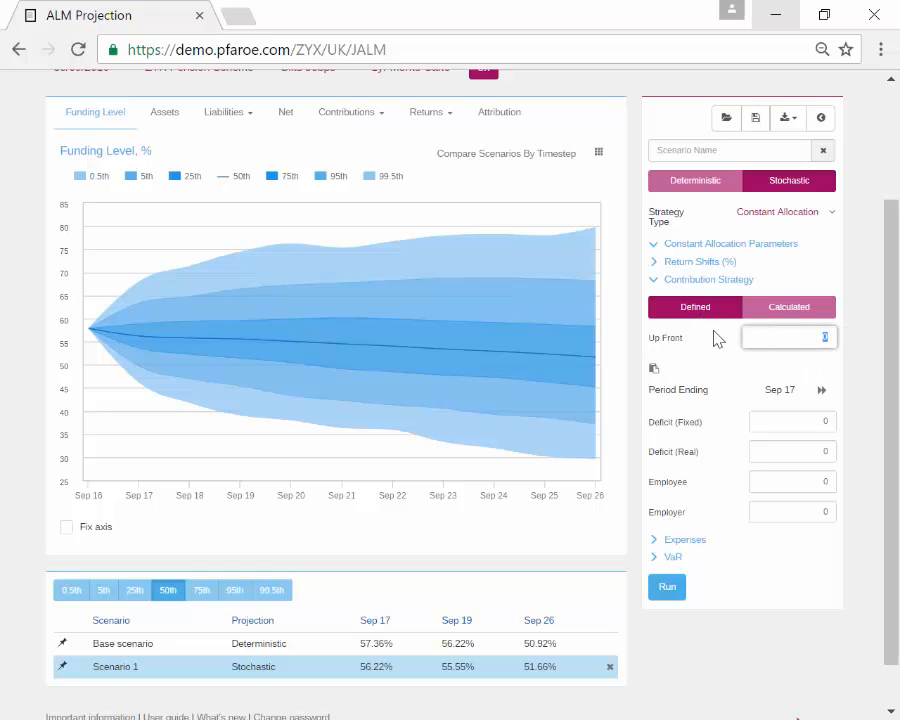
scroll(707, 420, "down", 1)
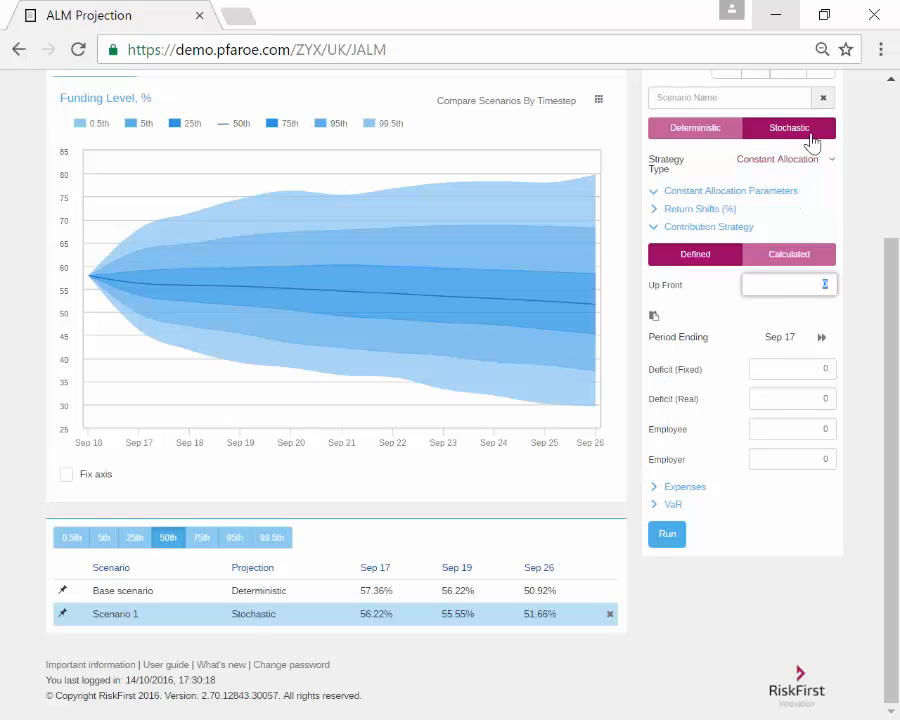
scroll(810, 150, "up", 3)
left_click(816, 196)
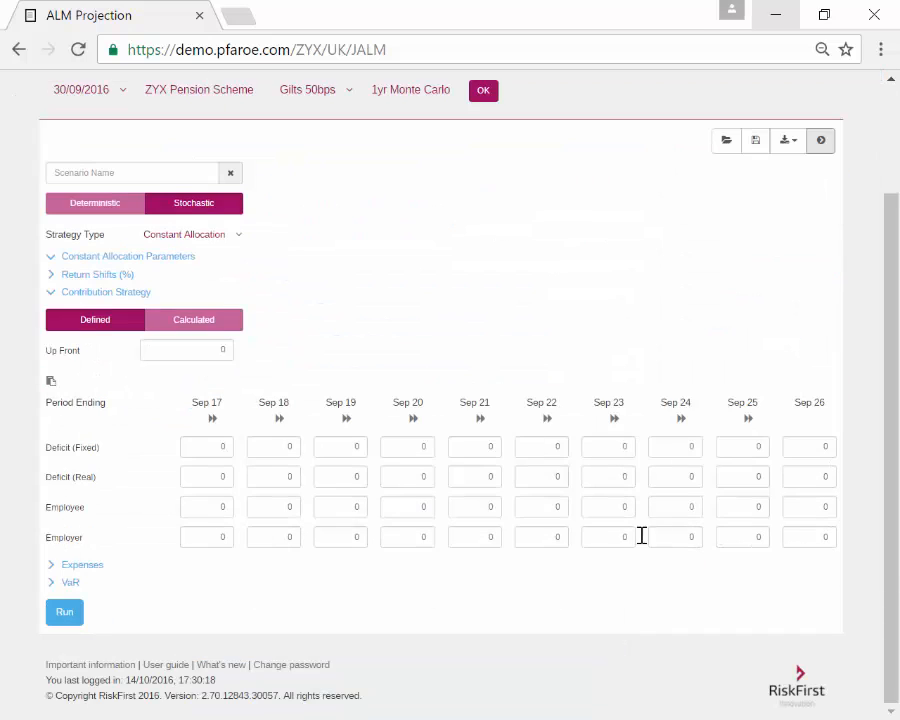
scroll(210, 503, "up", 1)
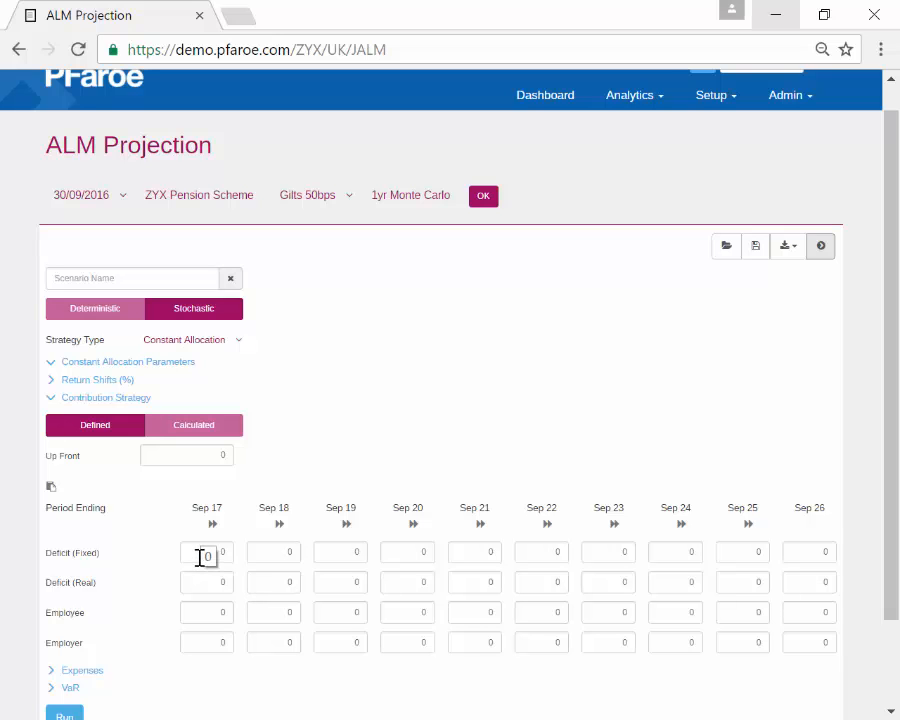
scroll(106, 597, "down", 1)
left_click(817, 148)
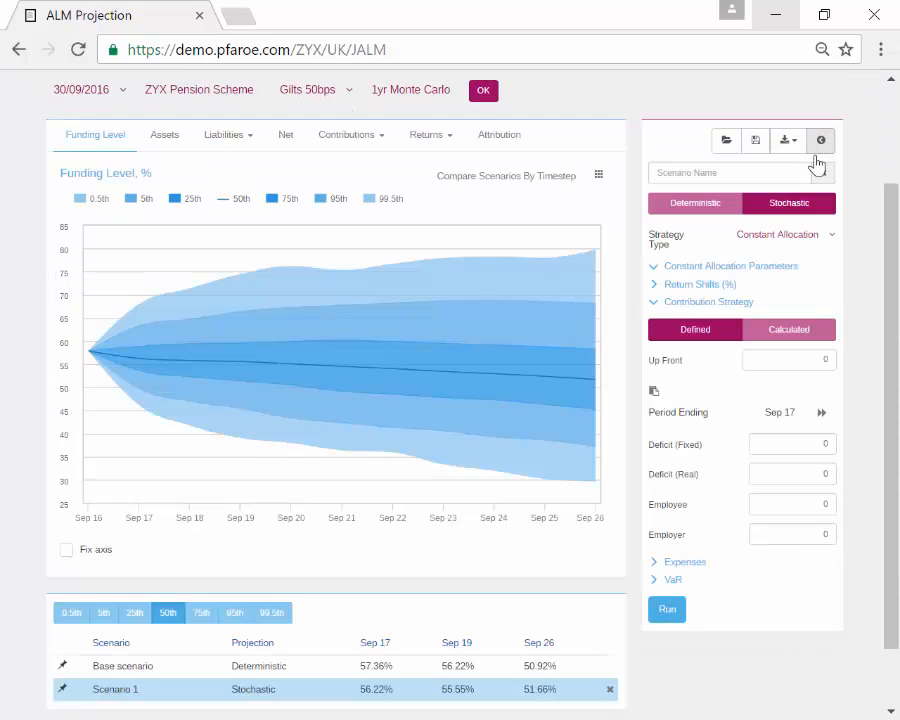
Switch the contribution strategy to Calculated and mark Sep 18, Sep 21 and Sep 24 as valuation years.
left_click(786, 336)
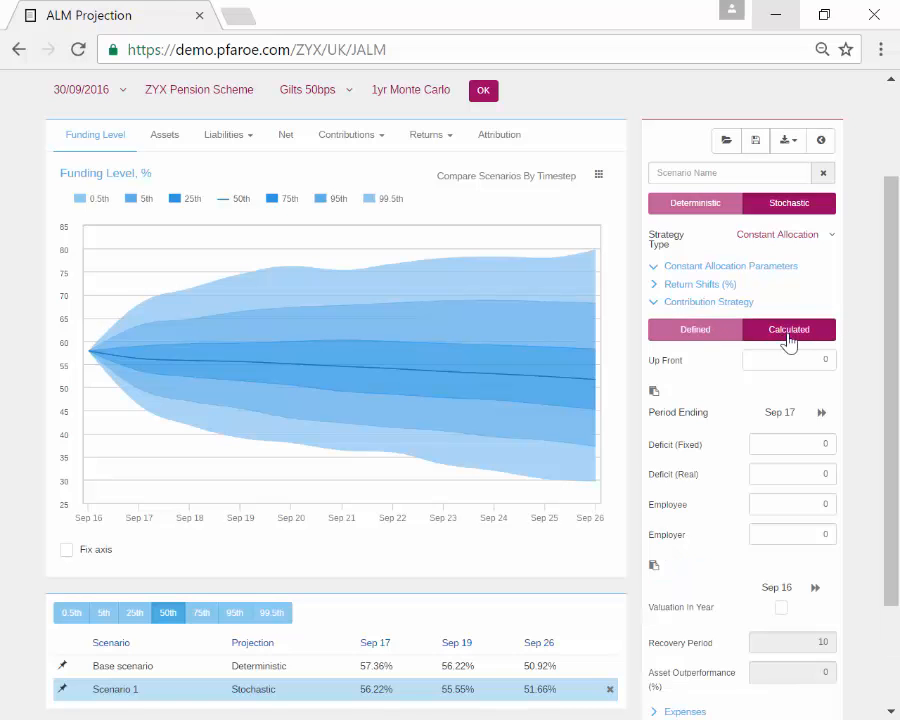
scroll(785, 335, "down", 3)
scroll(826, 104, "up", 3)
left_click(822, 128)
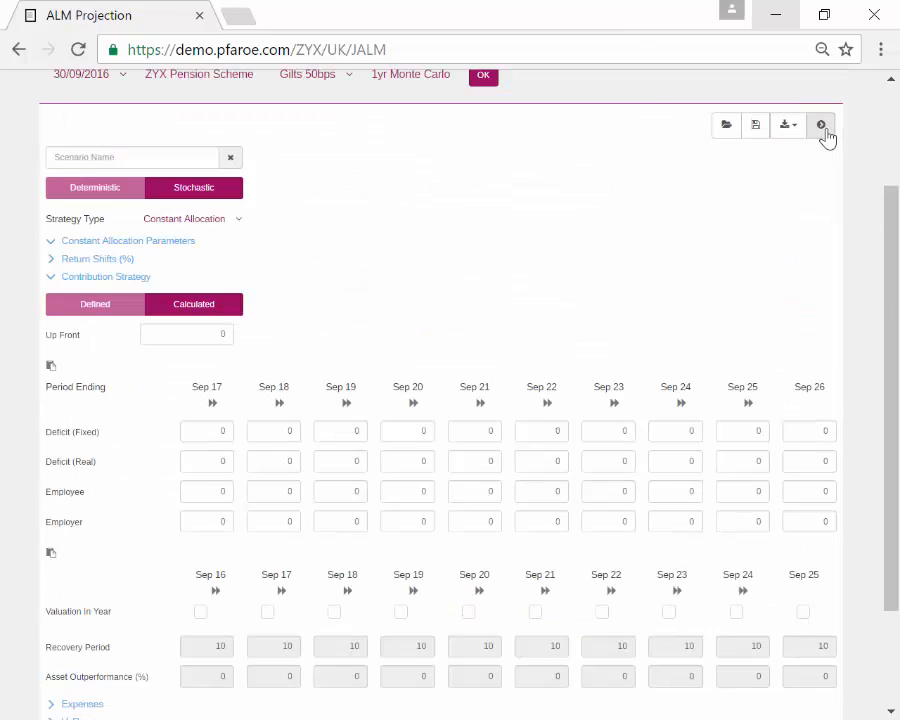
scroll(420, 343, "down", 2)
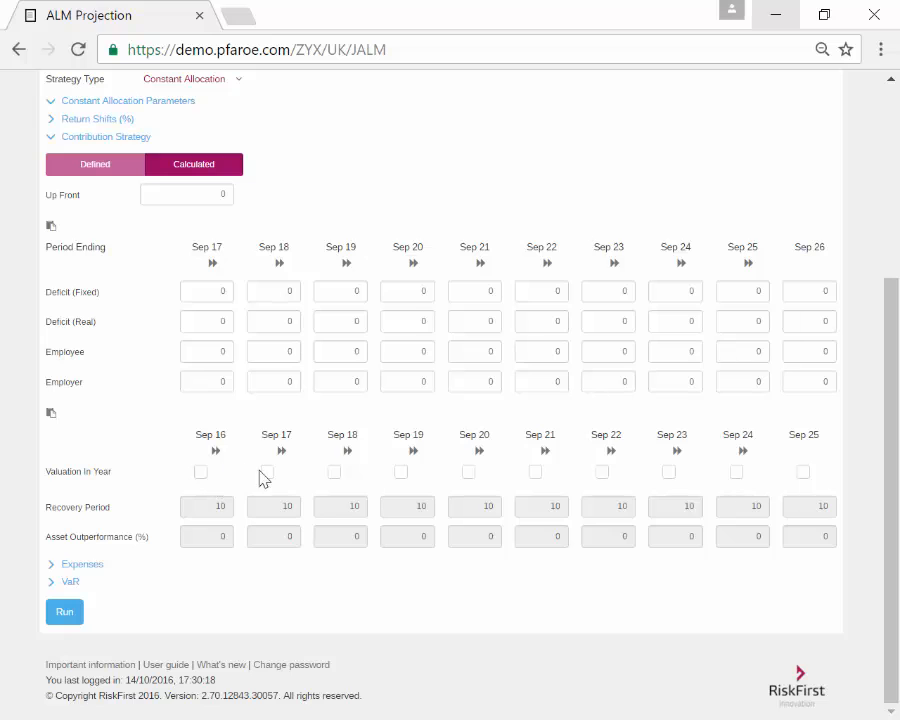
left_click(334, 472)
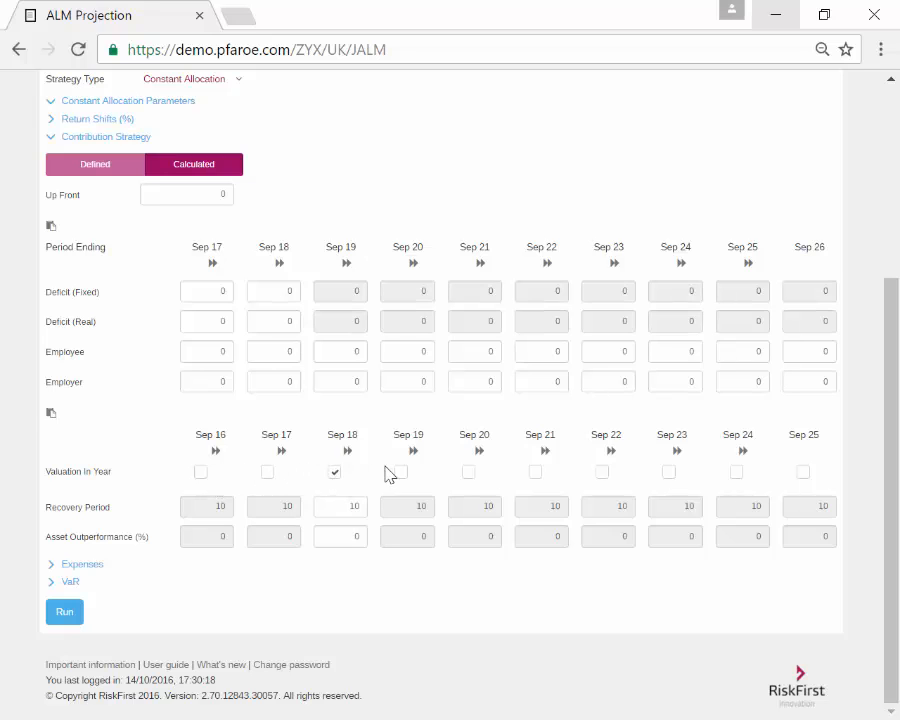
left_click(535, 472)
left_click(736, 472)
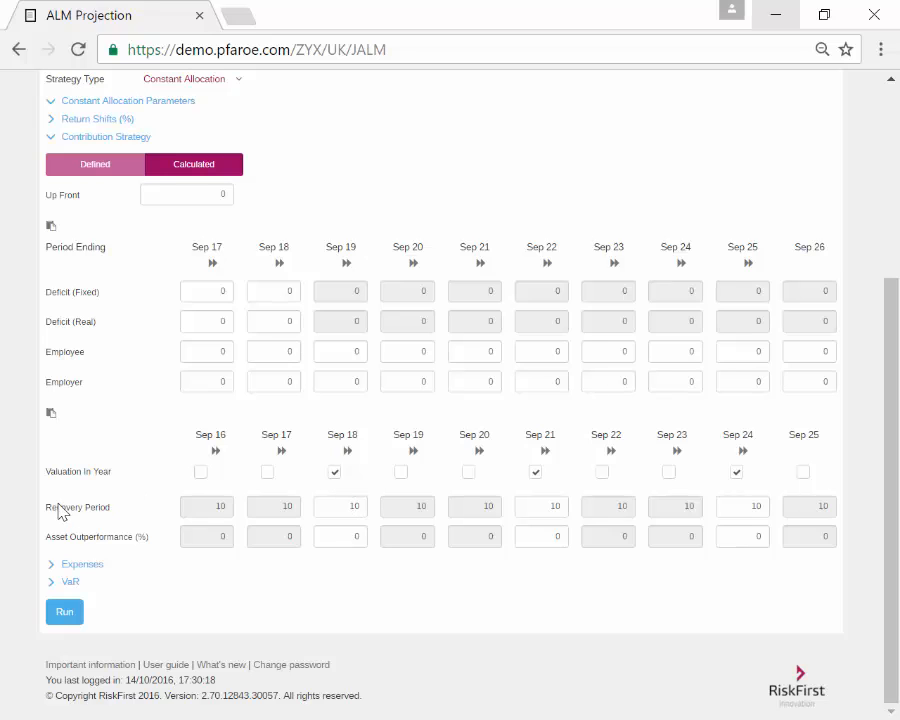
Set asset outperformance to 1% for all three valuation years, with recovery periods of 7 for Sep 21 and 4 for Sep 24.
left_click(348, 536)
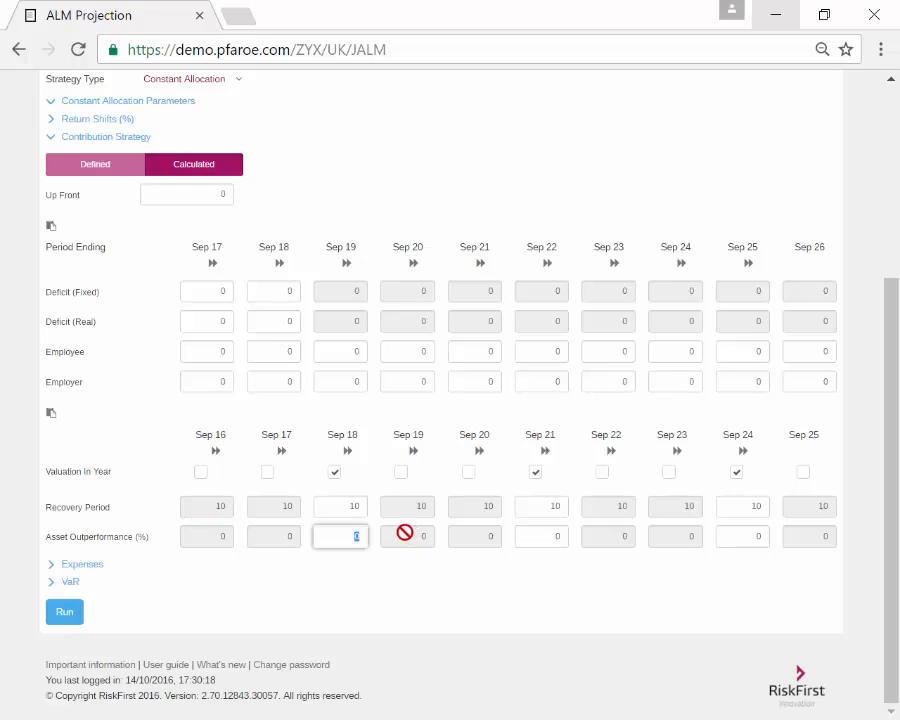
left_click(560, 507)
type("7")
left_click(562, 530)
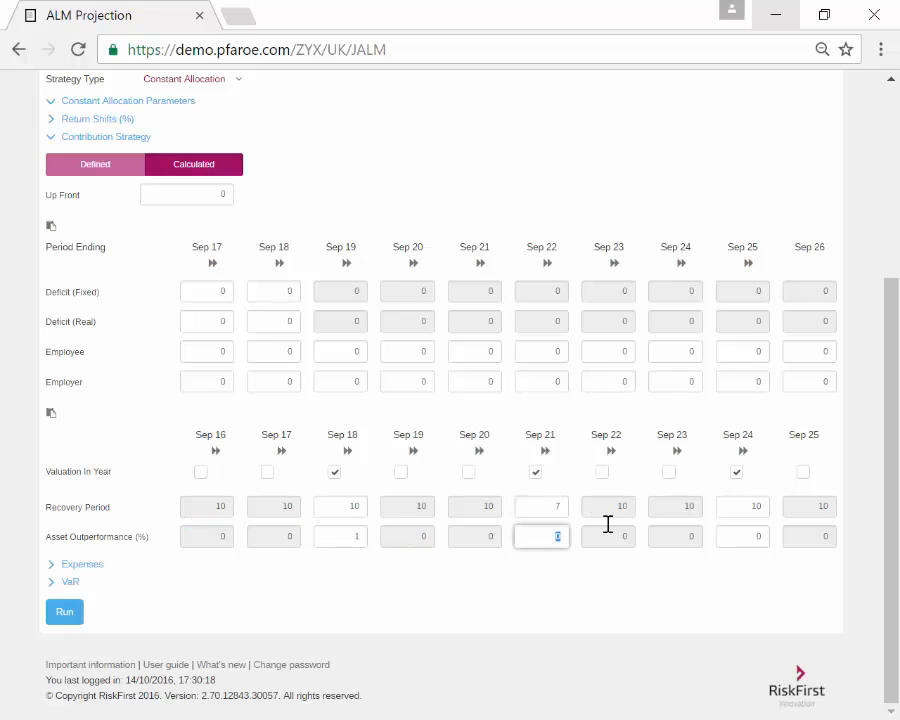
type("1")
left_click(730, 506)
type("7")
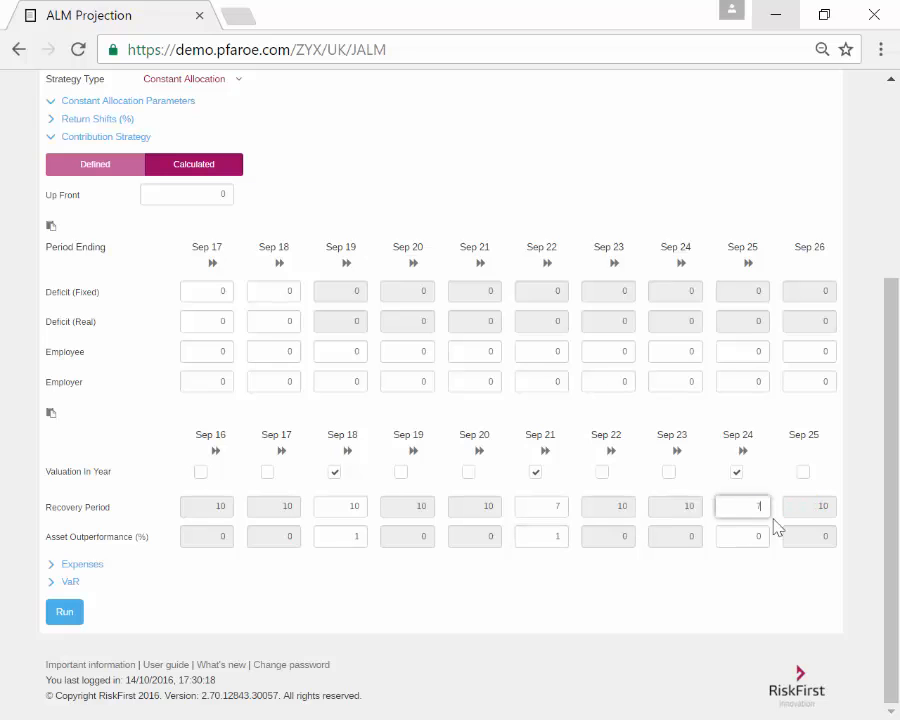
left_click(765, 532)
type("1")
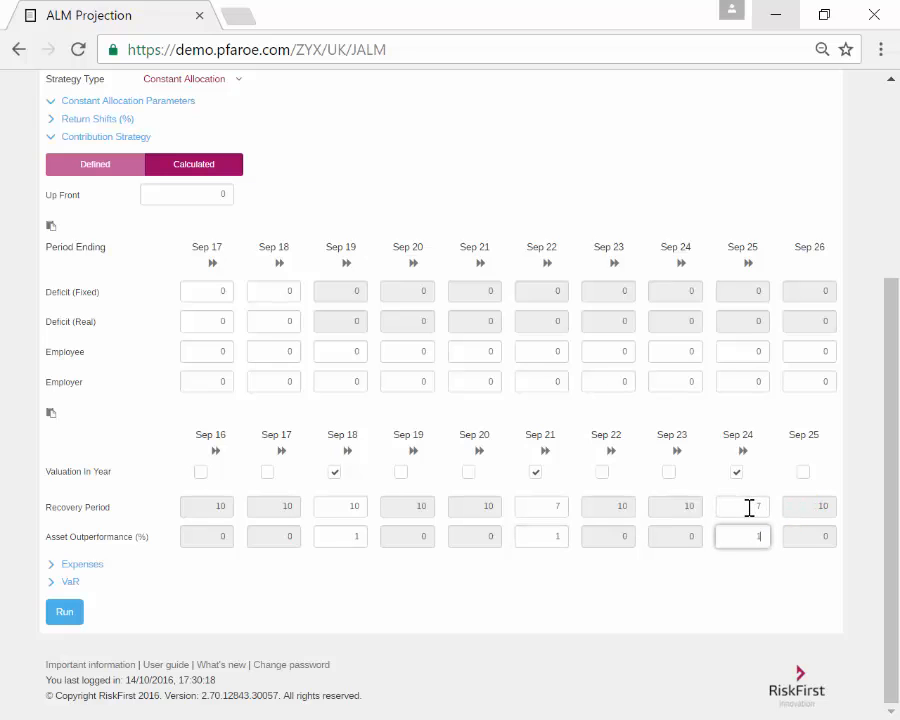
left_click(746, 506)
type("4")
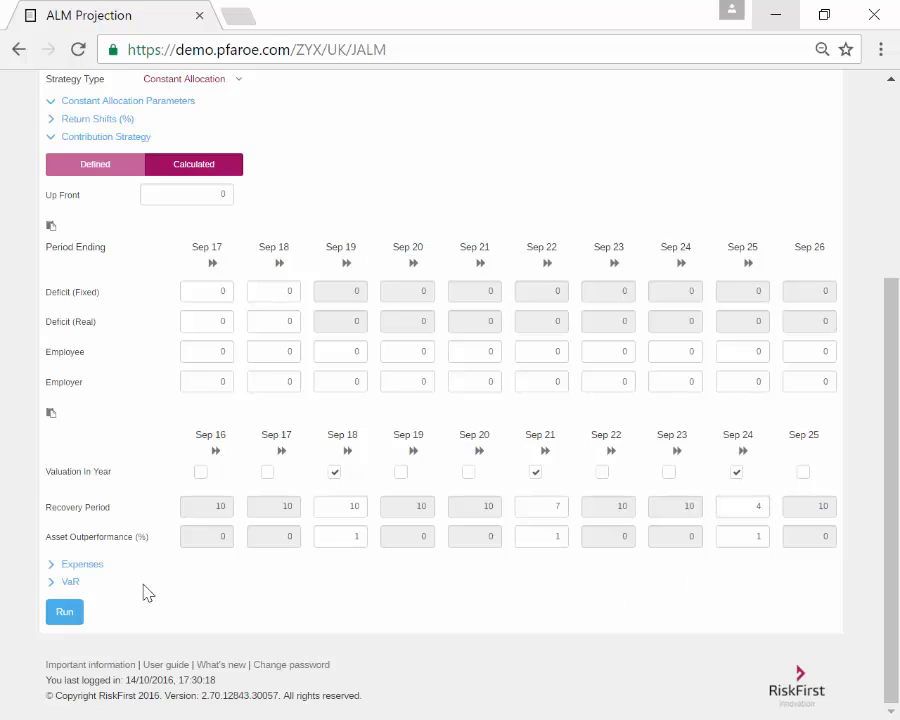
Reset the Global Equities return shift to 0 for the period ending Sep 17.
left_click(64, 611)
left_click(765, 339)
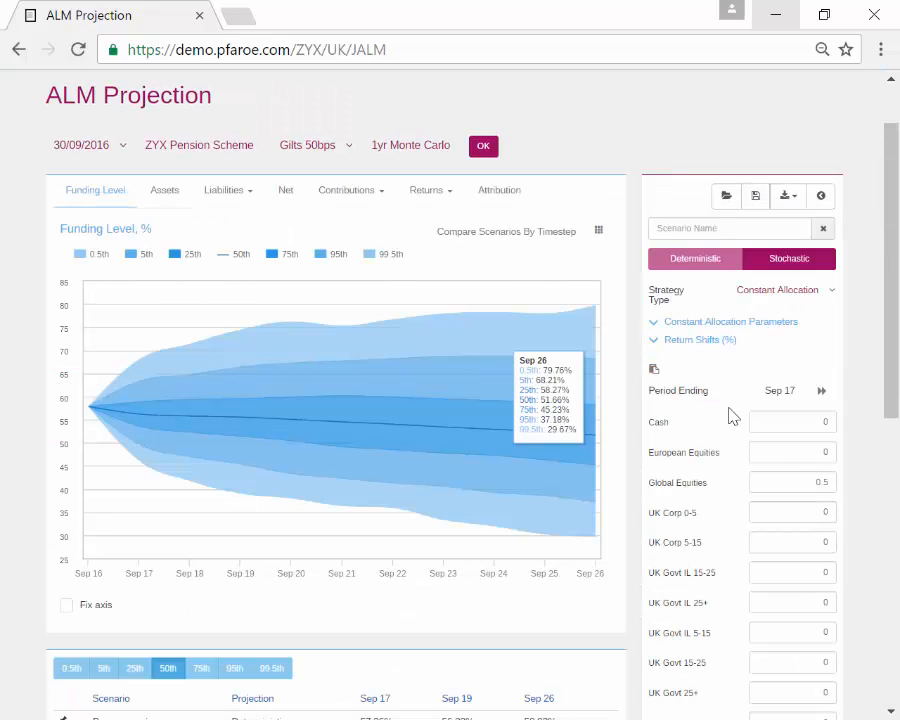
left_click(777, 482)
type("0")
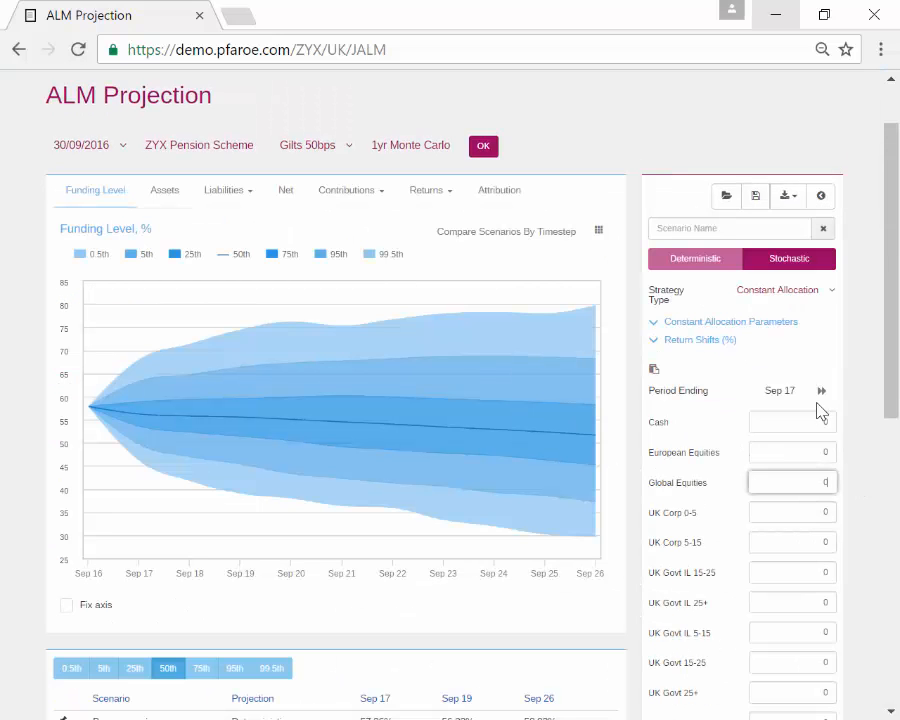
left_click(690, 340)
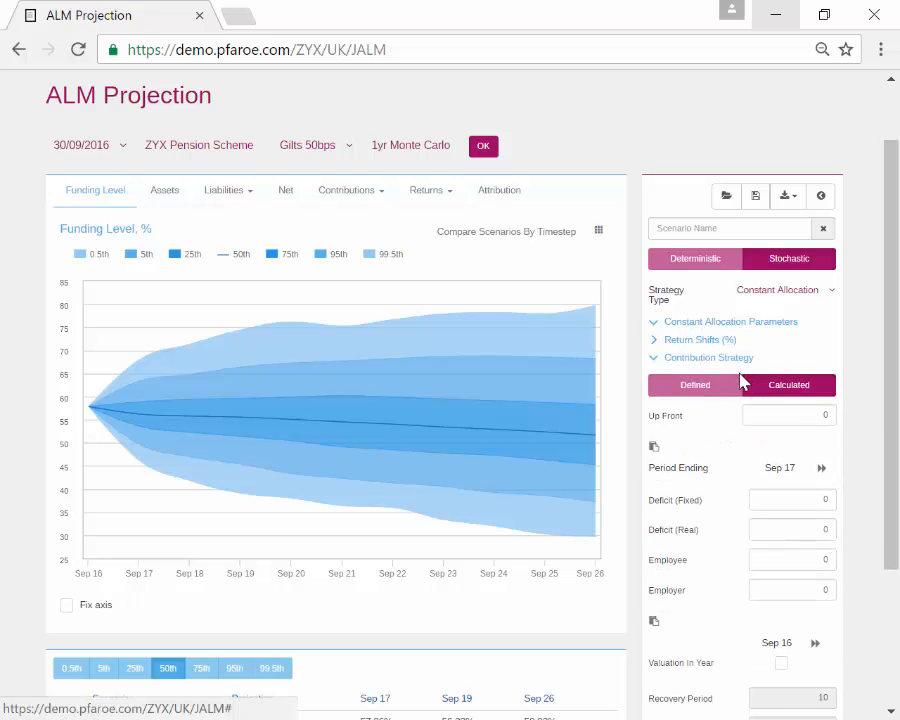
Run the stochastic Constant Allocation scenario with the calculated contribution strategy.
scroll(730, 384, "down", 2)
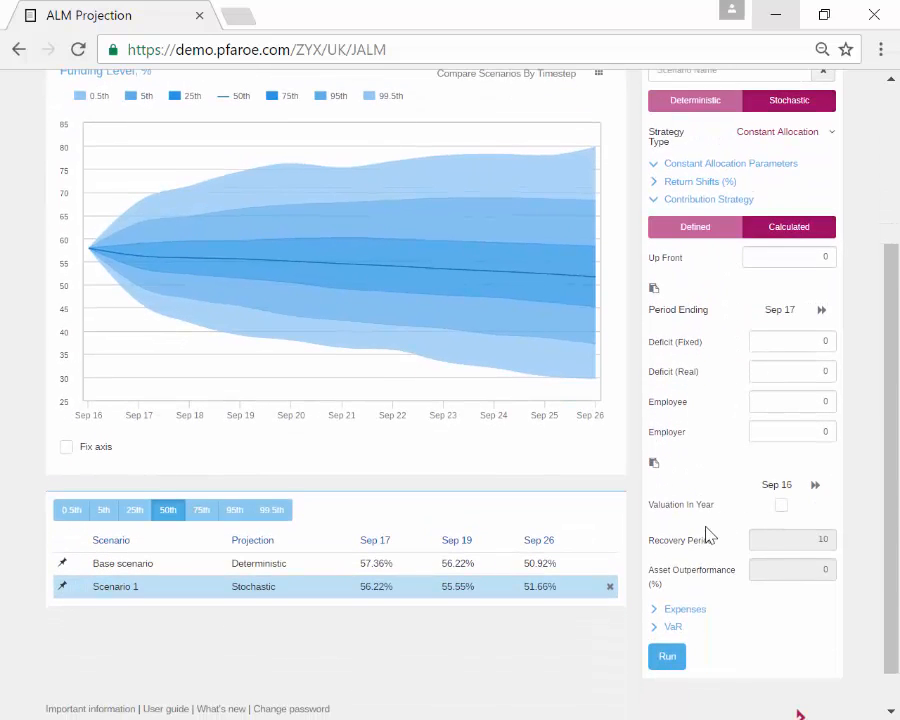
scroll(706, 535, "down", 1)
left_click(665, 618)
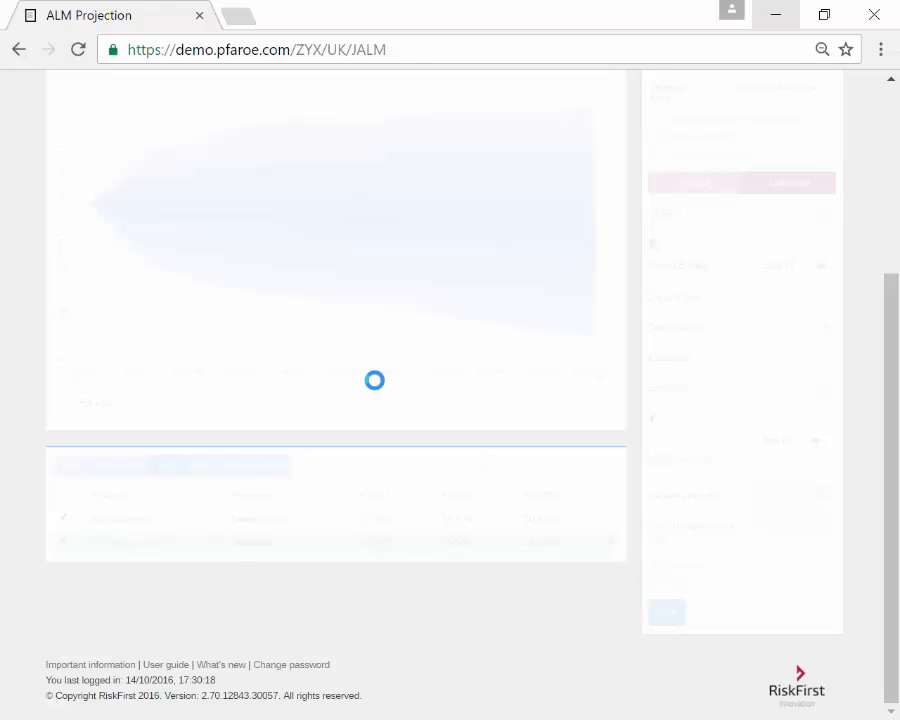
Show the Total Employer Contributions projection for the new stochastic scenario and examine its percentiles at Sep 19.
scroll(372, 385, "up", 2)
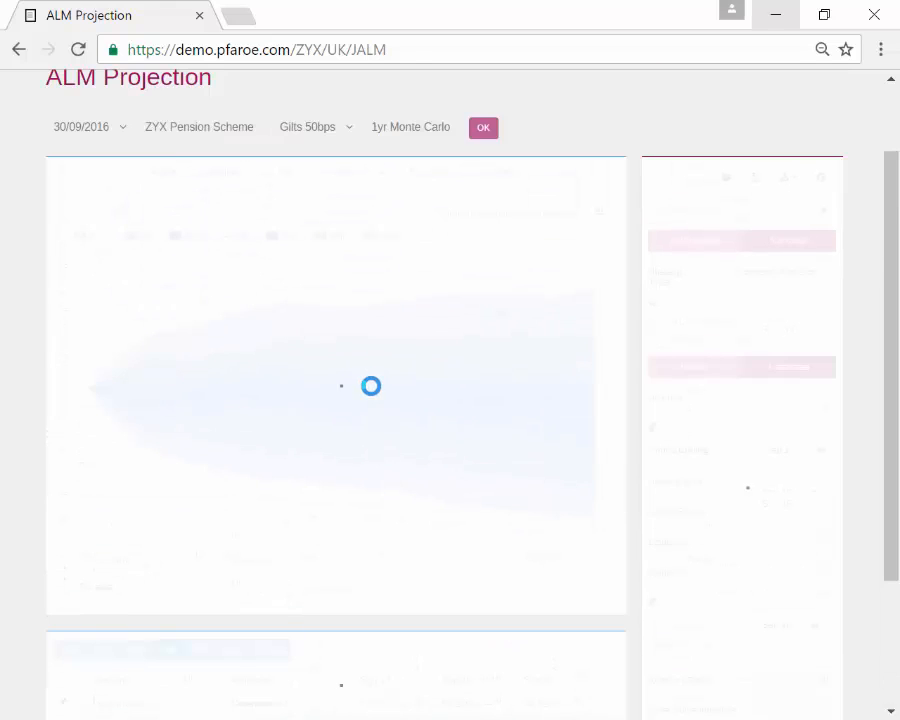
scroll(368, 385, "up", 1)
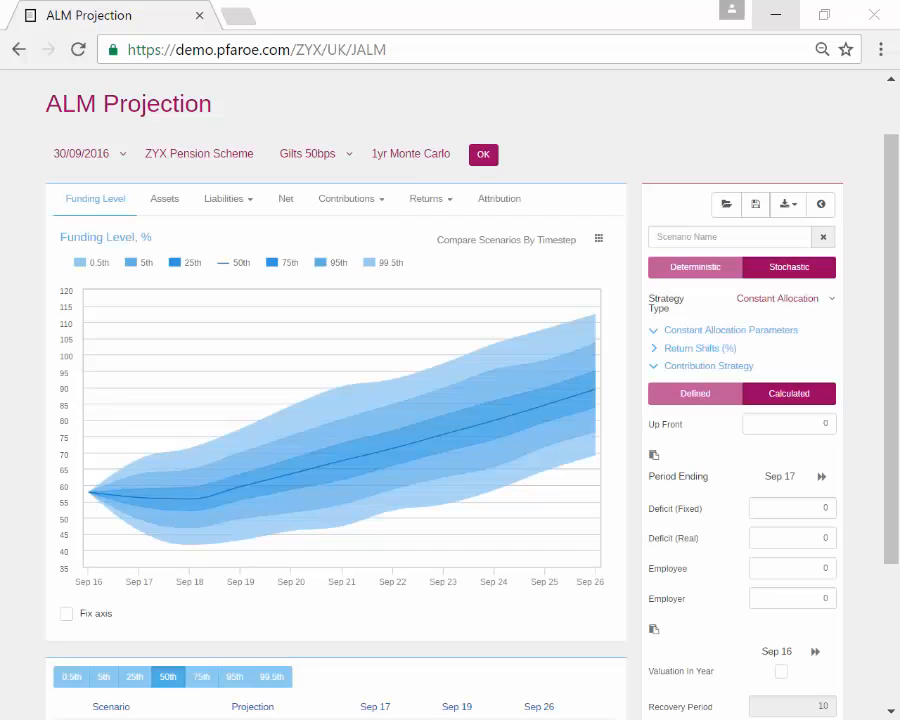
left_click(343, 206)
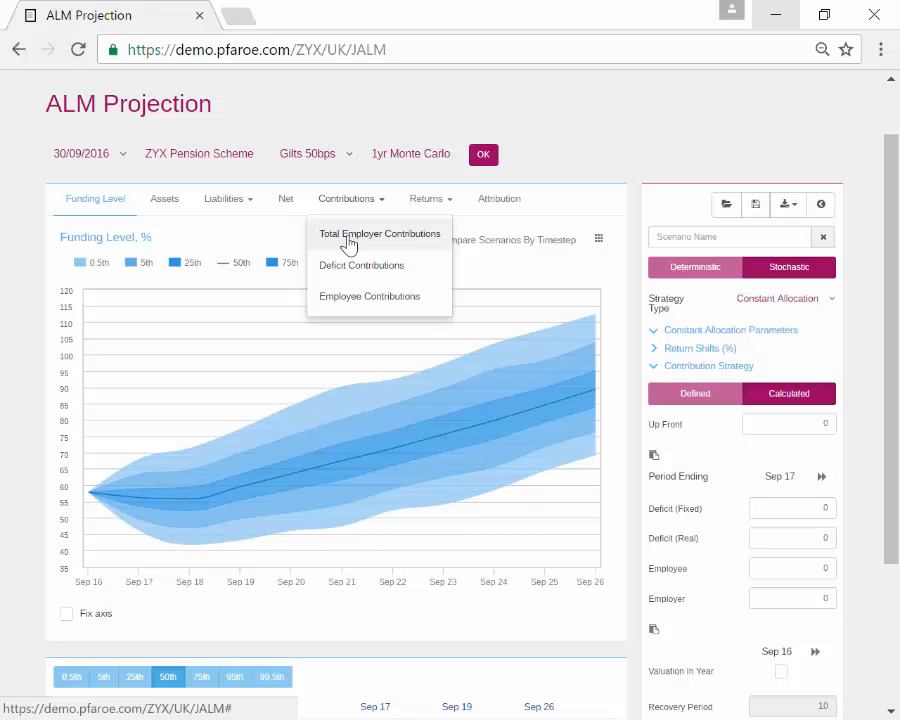
left_click(348, 238)
left_click(347, 201)
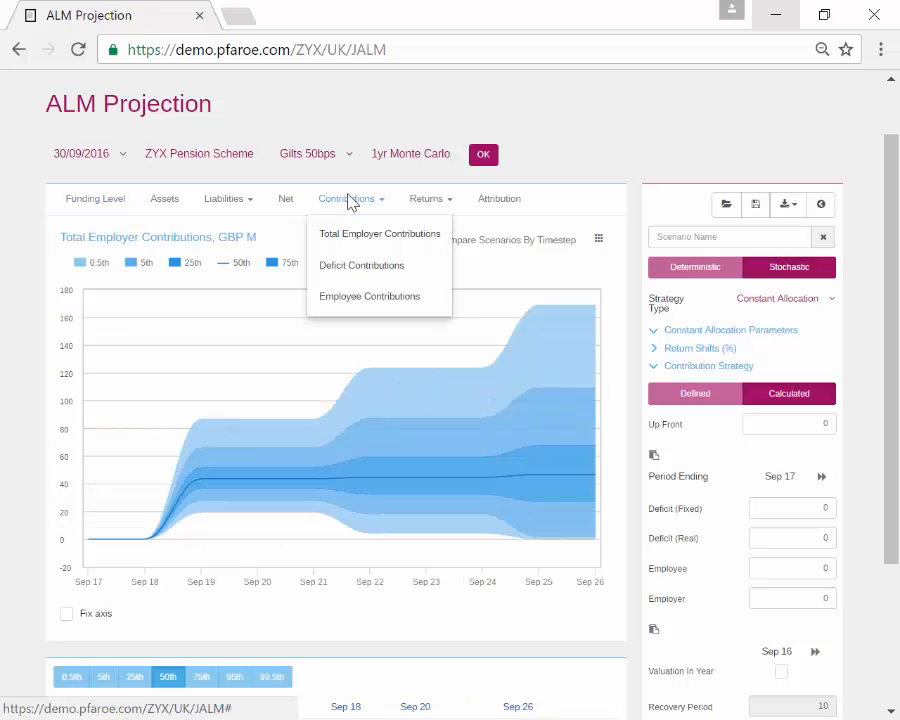
mouse_move(205, 511)
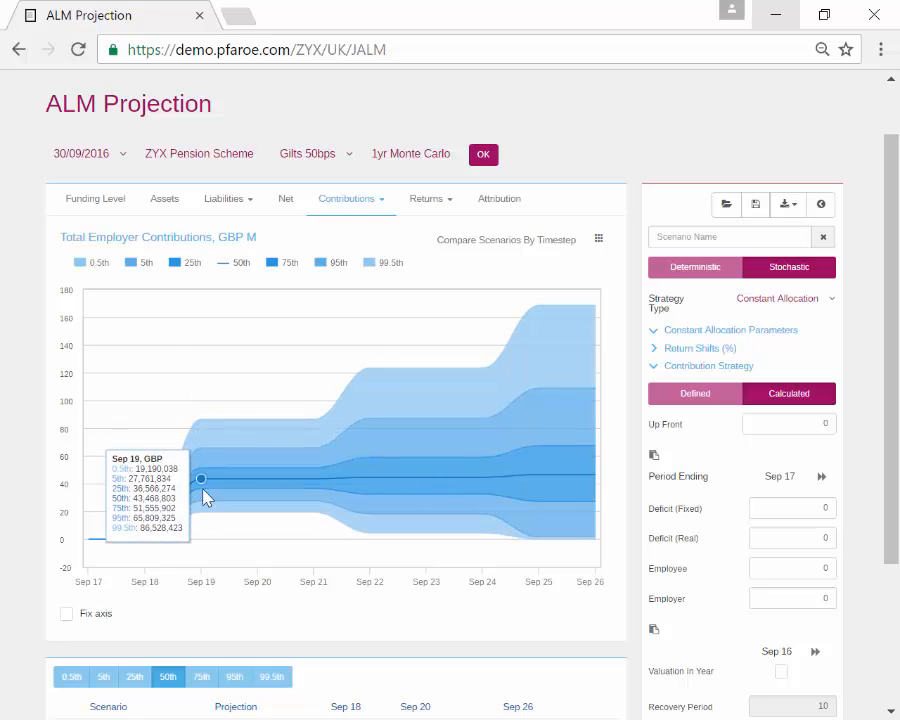
Return to the Funding Level projection and expand the scenario's Expenses settings.
left_click(110, 200)
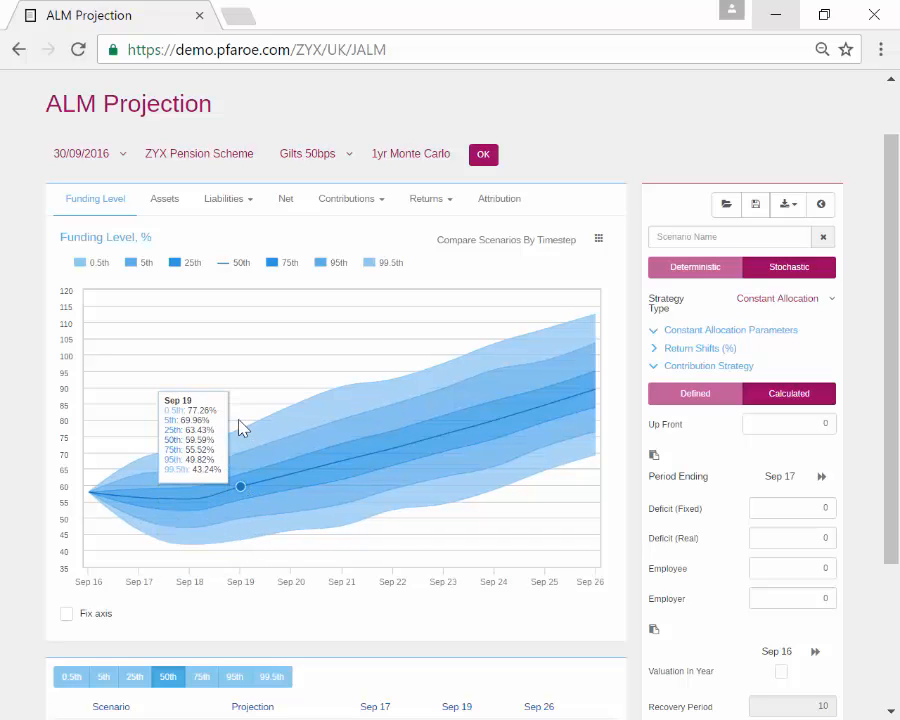
scroll(700, 505, "down", 3)
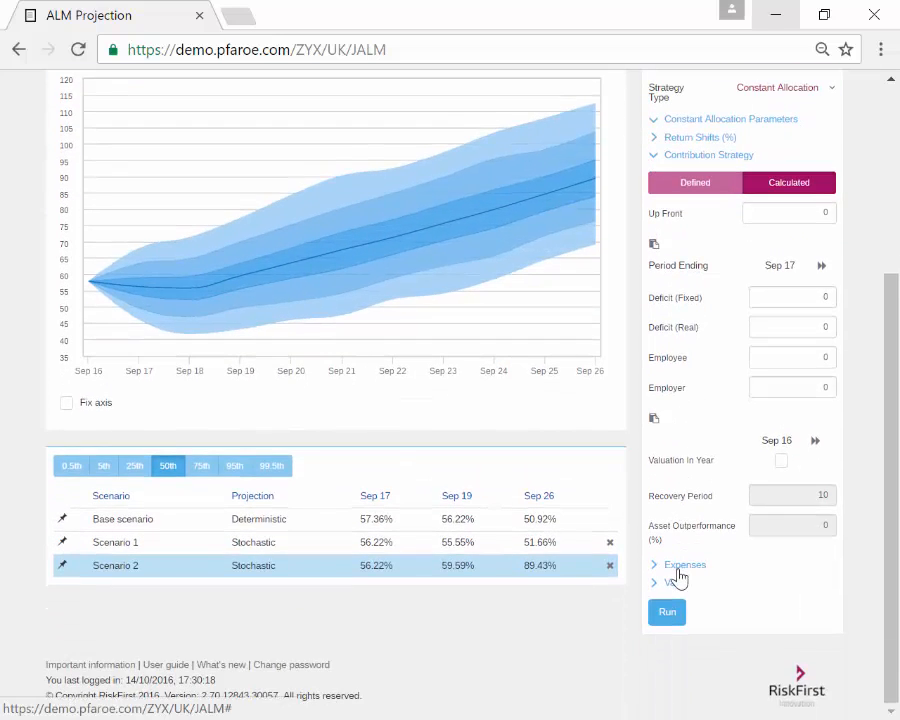
left_click(680, 567)
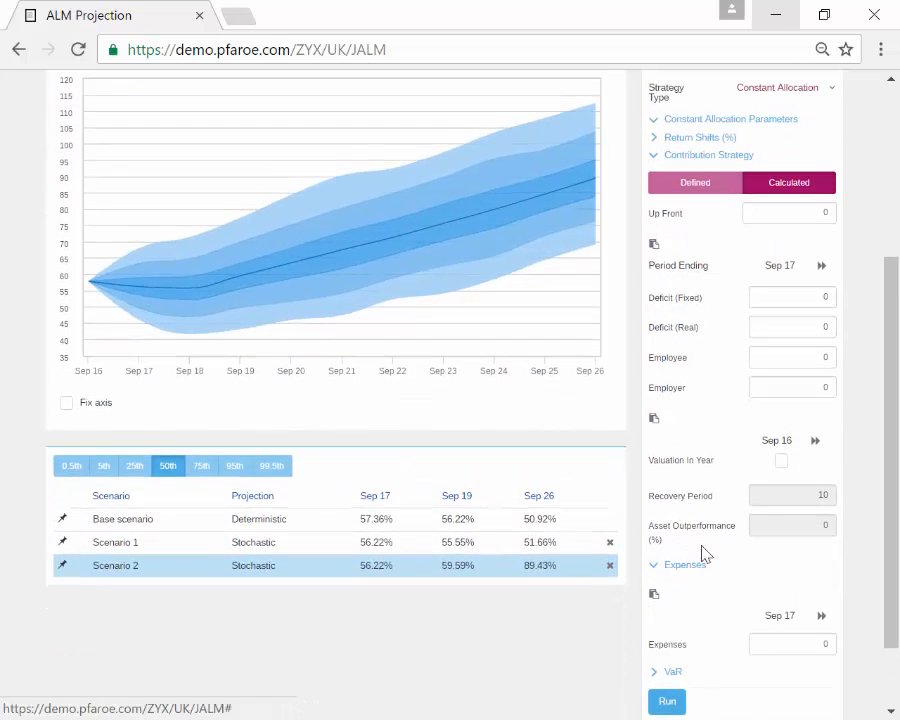
scroll(730, 545, "down", 1)
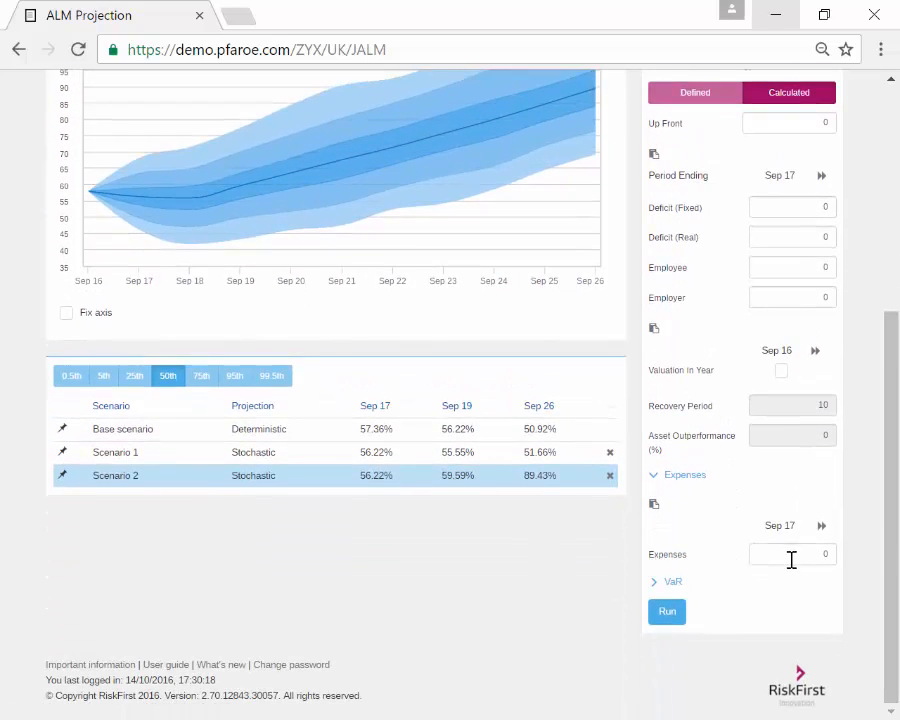
Fix the Funding Level chart's axis and pin Scenario 1, then compare it by displaying Scenario 1 and Scenario 2 in turn.
scroll(790, 560, "up", 2)
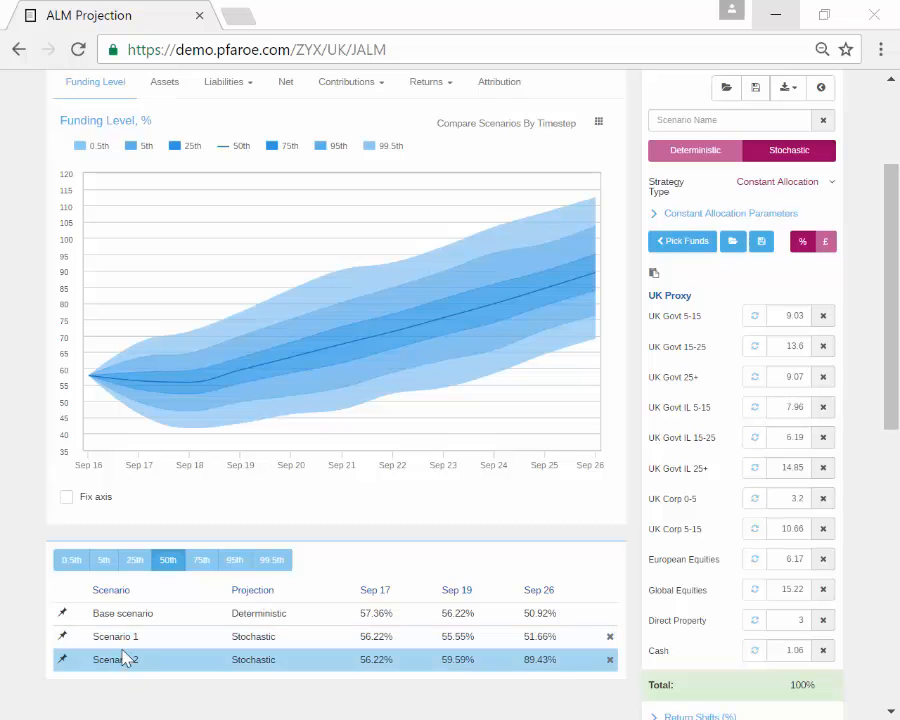
scroll(120, 636, "down", 1)
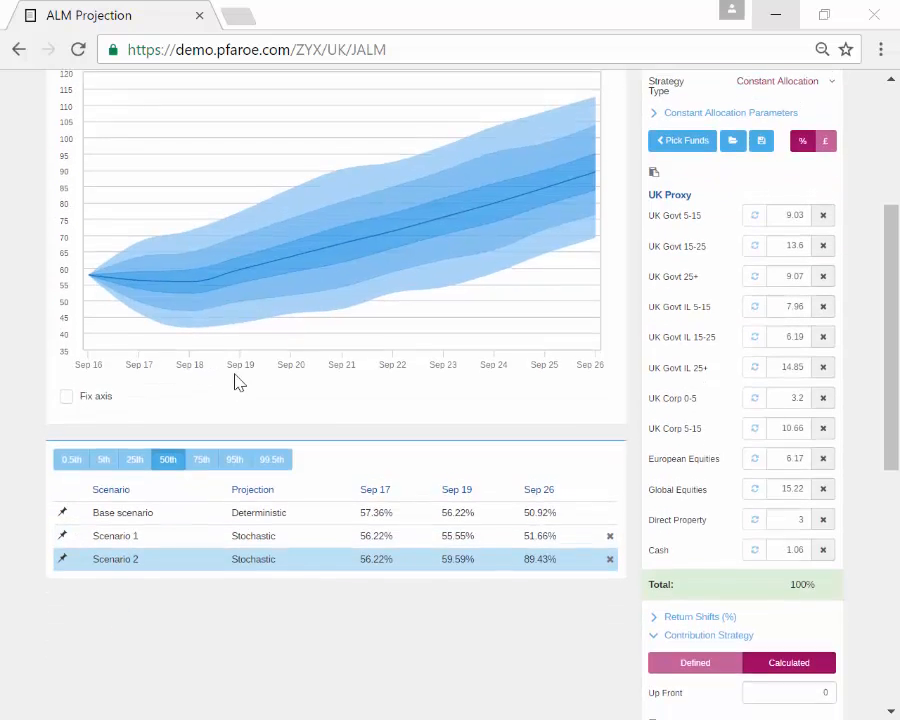
scroll(227, 421, "up", 1)
scroll(227, 420, "down", 1)
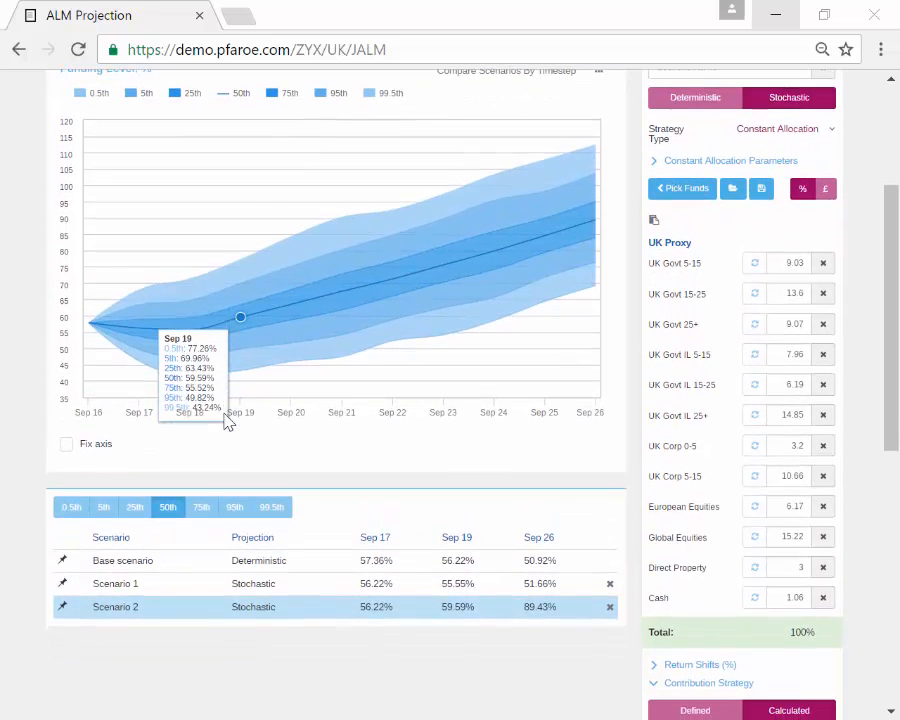
left_click(62, 584)
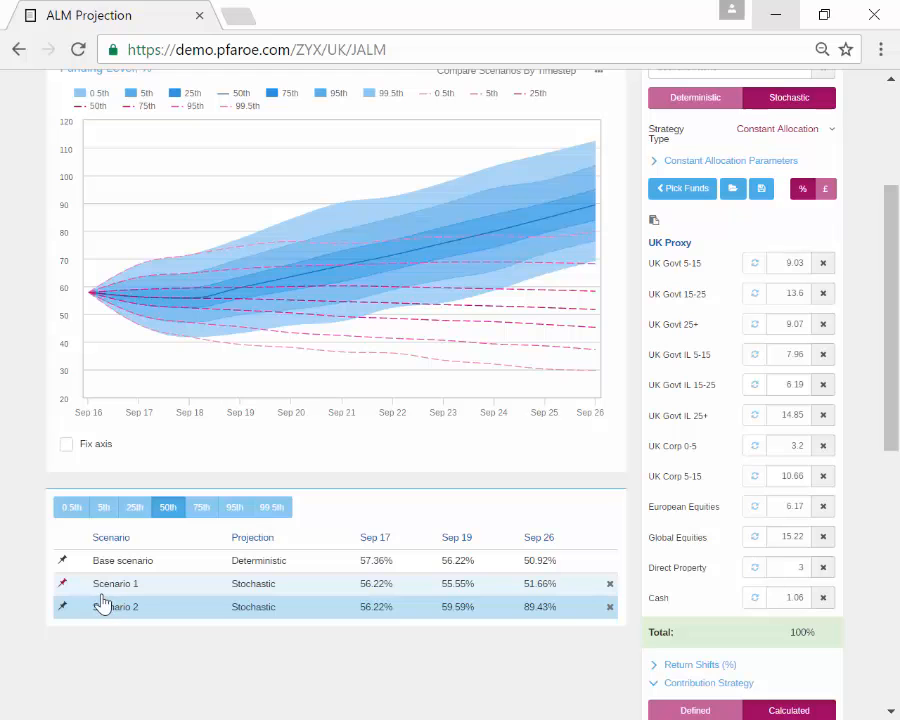
left_click(62, 584)
left_click(66, 444)
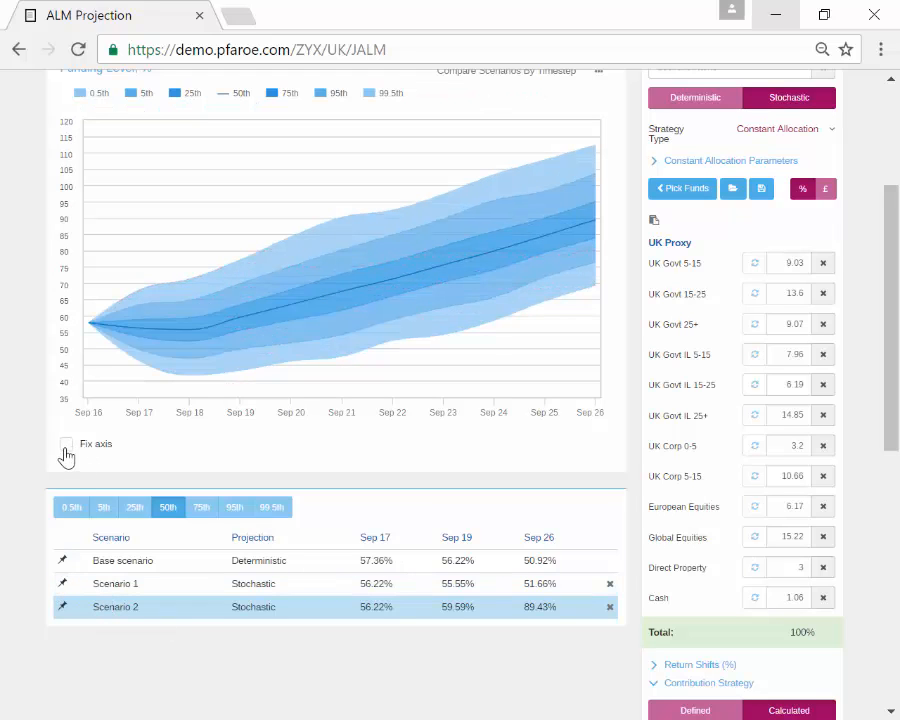
left_click(62, 584)
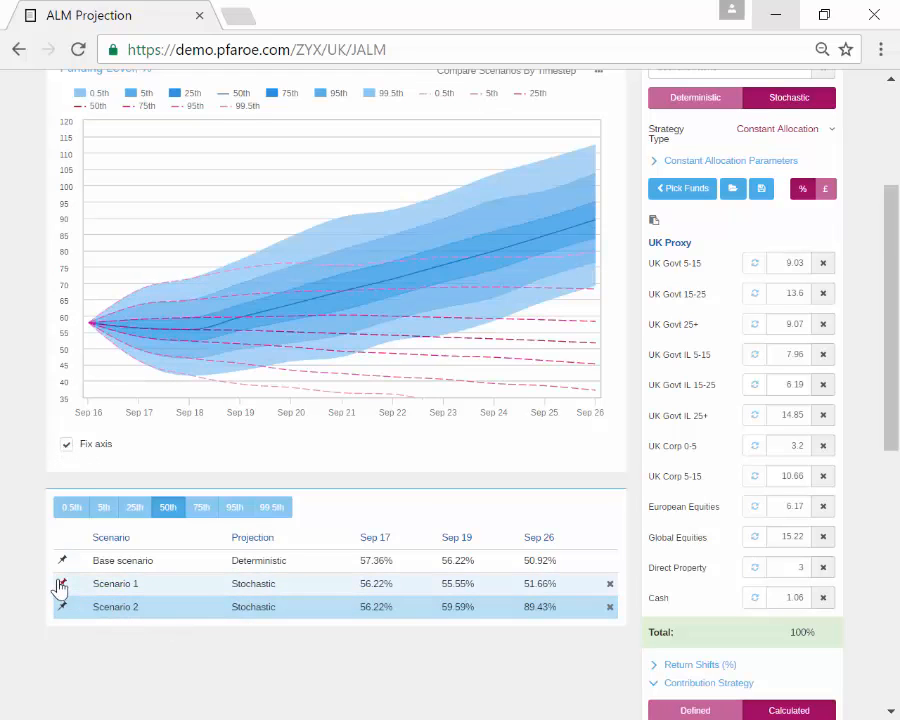
left_click(144, 588)
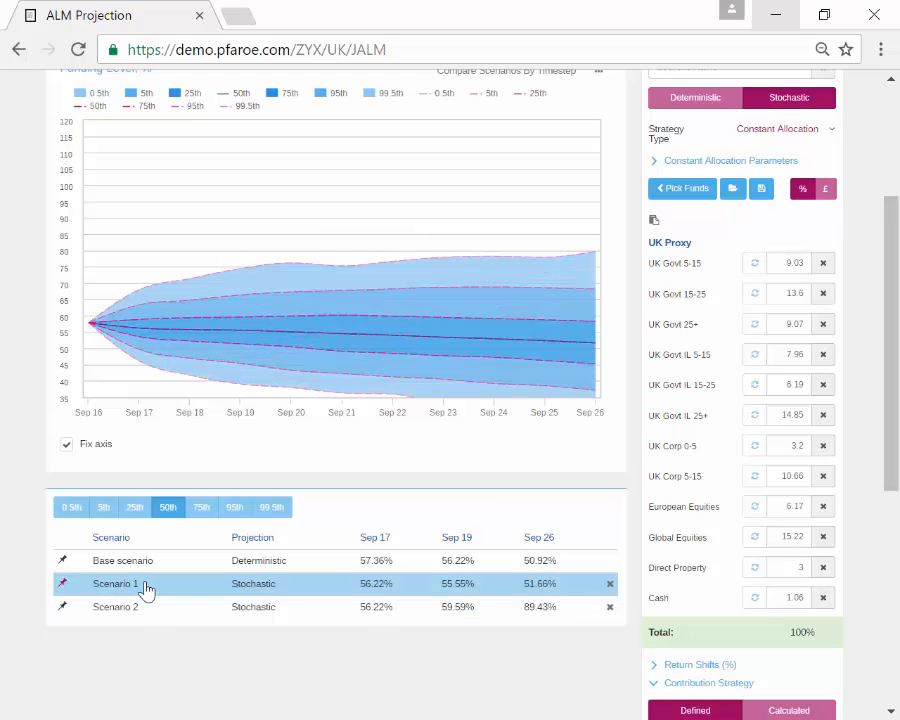
left_click(128, 610)
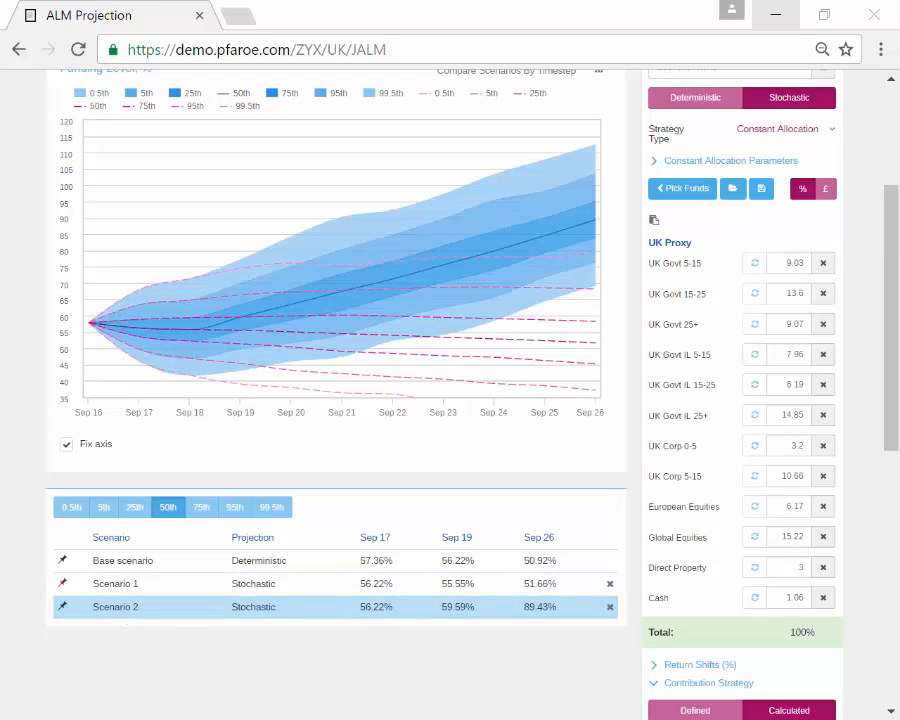
Compare the scenarios' funding levels at Time 5 and hide the 0.5th and 99.5th percentiles.
left_click(343, 418)
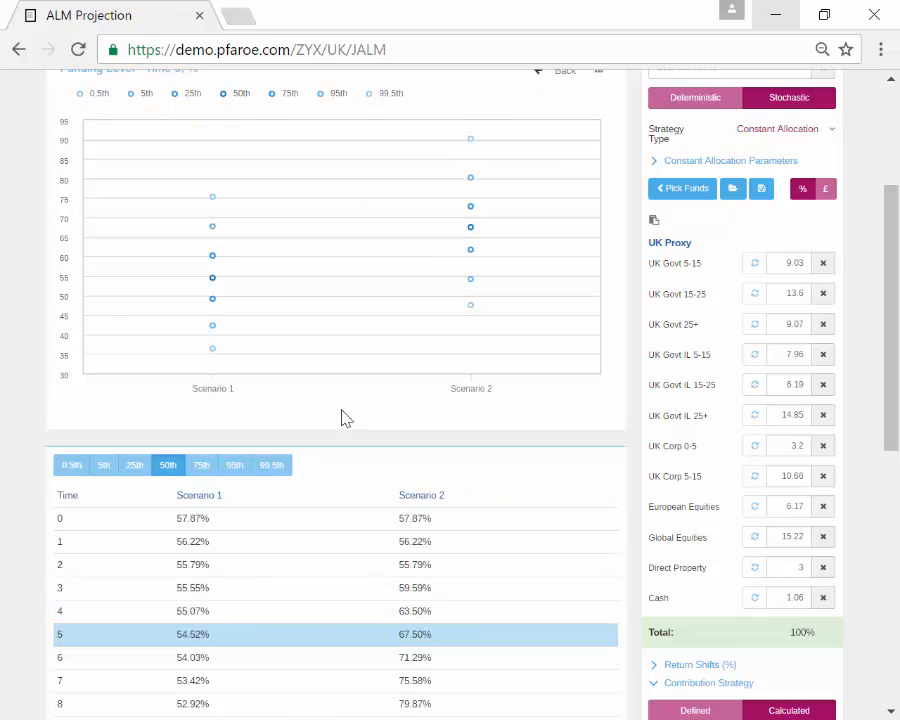
scroll(341, 417, "up", 1)
scroll(300, 450, "down", 2)
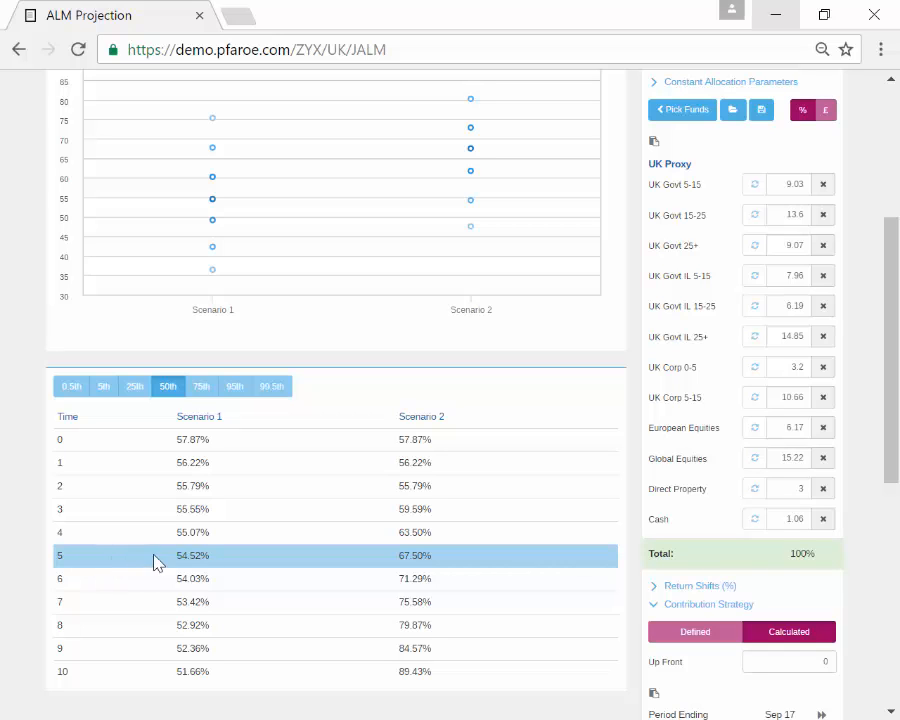
scroll(315, 438, "up", 2)
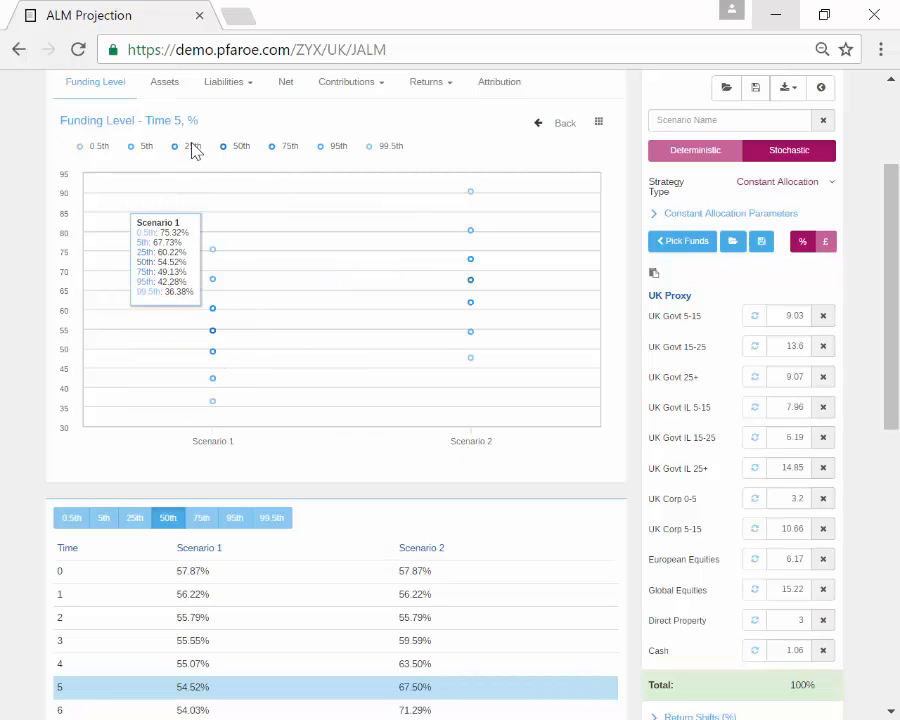
left_click(97, 152)
left_click(386, 151)
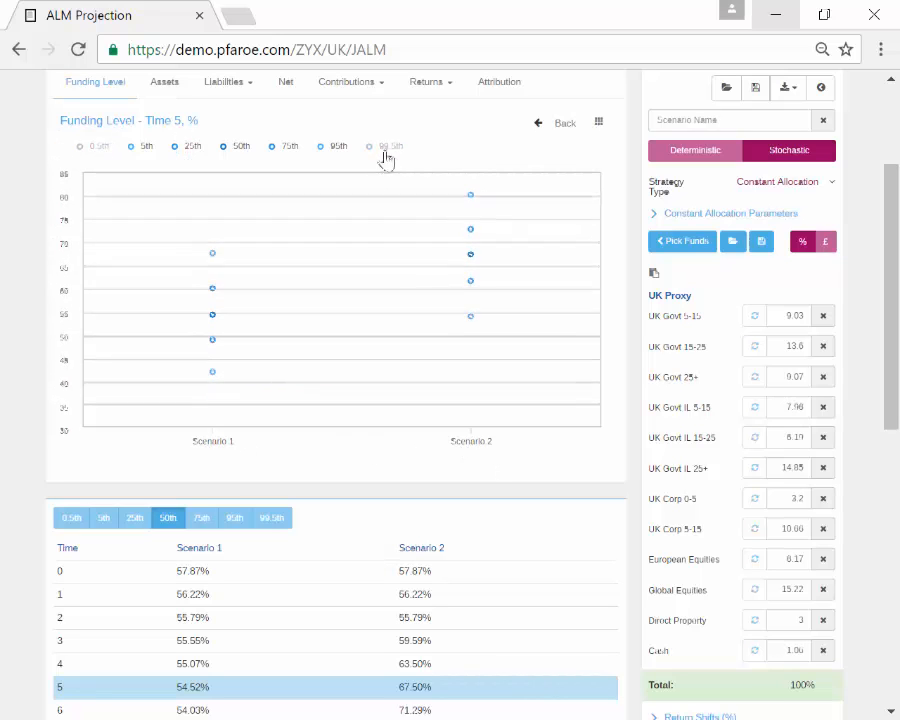
Show the scenario comparison for Time 6 and return to the full Funding Level projection.
scroll(325, 400, "down", 1)
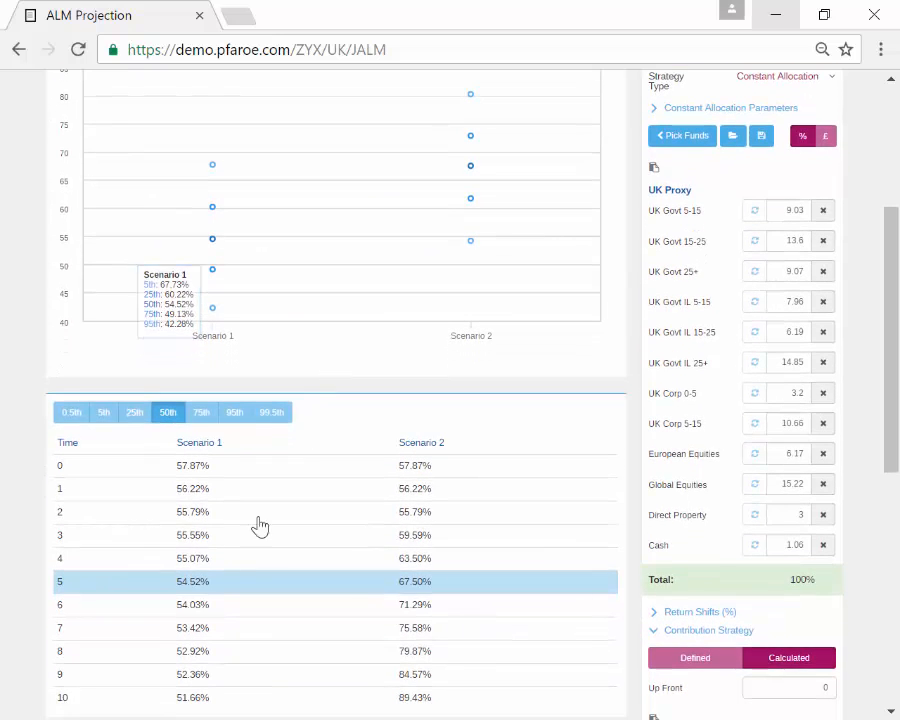
left_click(203, 604)
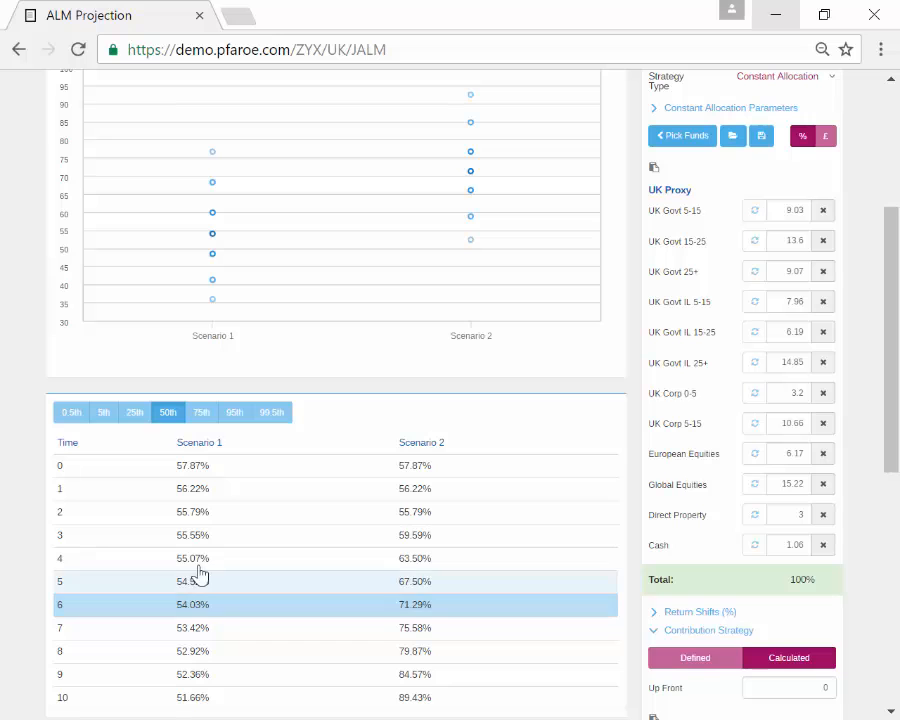
scroll(300, 320, "up", 2)
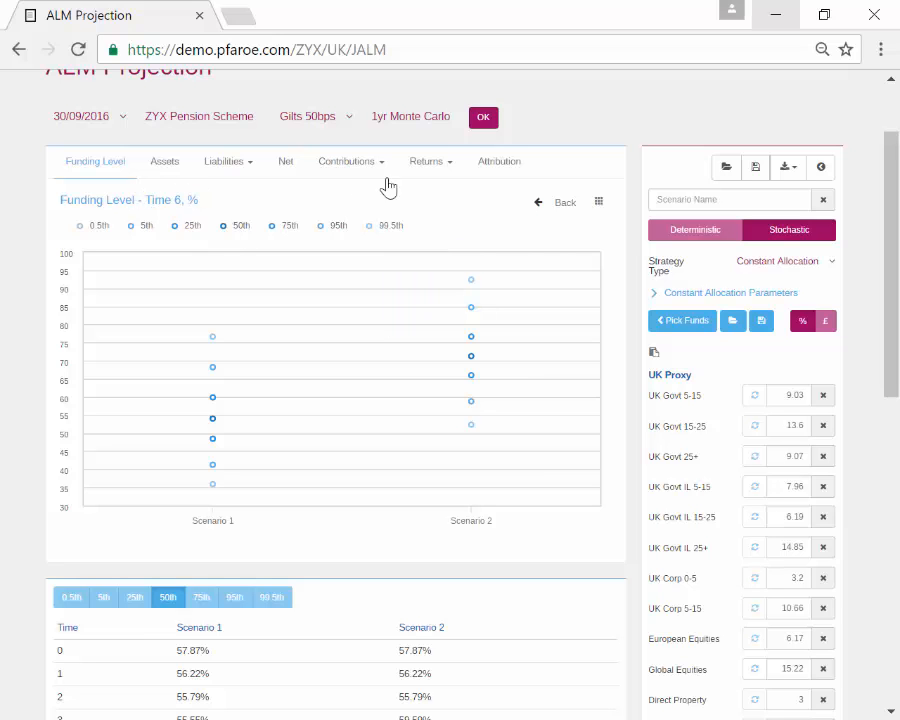
left_click(567, 203)
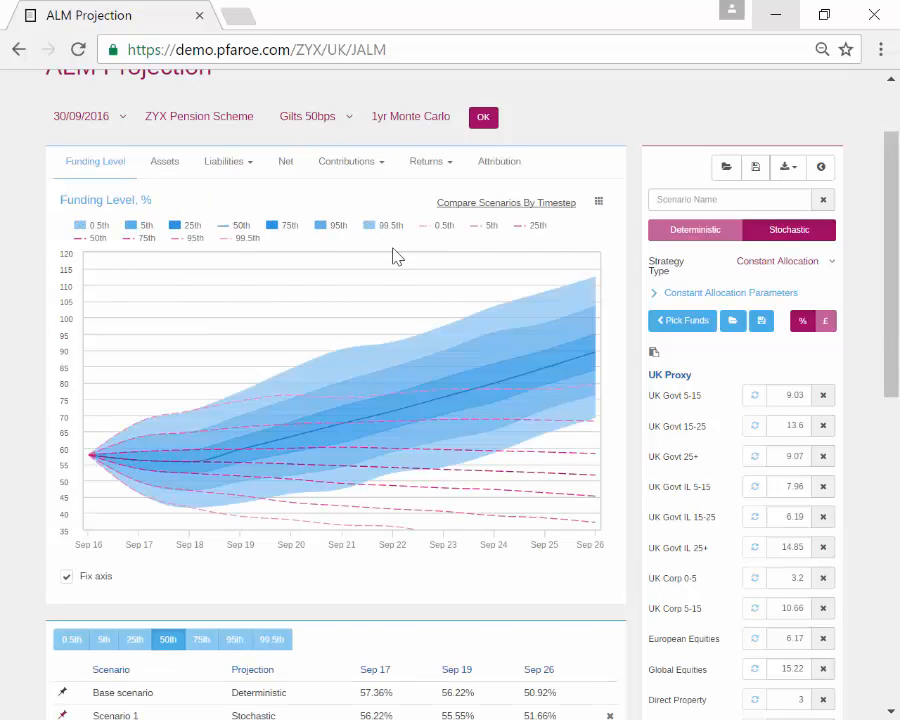
Switch the projection settings to Deterministic and delete Scenario 1 and Scenario 2, keeping only the base scenario.
scroll(394, 250, "up", 2)
left_click(687, 338)
scroll(687, 338, "down", 2)
scroll(688, 344, "down", 1)
scroll(690, 341, "up", 2)
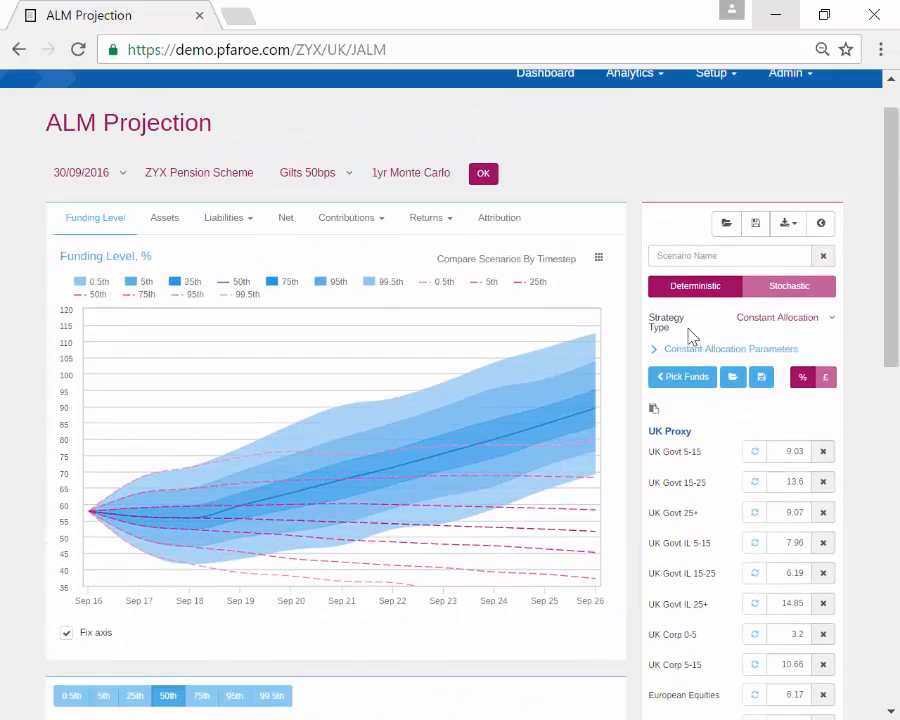
scroll(300, 521, "down", 2)
left_click(609, 557)
left_click(608, 505)
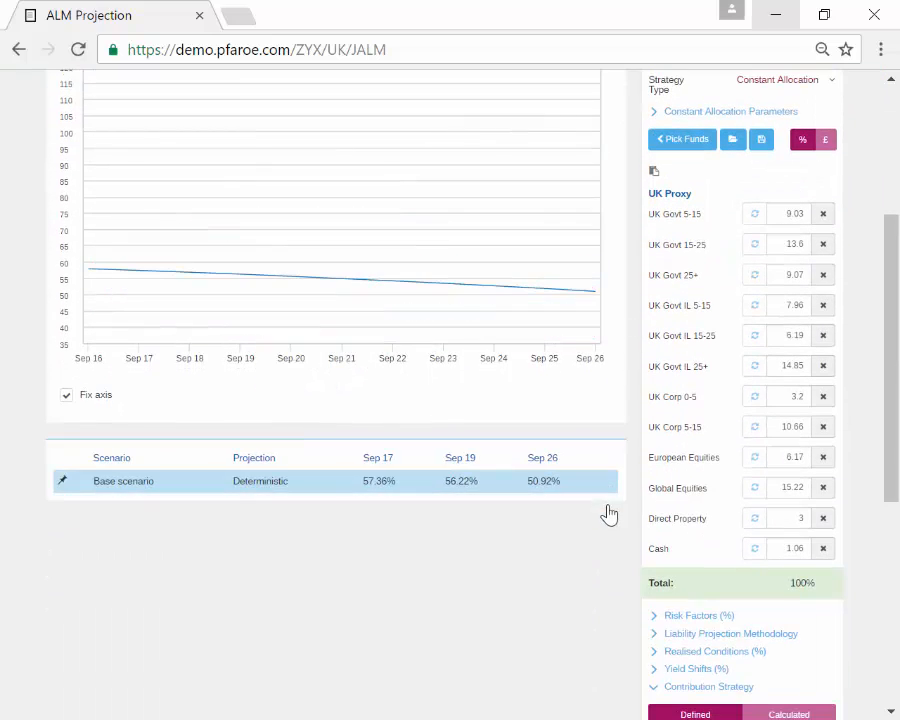
Hide the list of asset allocations and review the deterministic strategy types, keeping Constant Allocation.
scroll(430, 455, "up", 2)
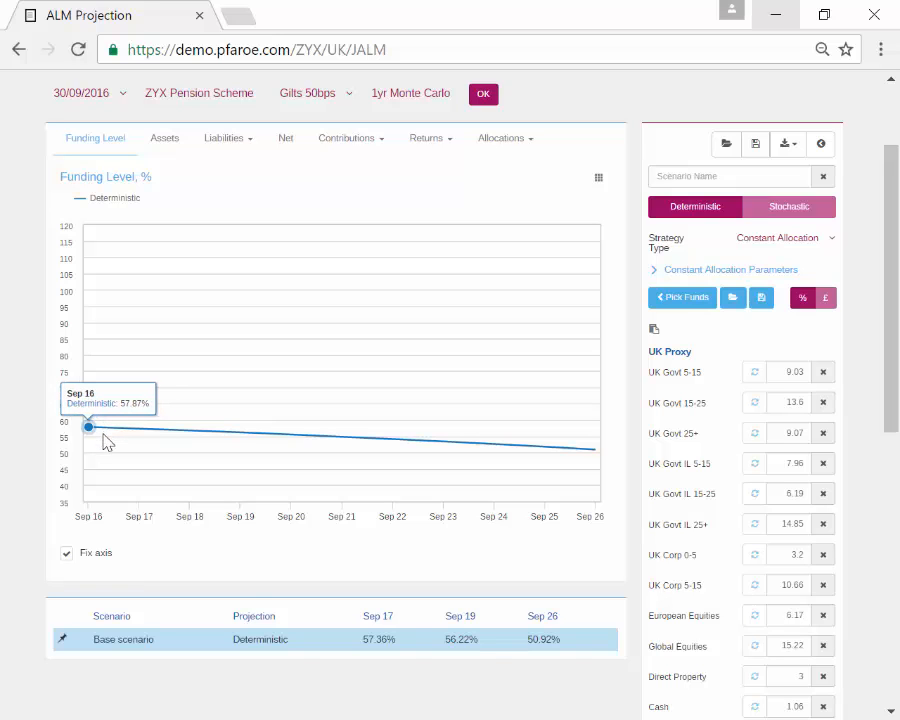
left_click(696, 271)
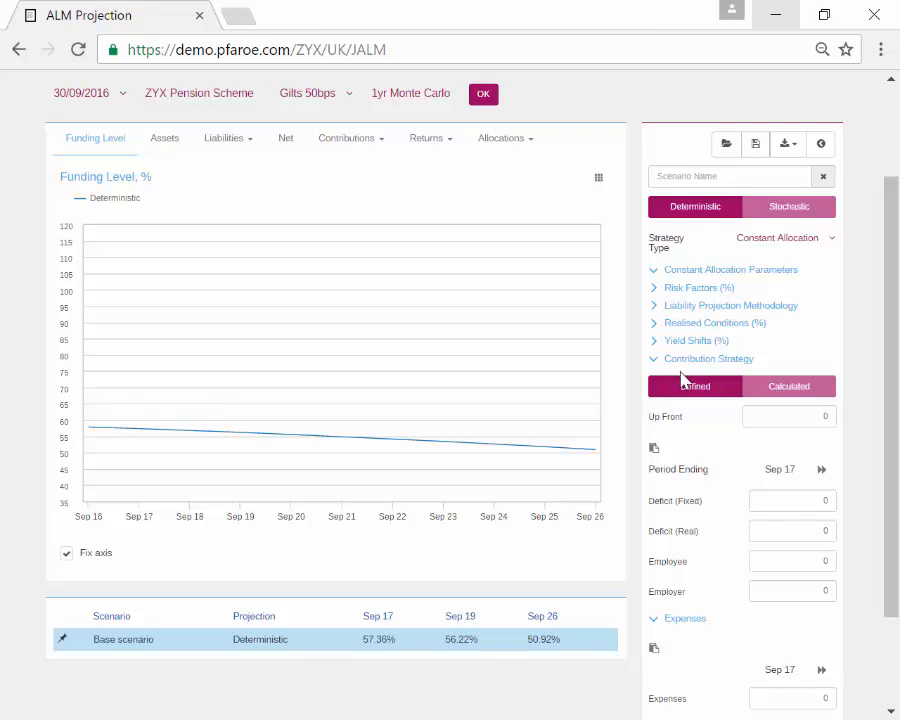
left_click(773, 248)
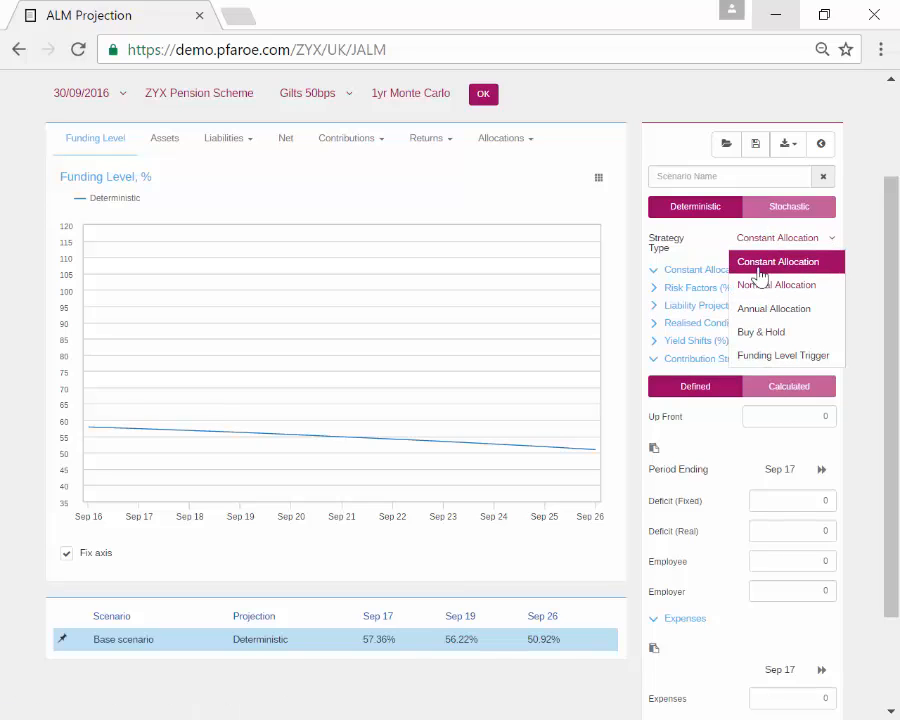
left_click(745, 264)
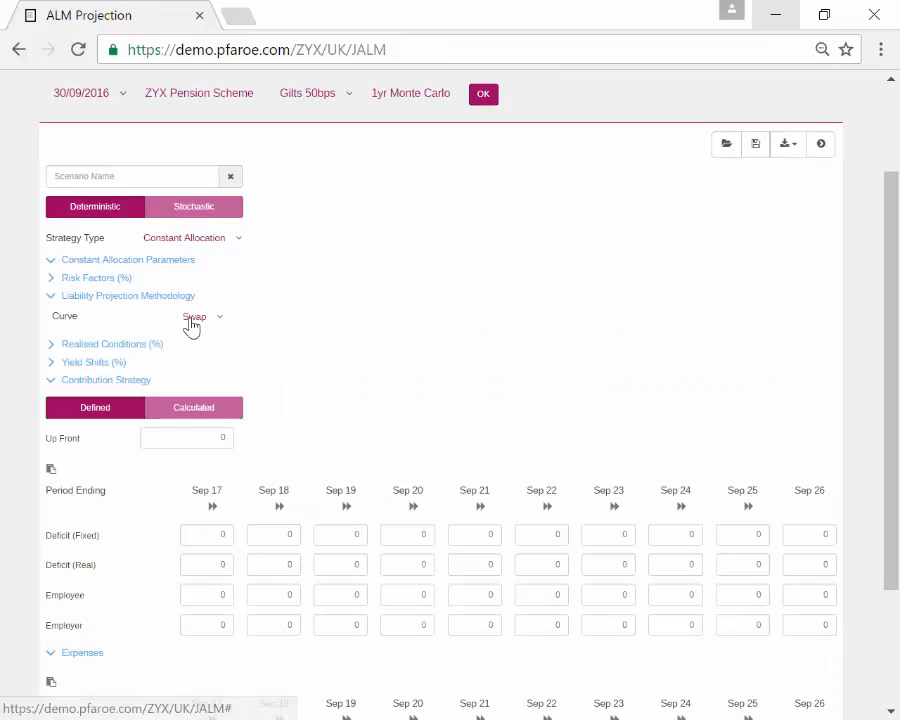
Check the liability projection curve options, keeping Swap, and show the Yield Shifts settings beside the chart.
left_click(193, 320)
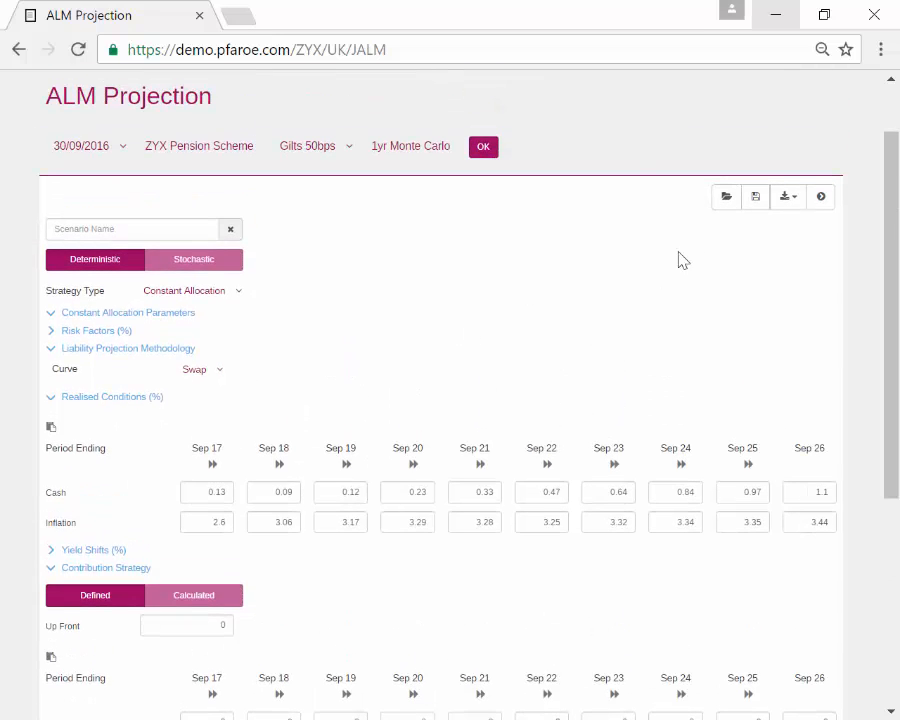
left_click(822, 197)
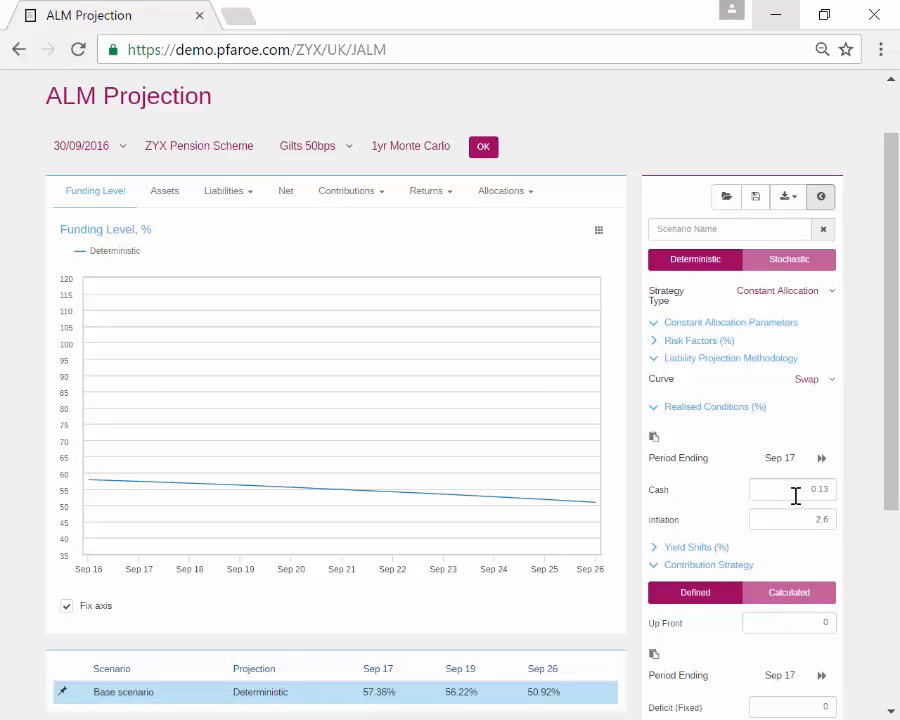
left_click(690, 548)
scroll(685, 476, "down", 2)
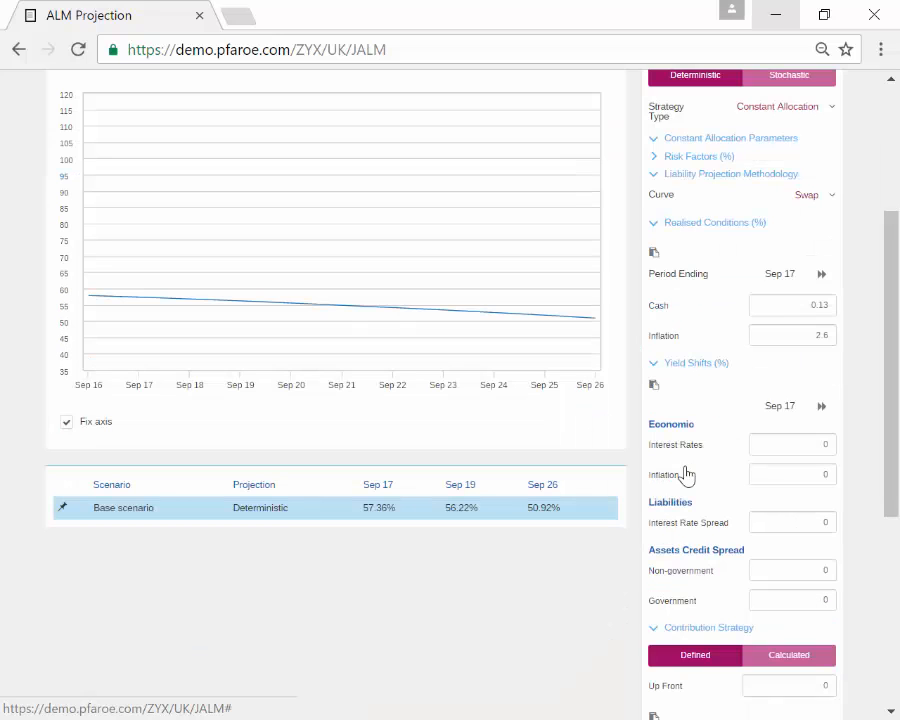
scroll(692, 462, "up", 1)
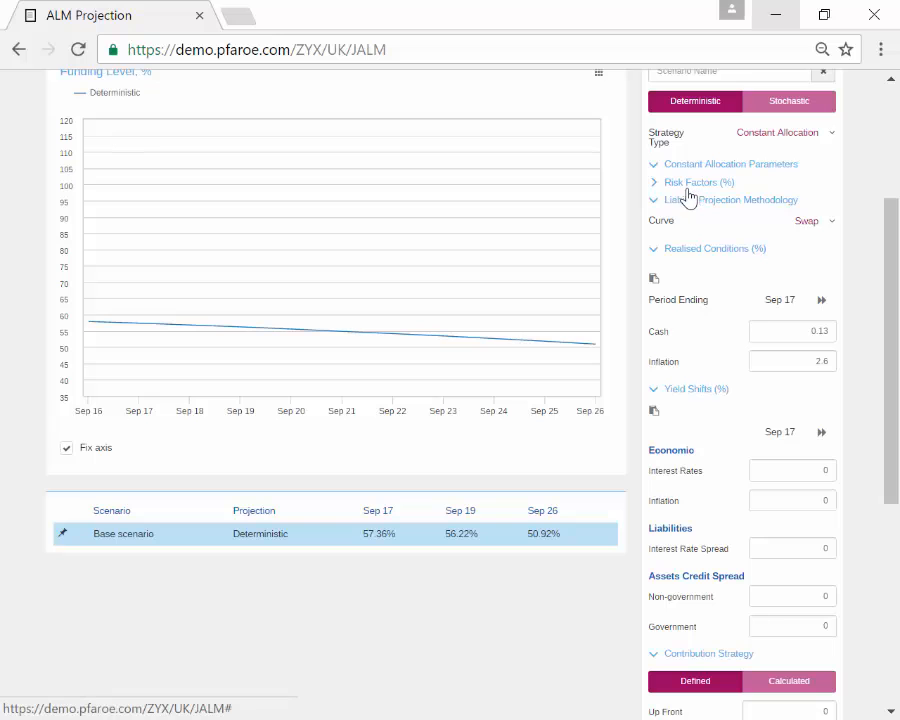
Expand the projection settings to show all years and review the economic, liability and asset credit spread Yield Shifts.
scroll(686, 484, "down", 2)
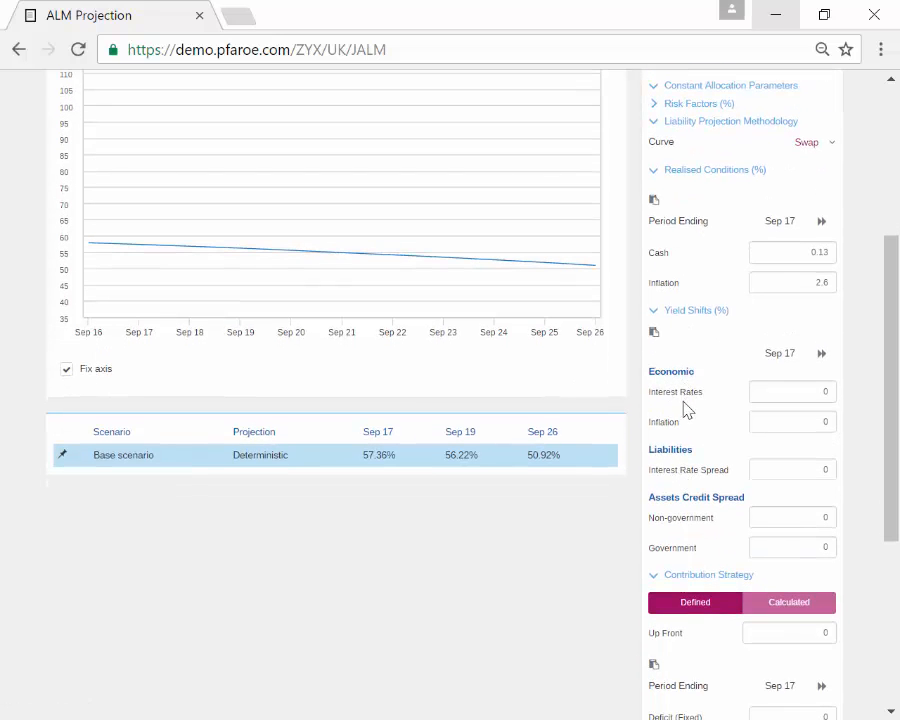
scroll(679, 541, "up", 4)
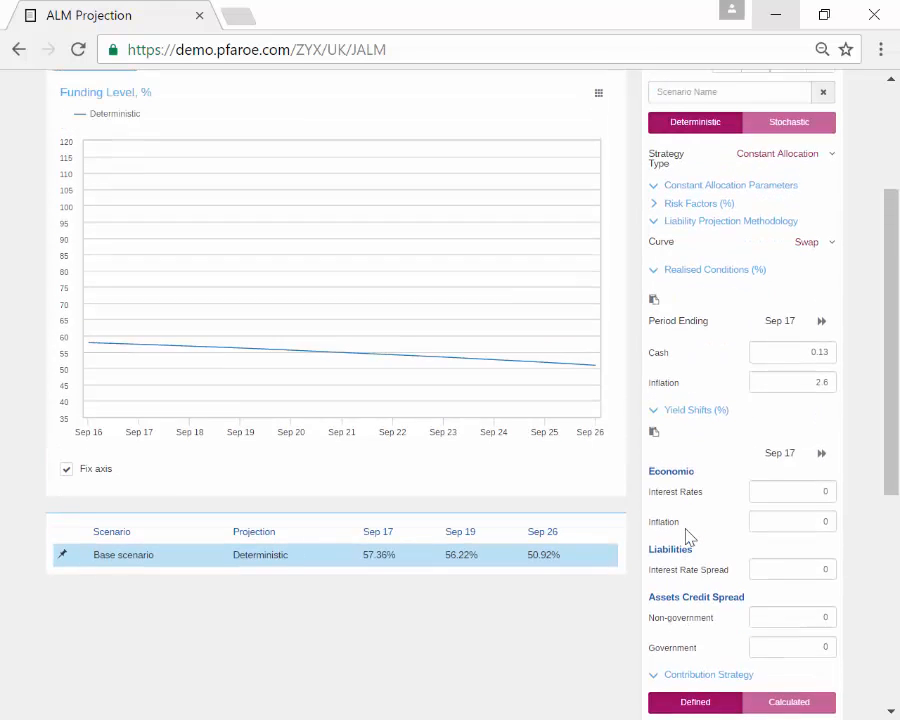
scroll(686, 524, "down", 2)
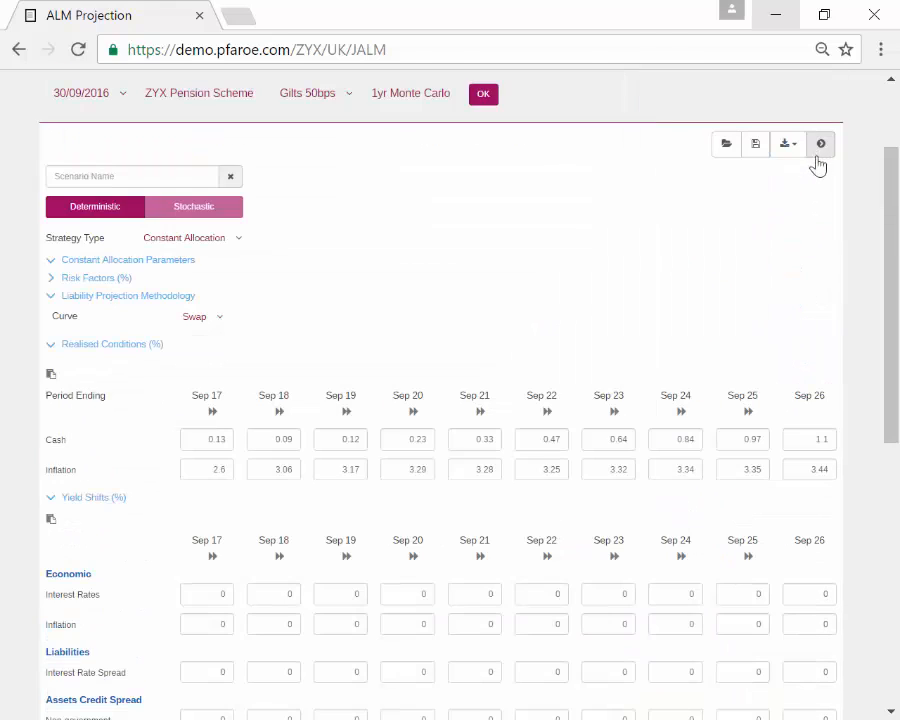
scroll(724, 368, "down", 5)
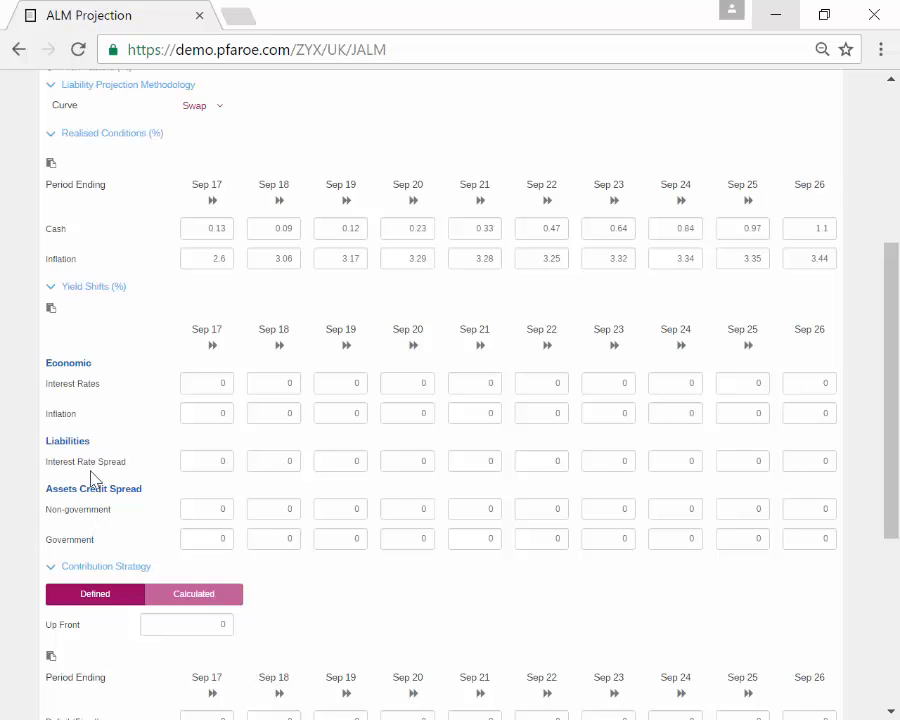
Collapse the Yield Shifts section, check the yearly Contribution Strategy and Expenses inputs, and return to the compact settings beside the Funding Level chart.
scroll(78, 398, "up", 1)
left_click(78, 396)
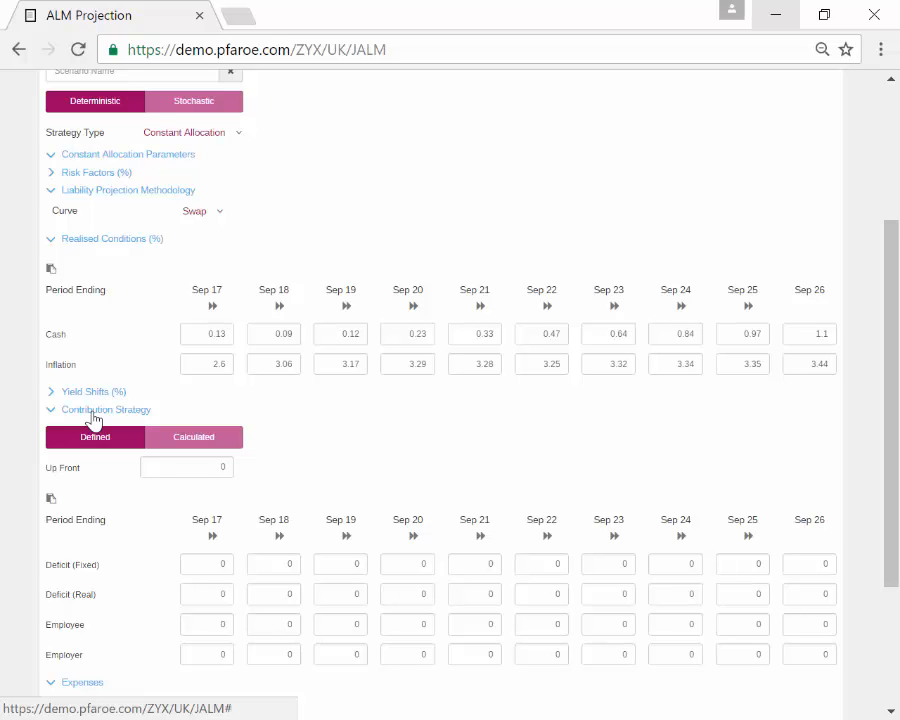
scroll(88, 418, "down", 3)
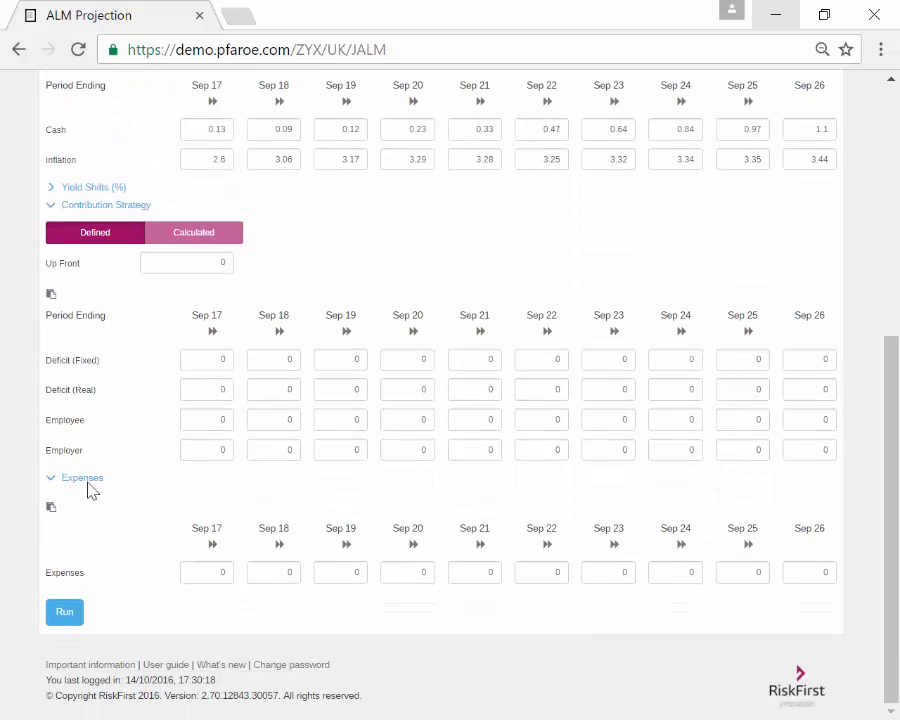
scroll(88, 482, "up", 5)
left_click(822, 276)
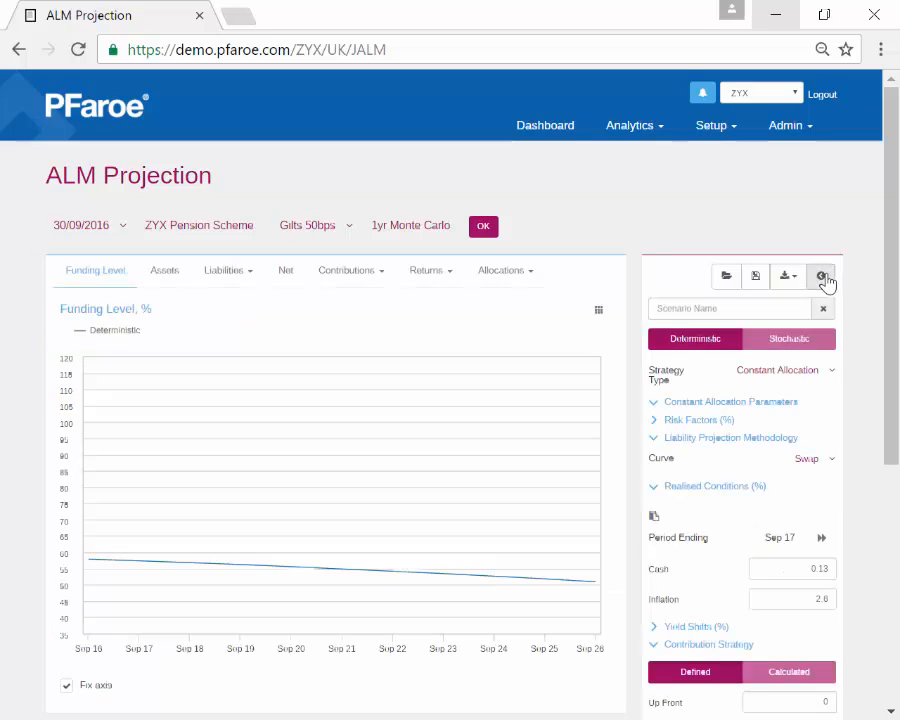